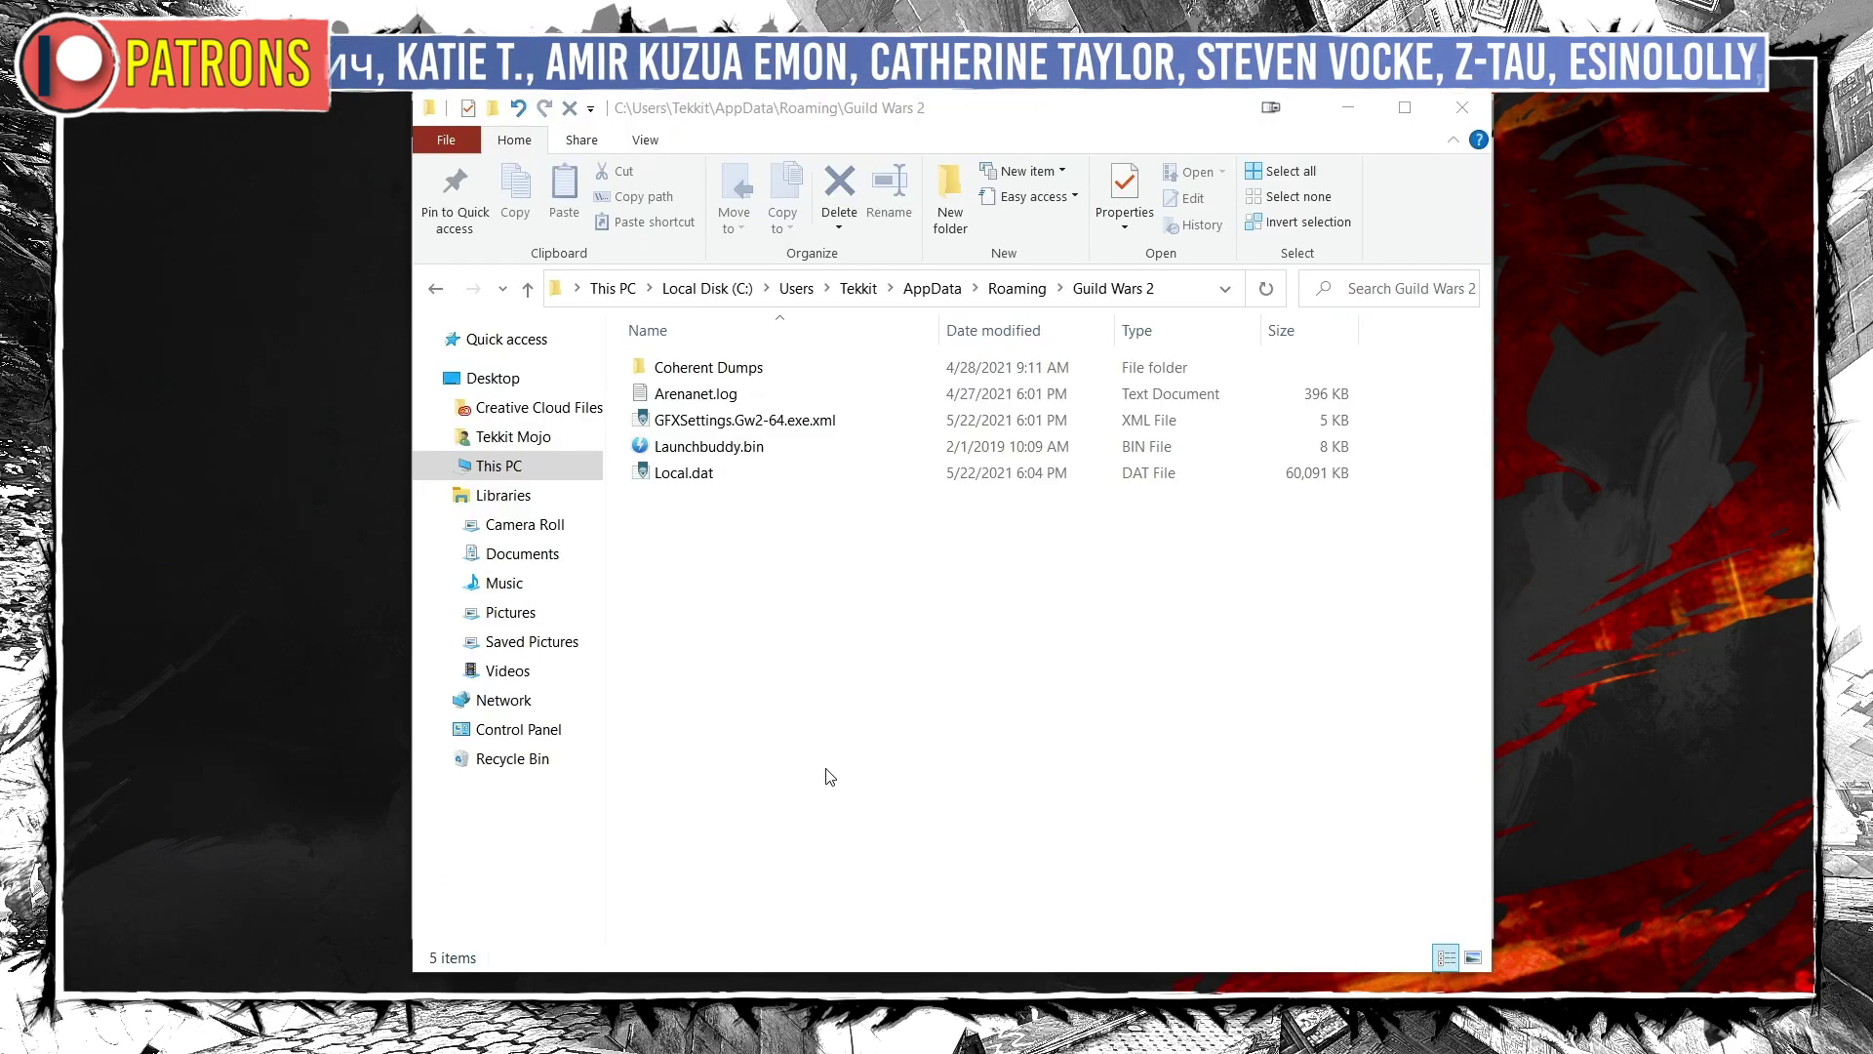
# Examine Local.dat in the Guild Wars 2 roaming folder and the .dat files in the Gw2 Launchbuddy Loginfiles folder
pyautogui.click(719, 478)
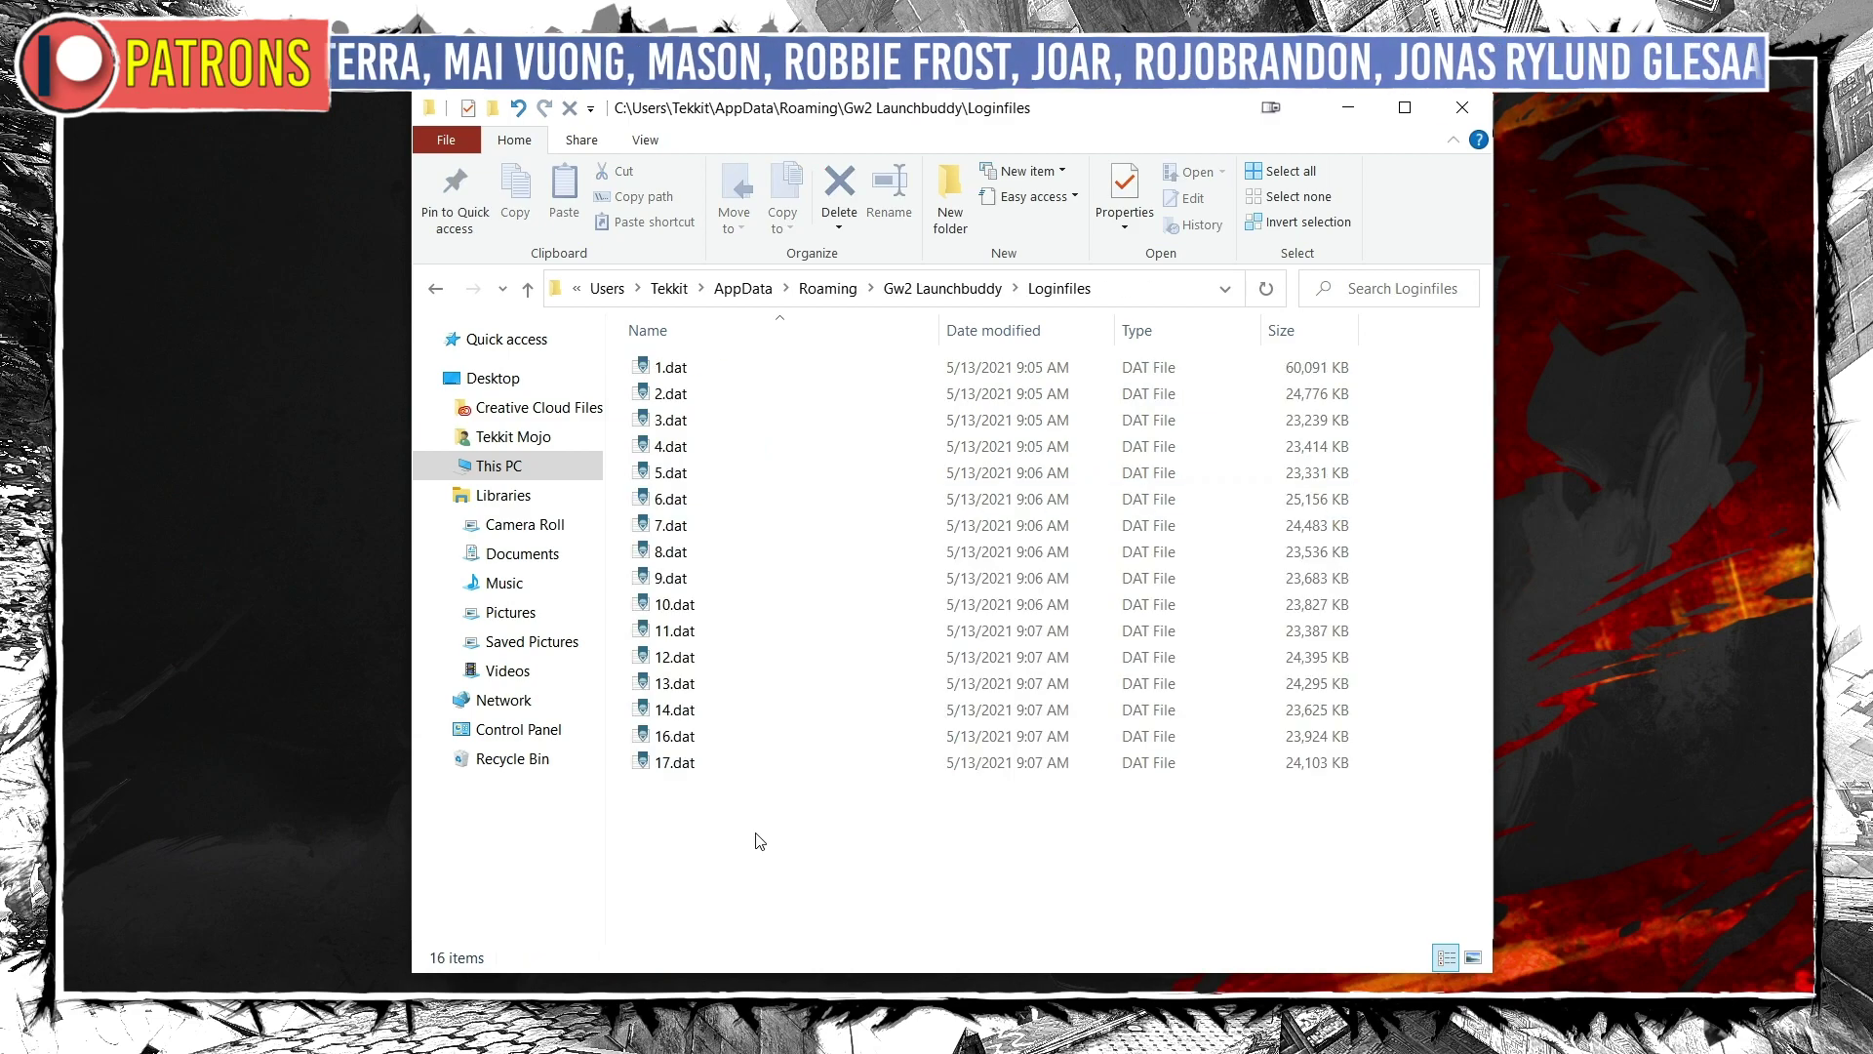
pyautogui.moveTo(756, 833); pyautogui.dragTo(707, 341)
pyautogui.moveTo(755, 832); pyautogui.dragTo(845, 852)
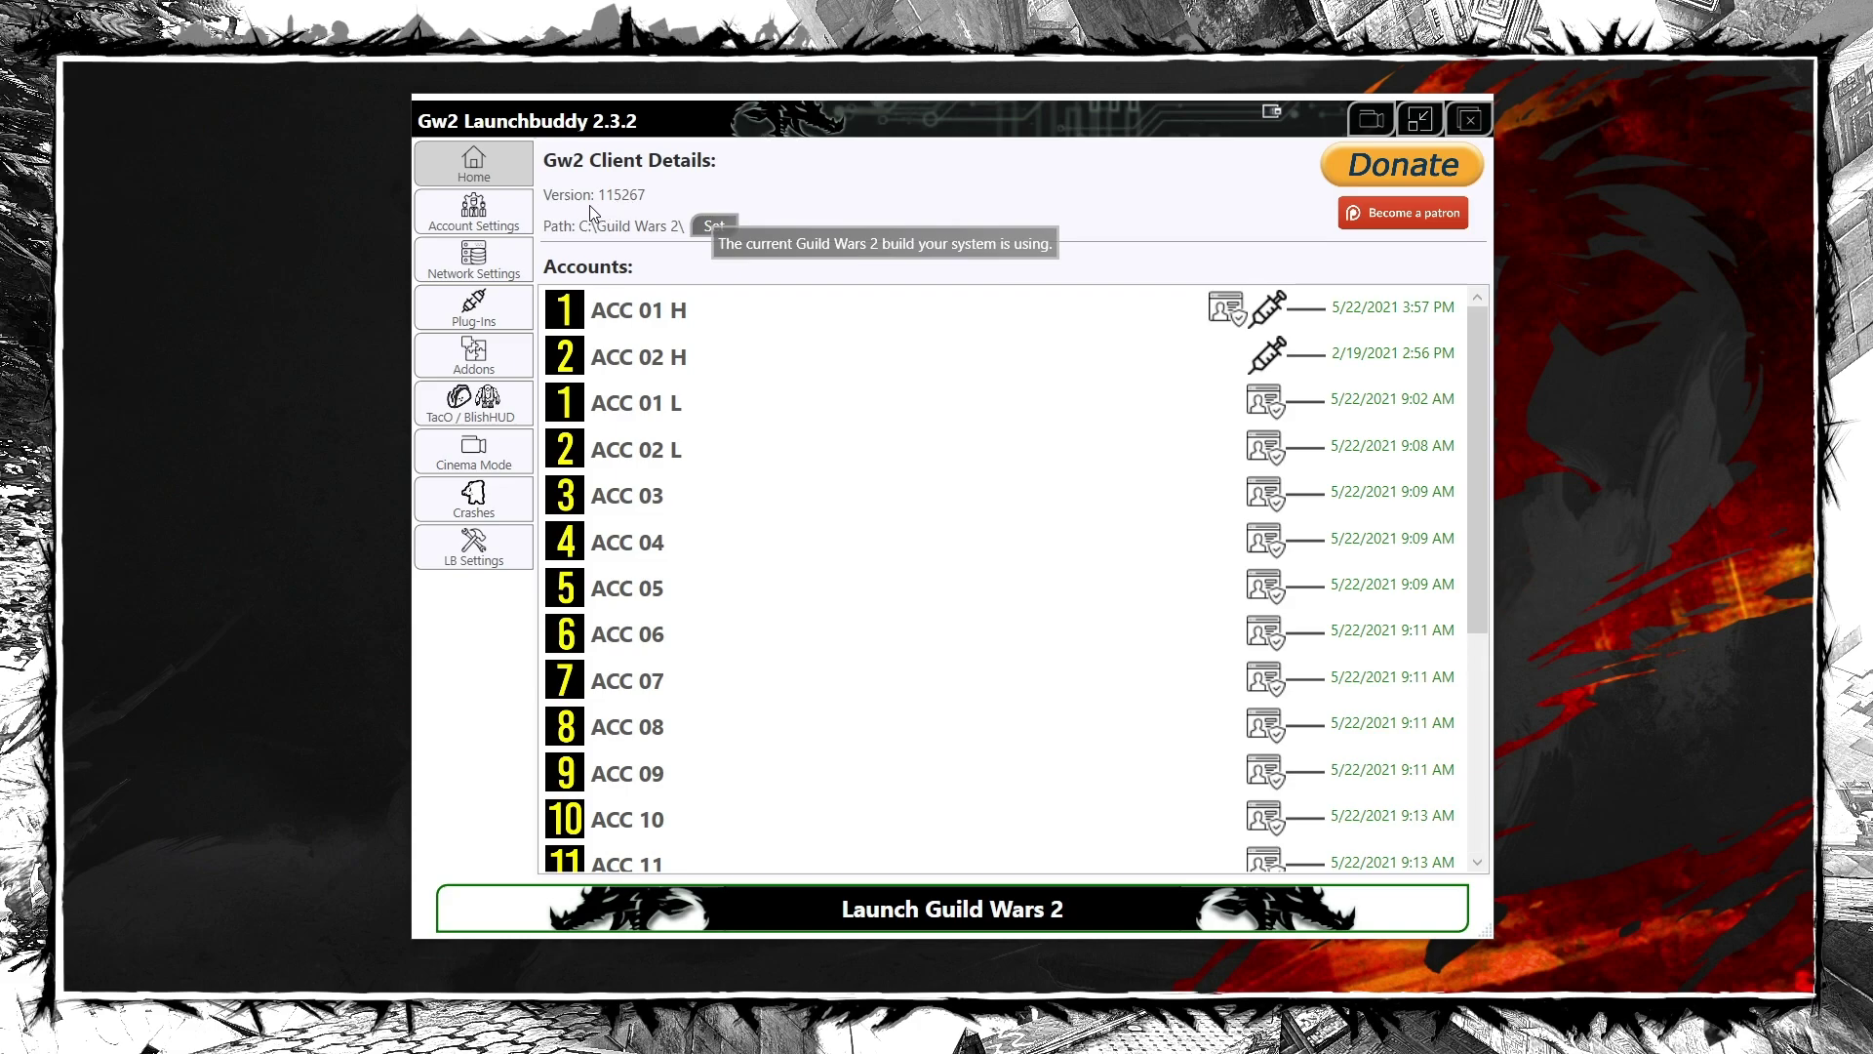
# Switch to Gw2 Launchbuddy, add a new account, set its login file by logging in through the game client, and select it for launch
pyautogui.click(509, 222)
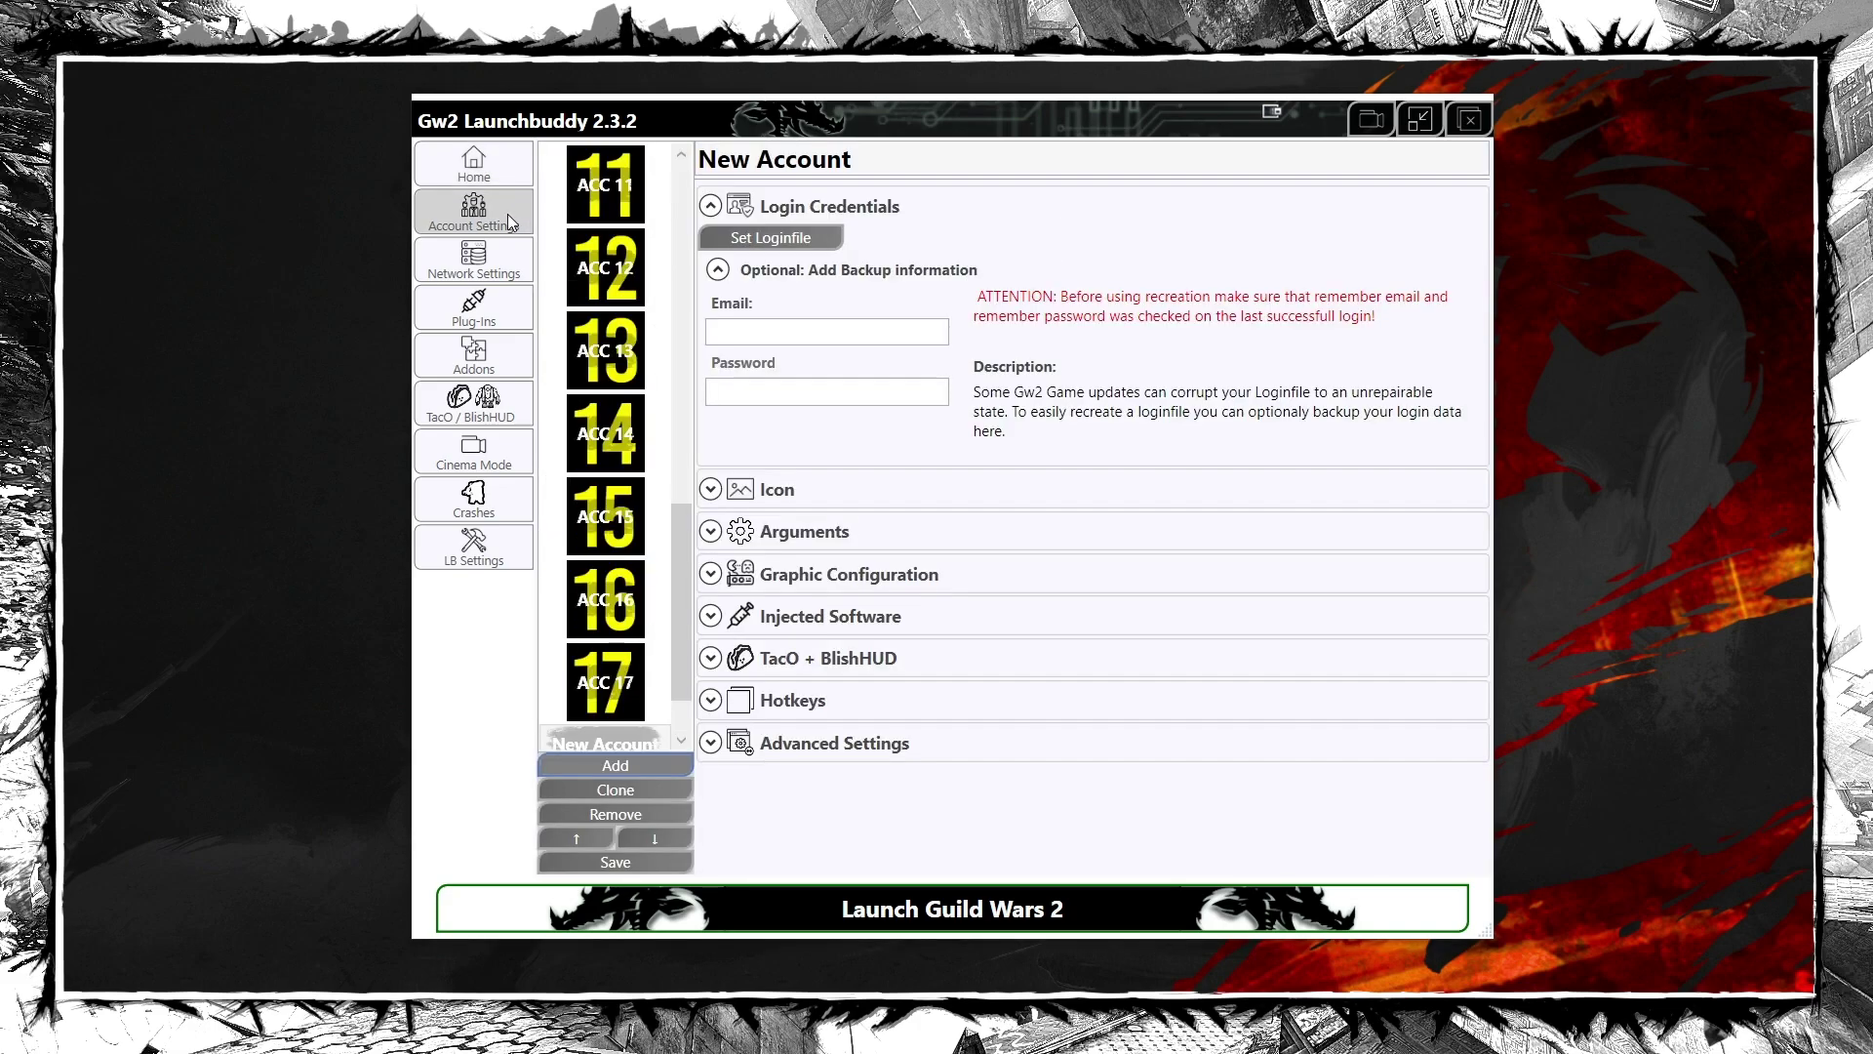
pyautogui.click(634, 764)
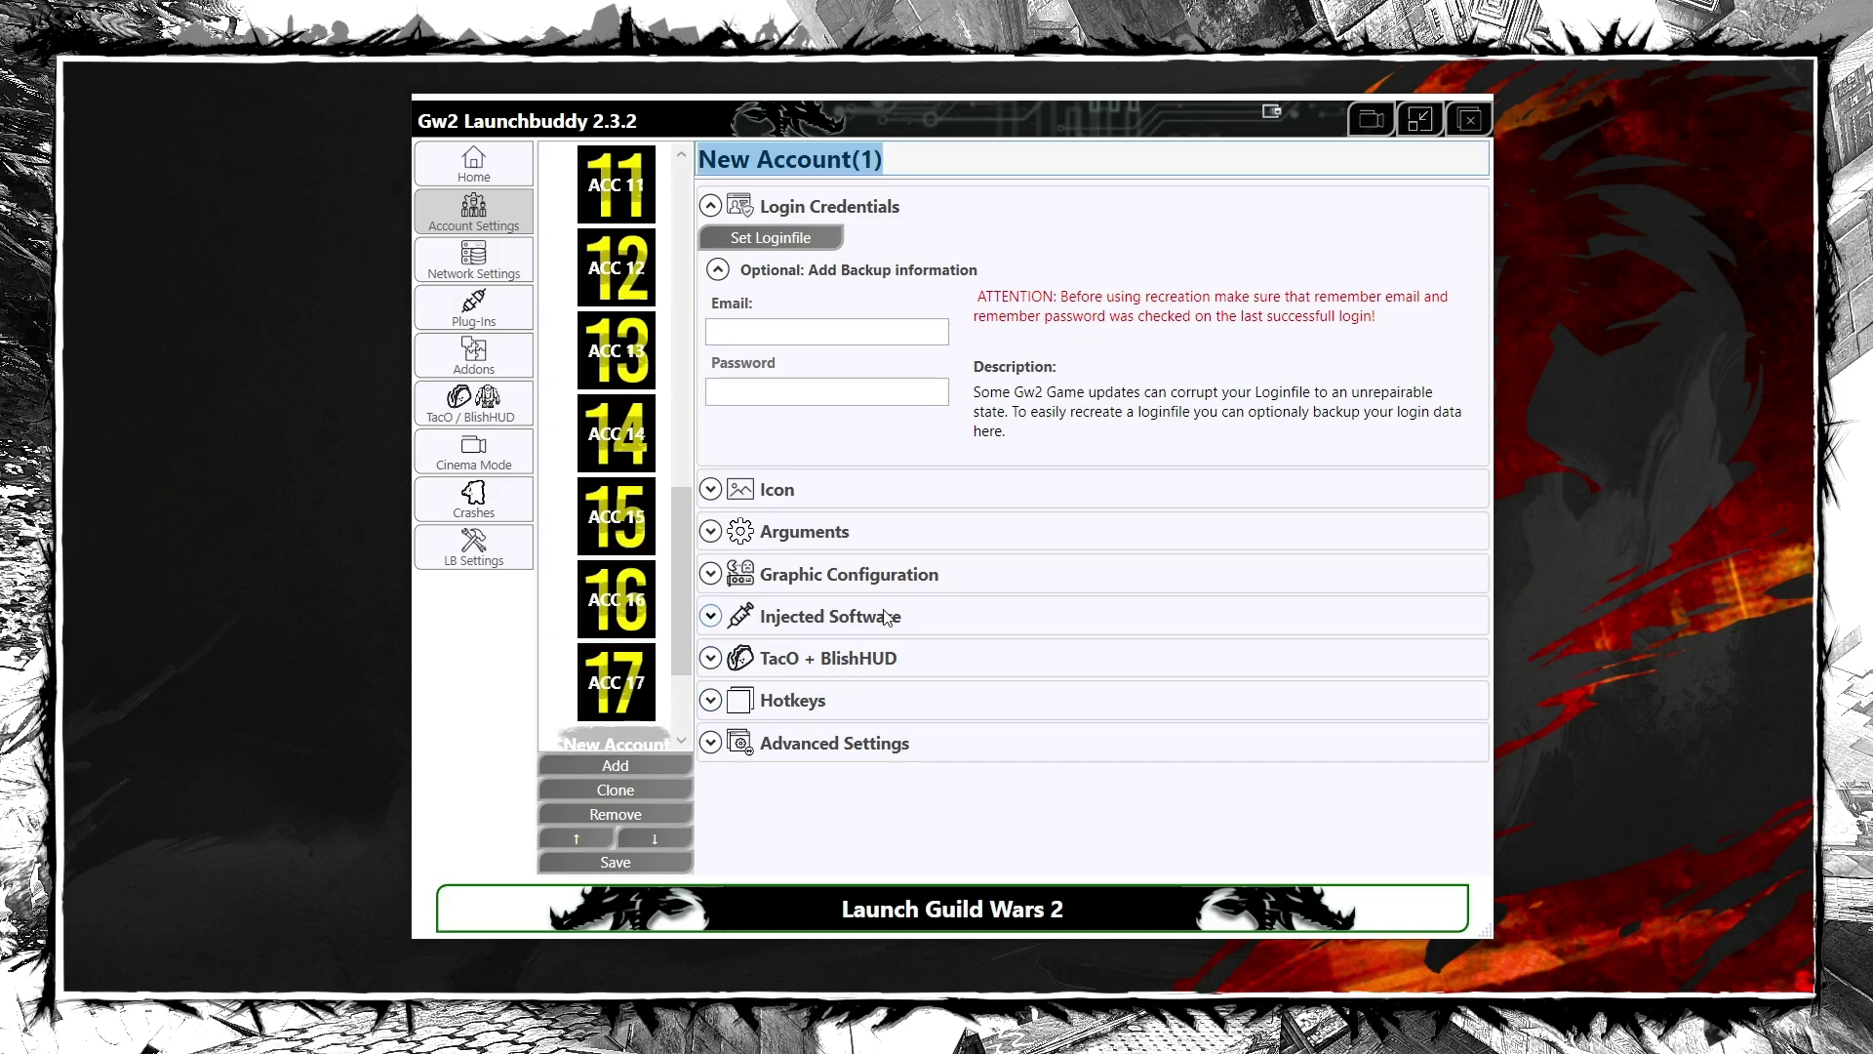
pyautogui.click(802, 232)
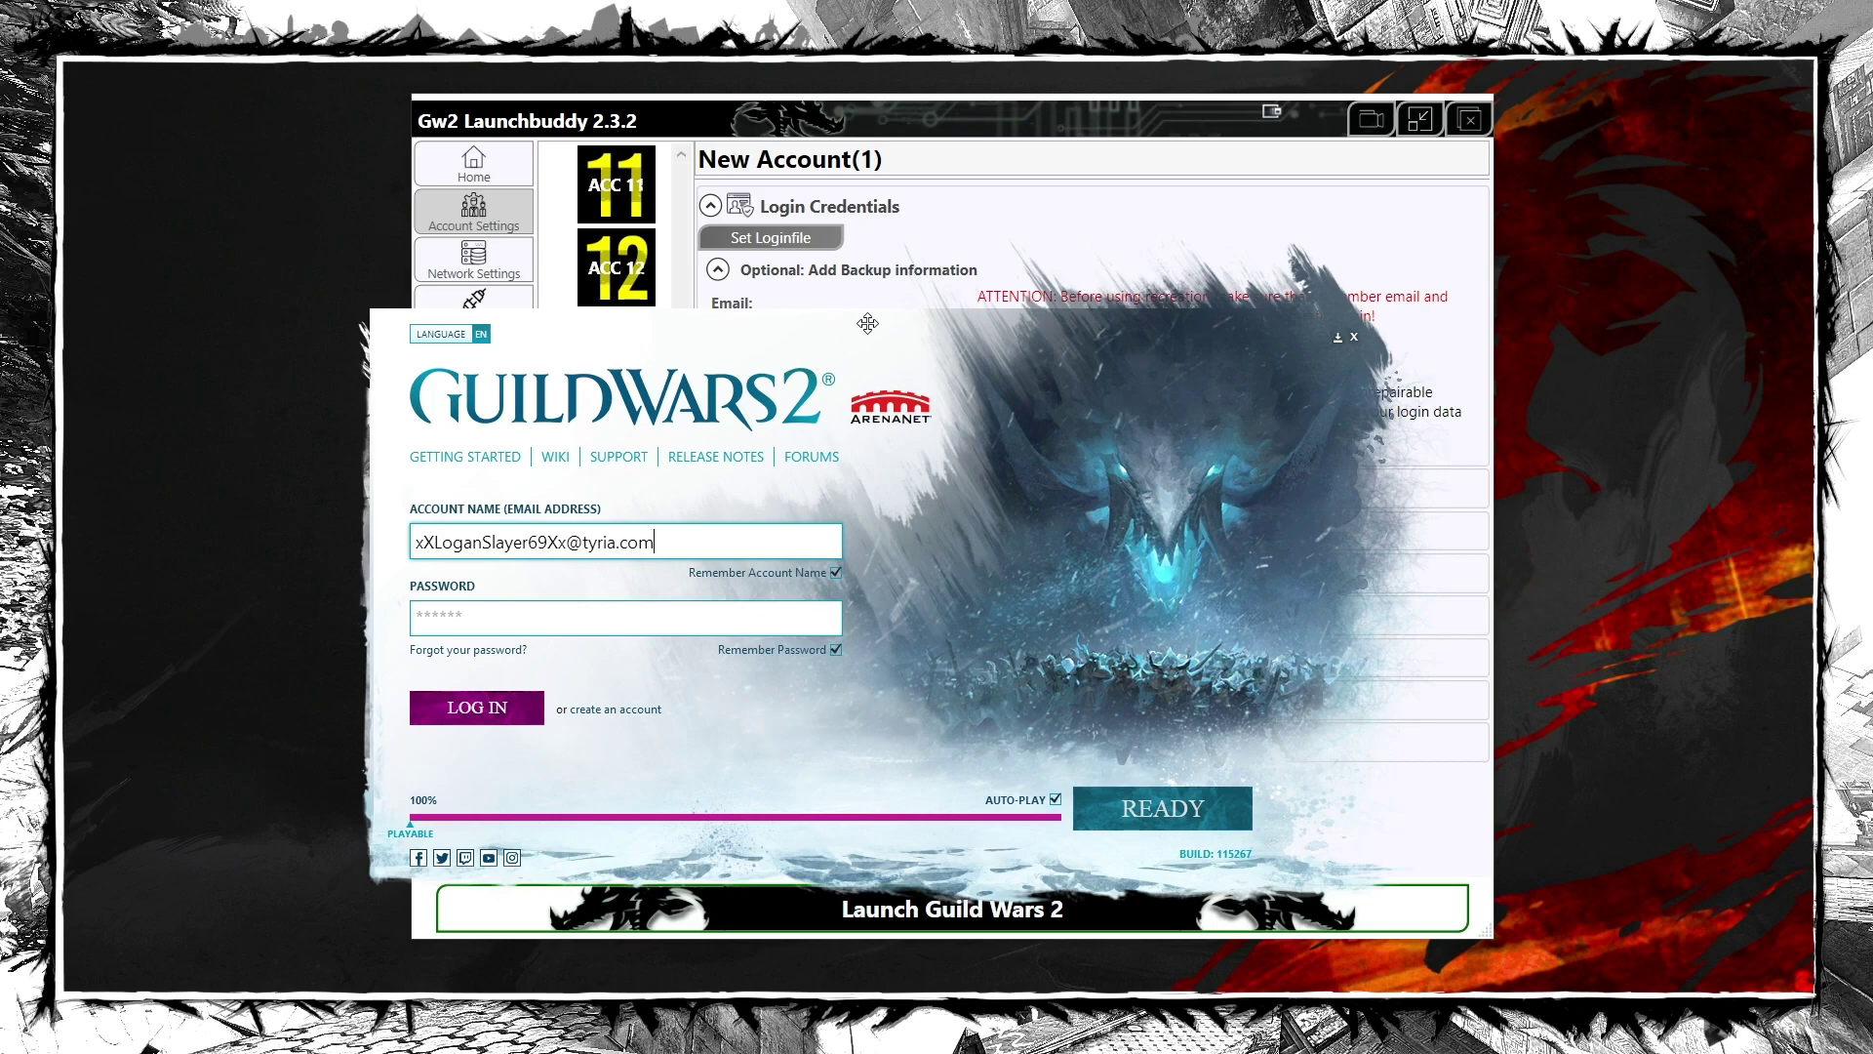
pyautogui.click(525, 710)
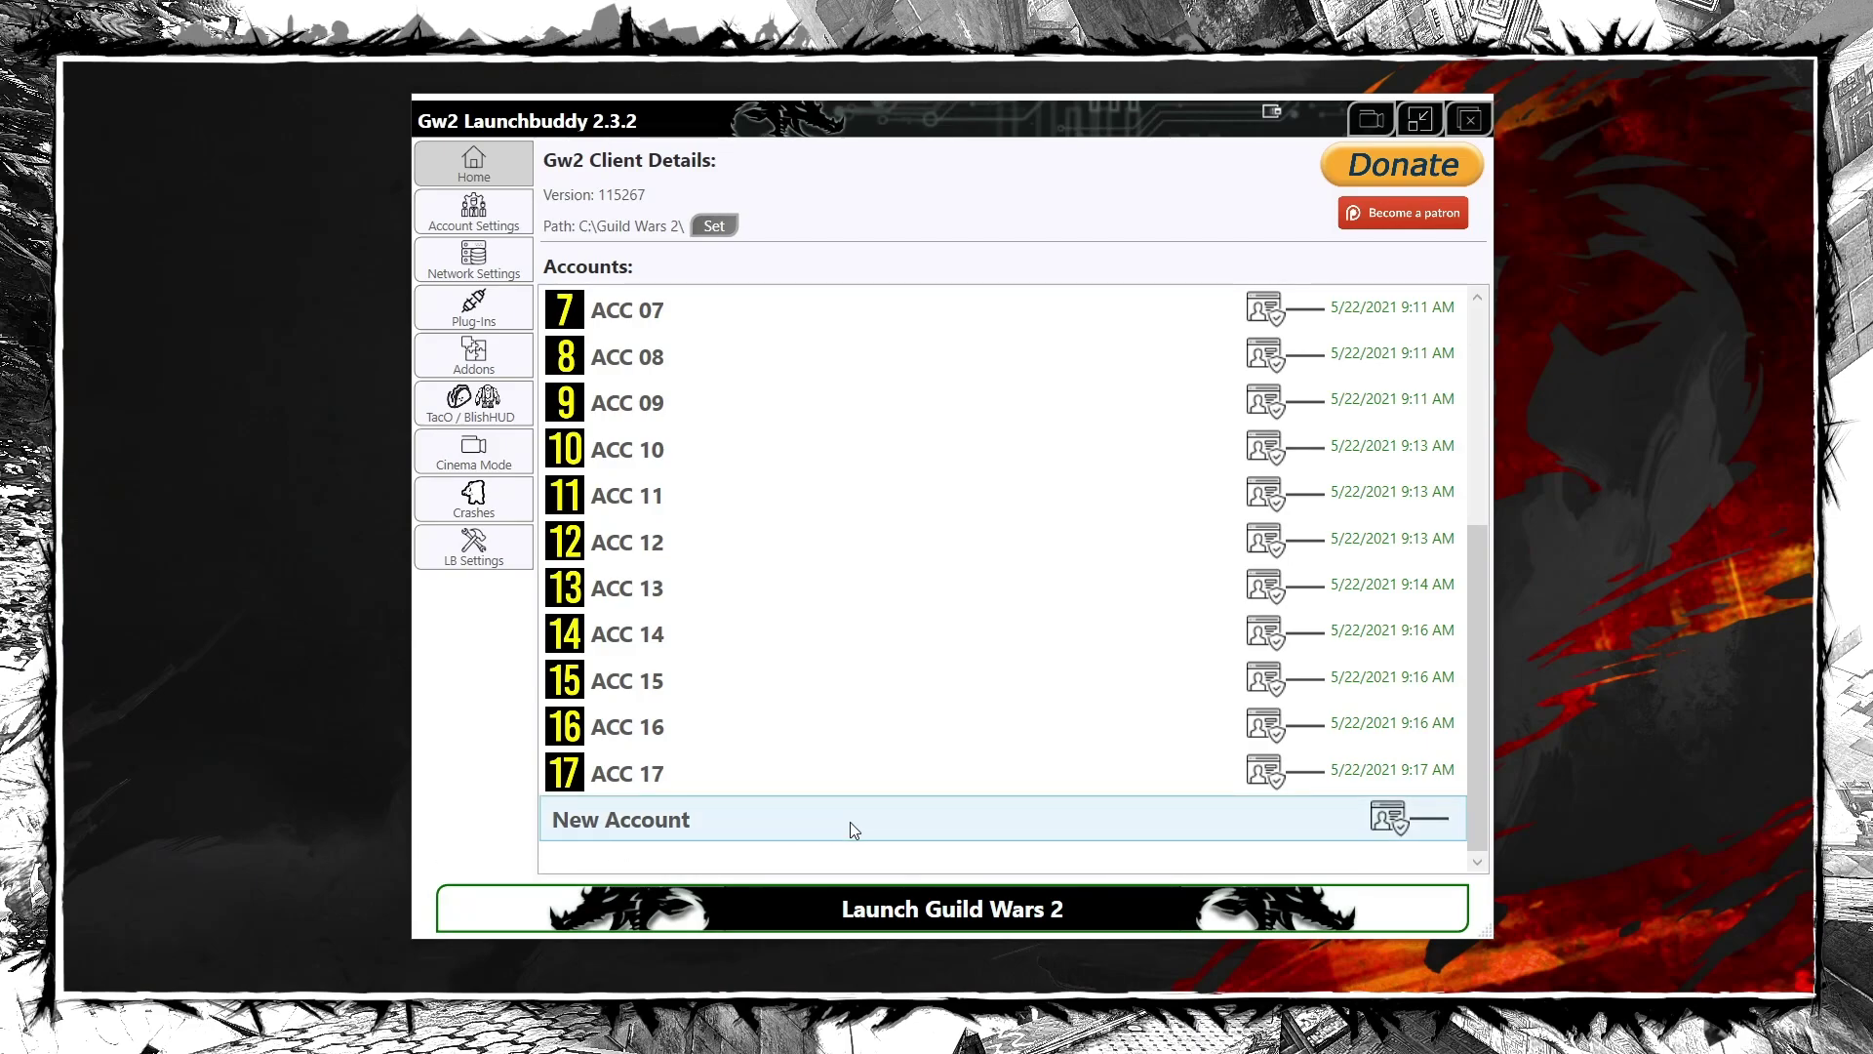
pyautogui.click(851, 827)
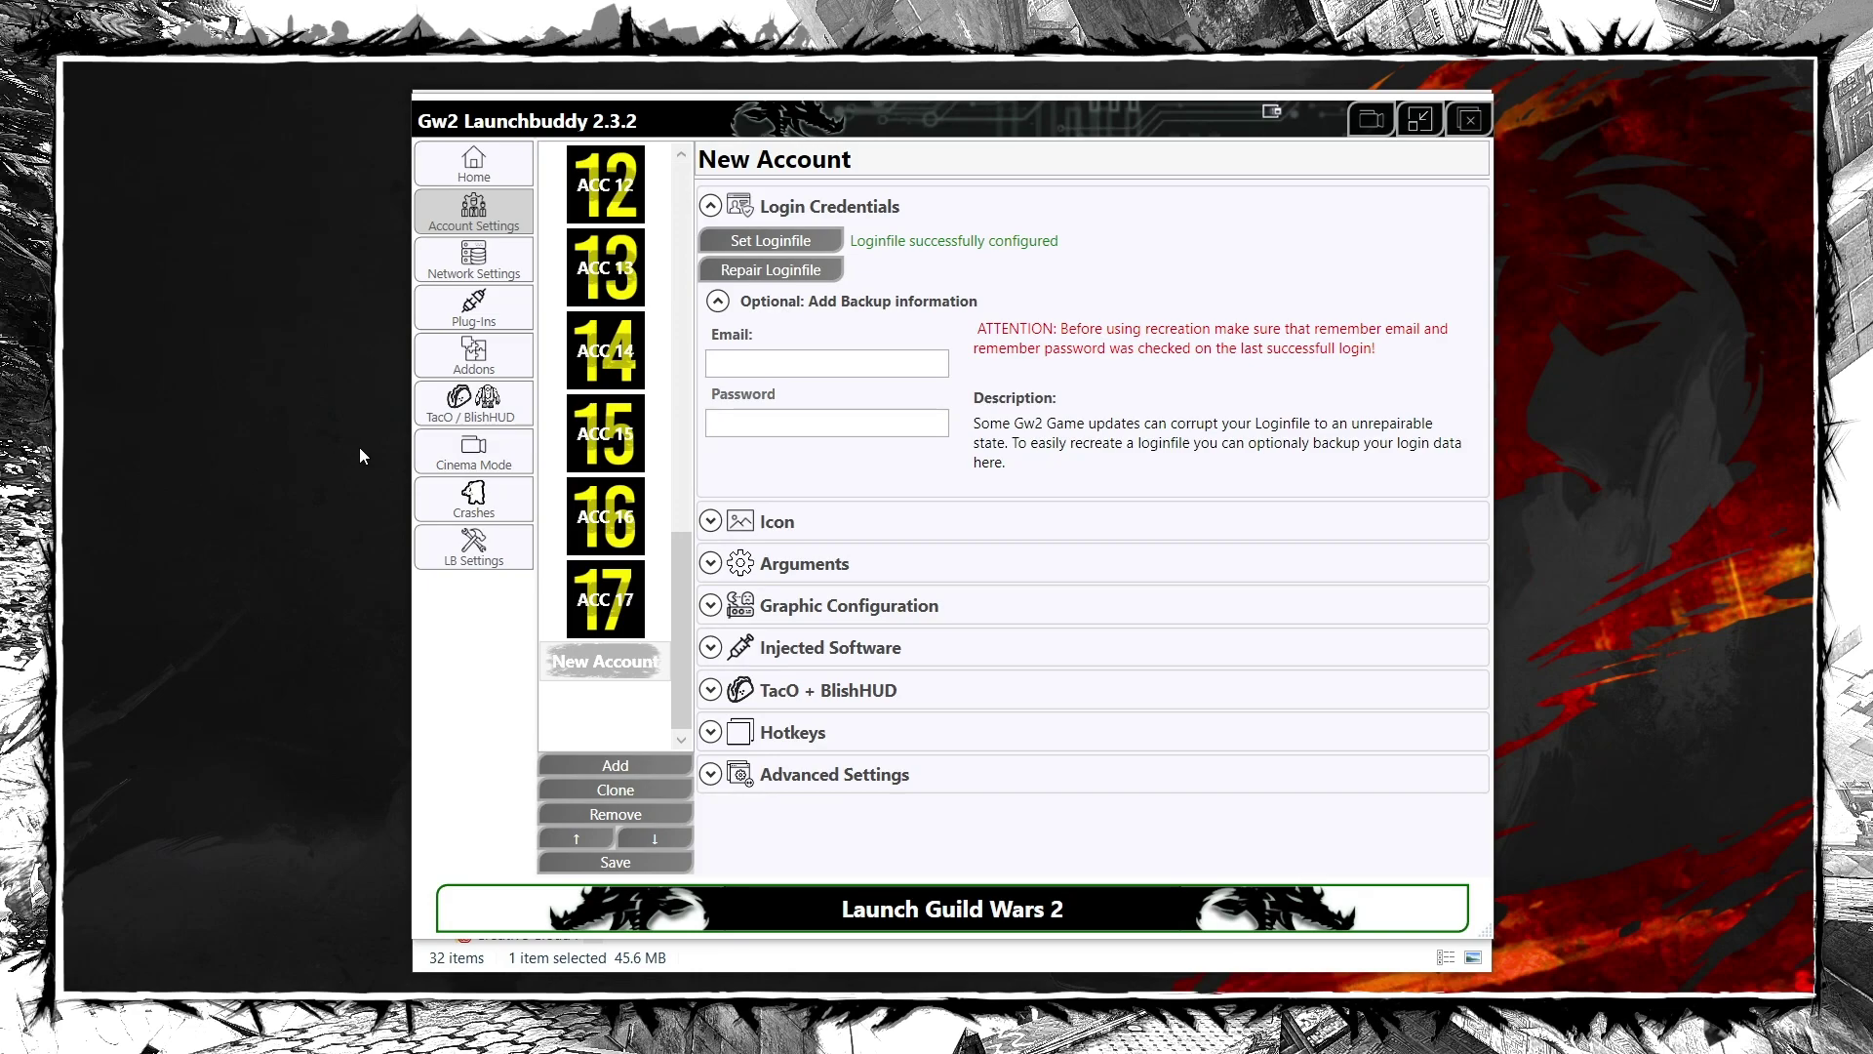
# Fill in the new account's backup e-mail and password, and repair its login file
pyautogui.click(751, 364)
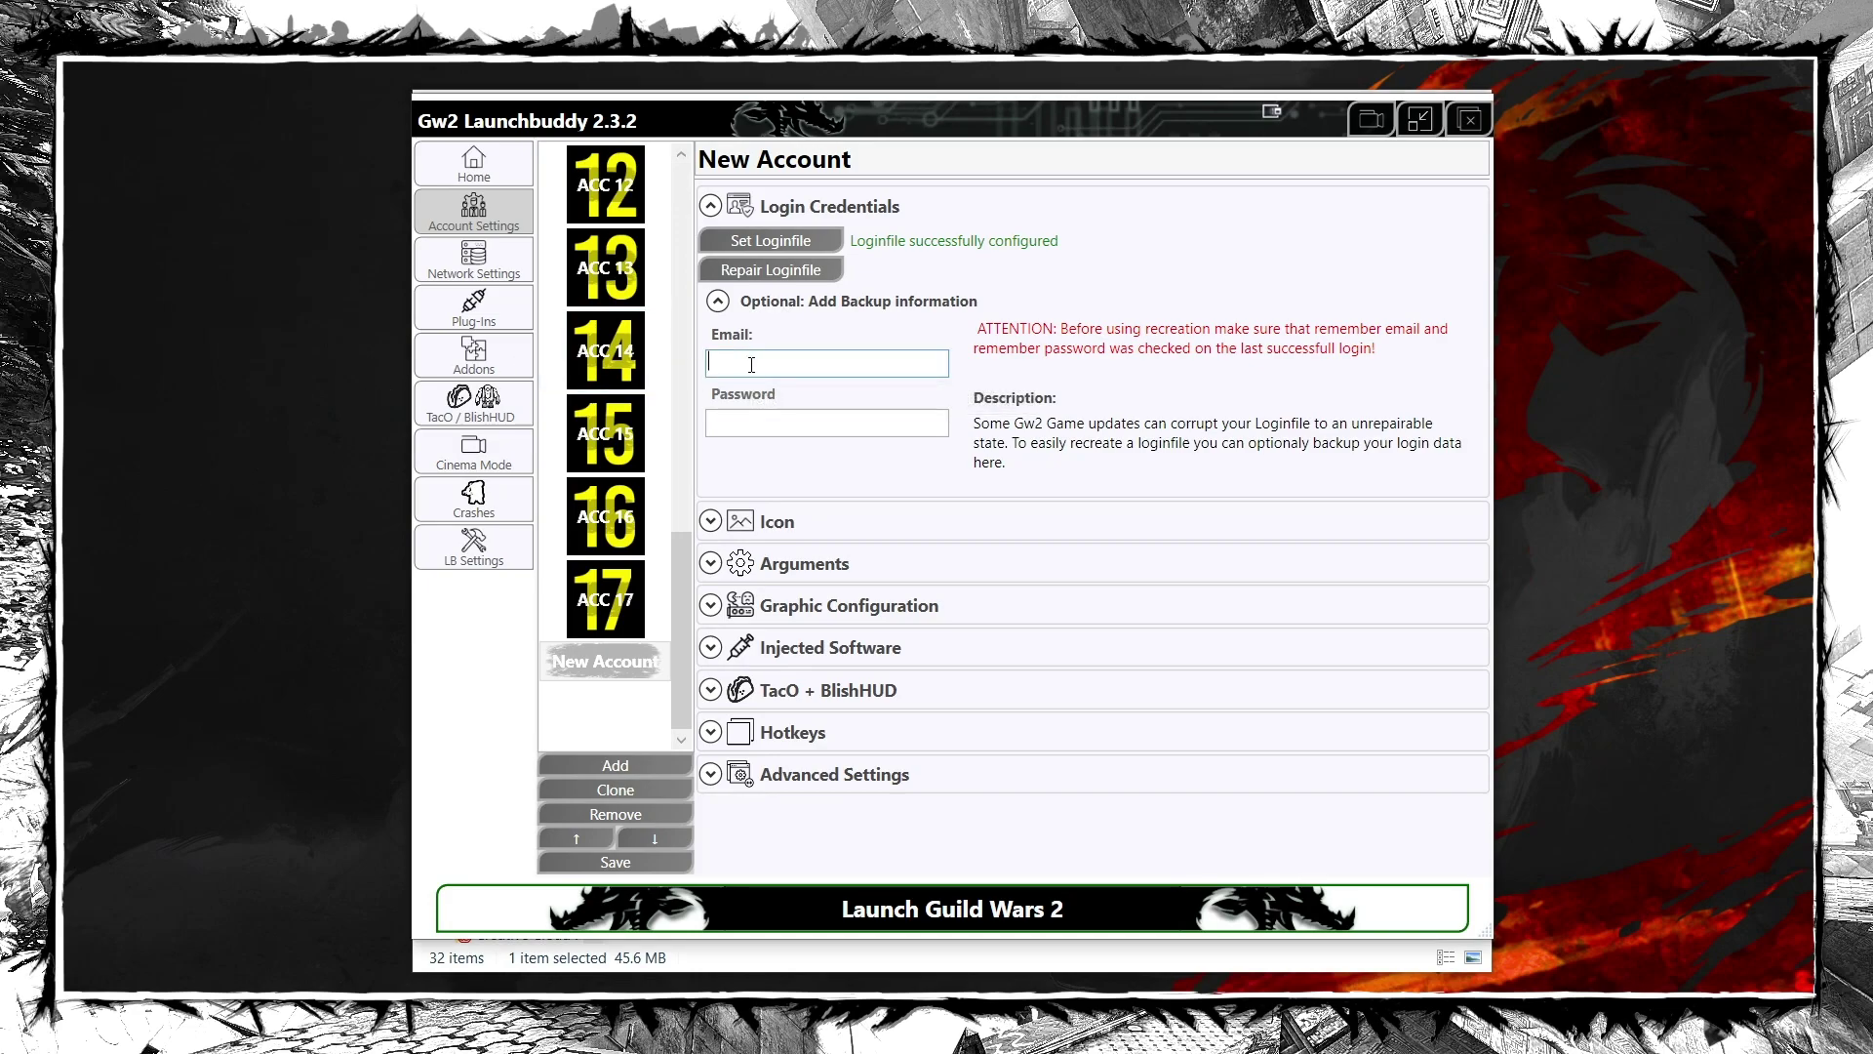
pyautogui.hotkey('ctrl', 'v')
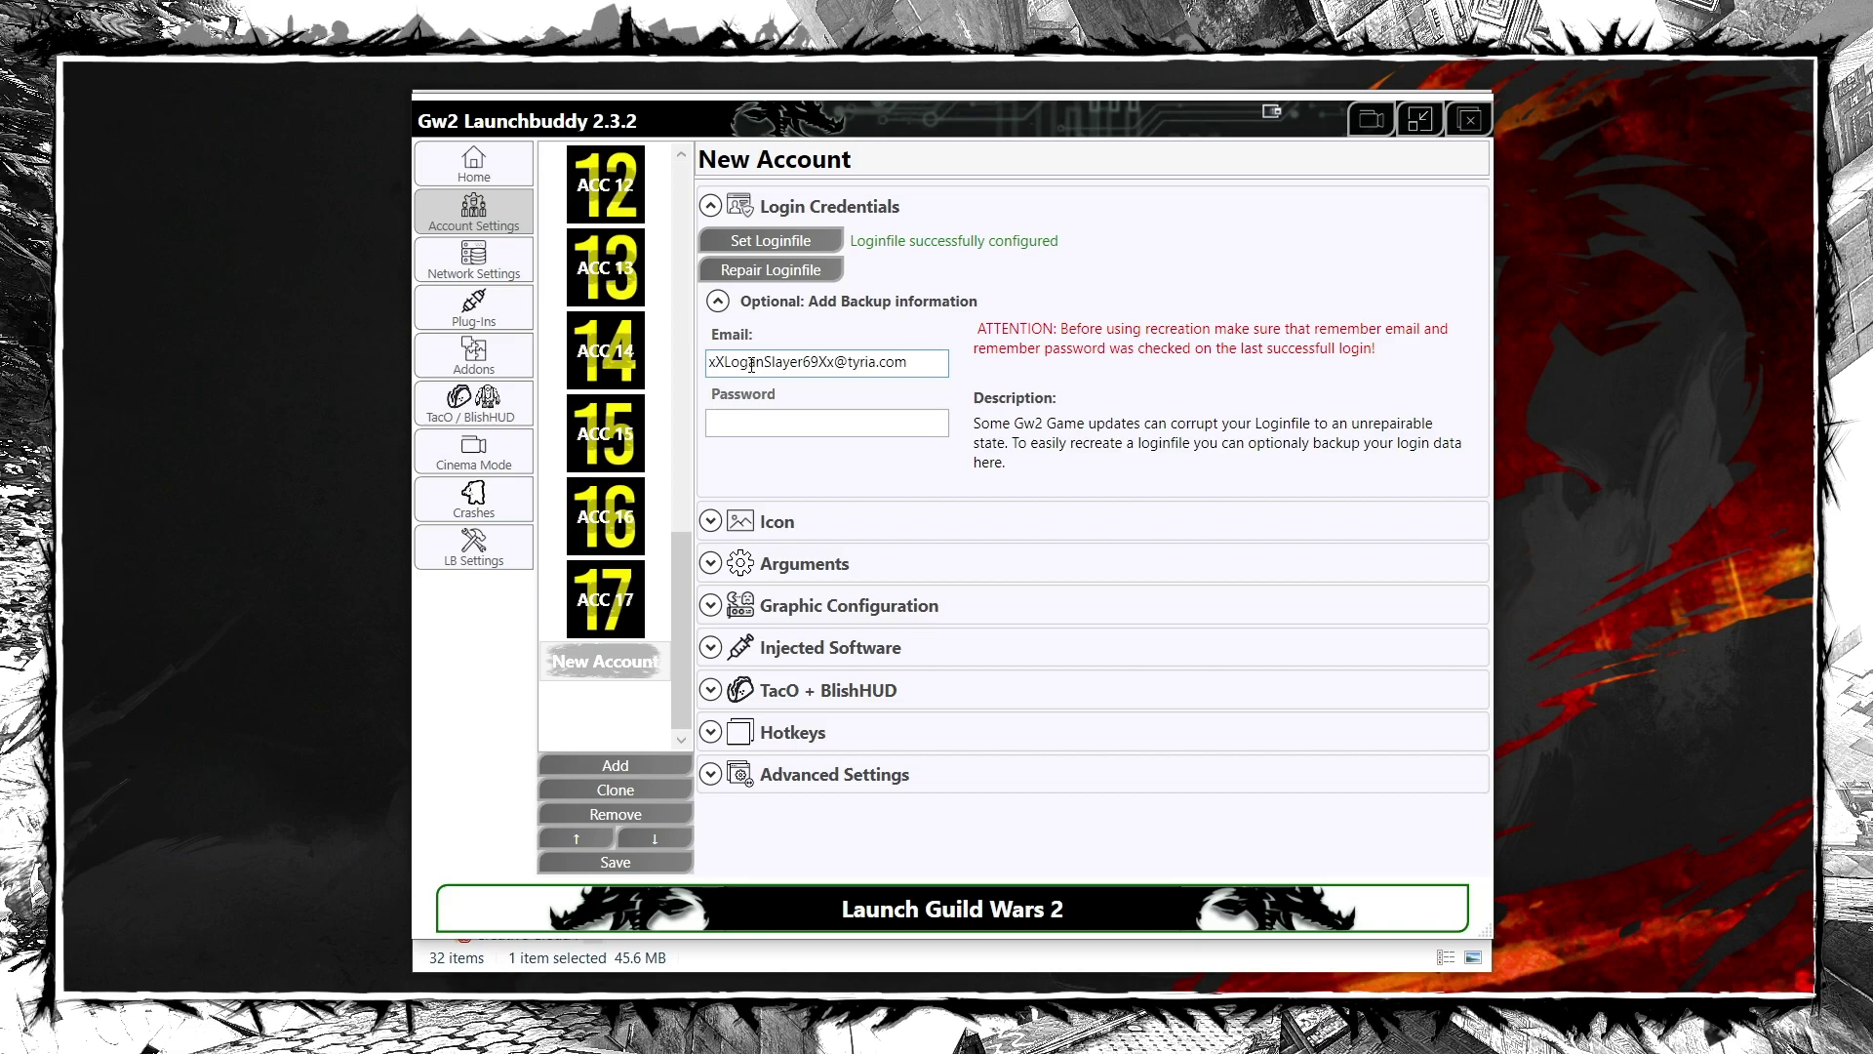
pyautogui.click(766, 422)
pyautogui.write('***')
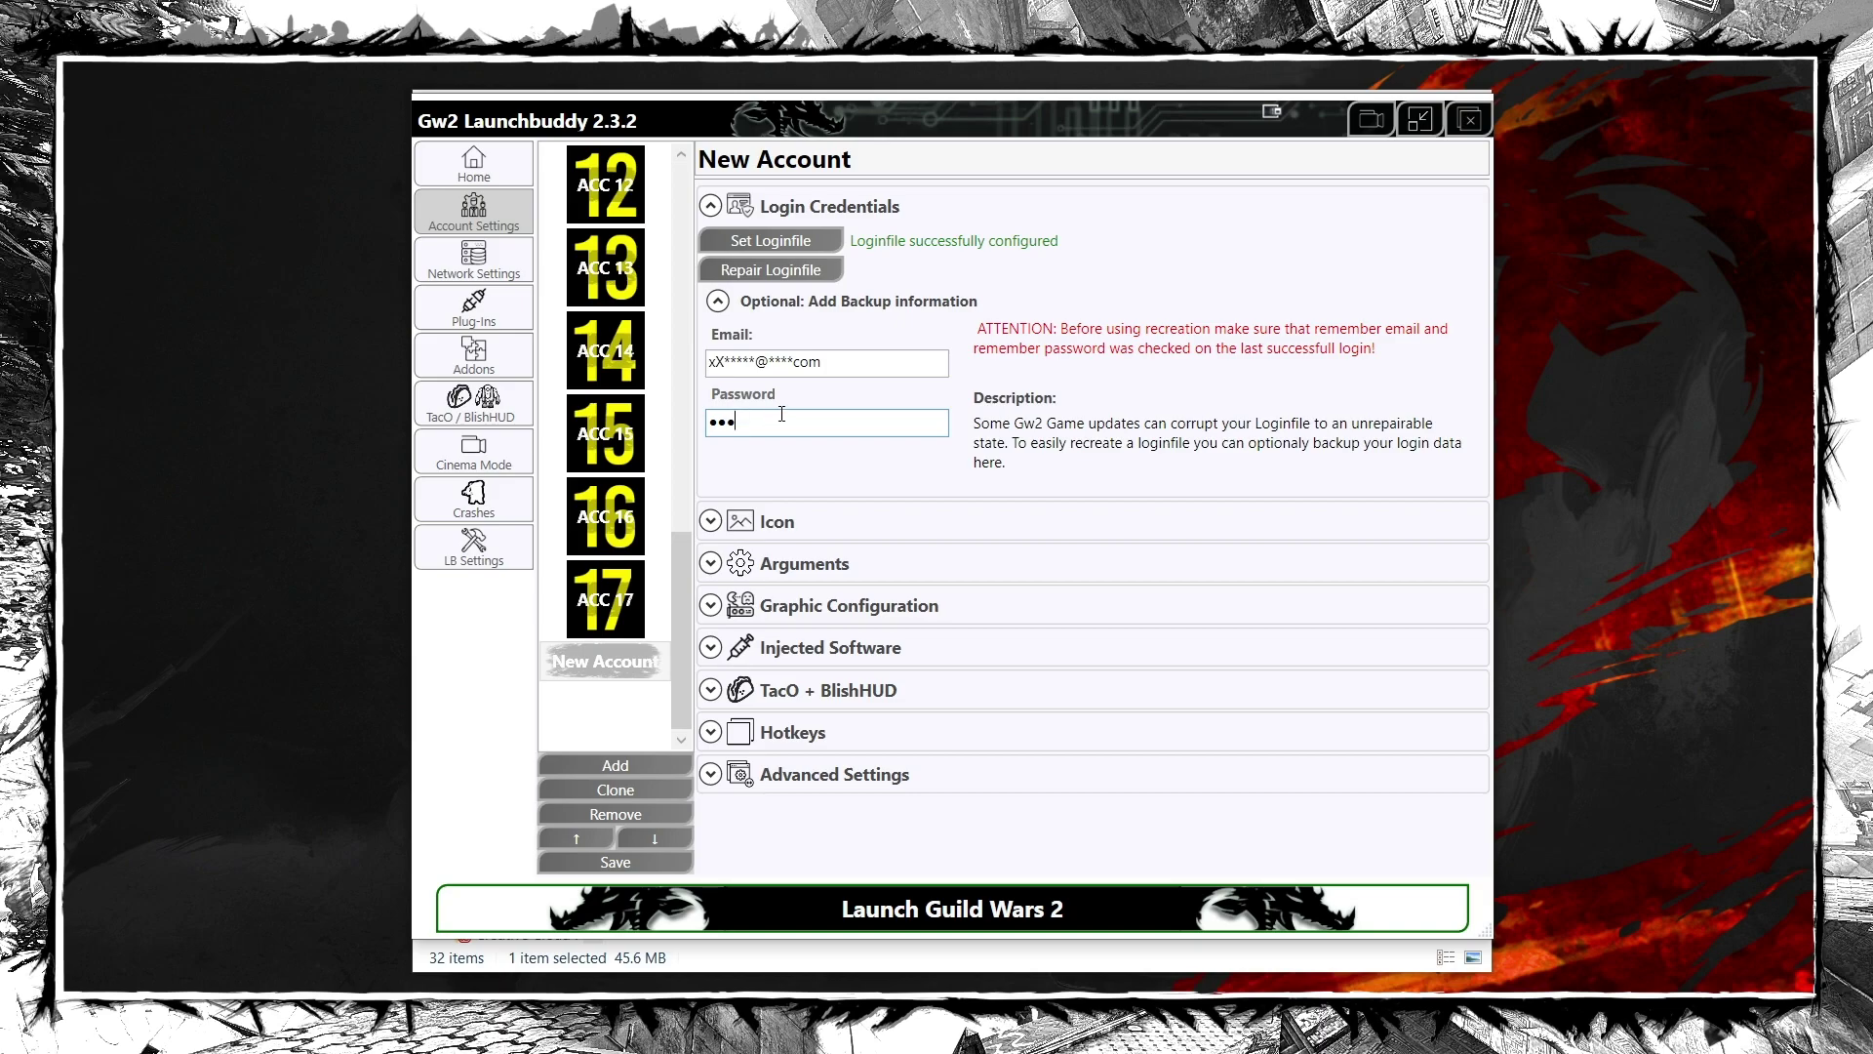
pyautogui.click(821, 273)
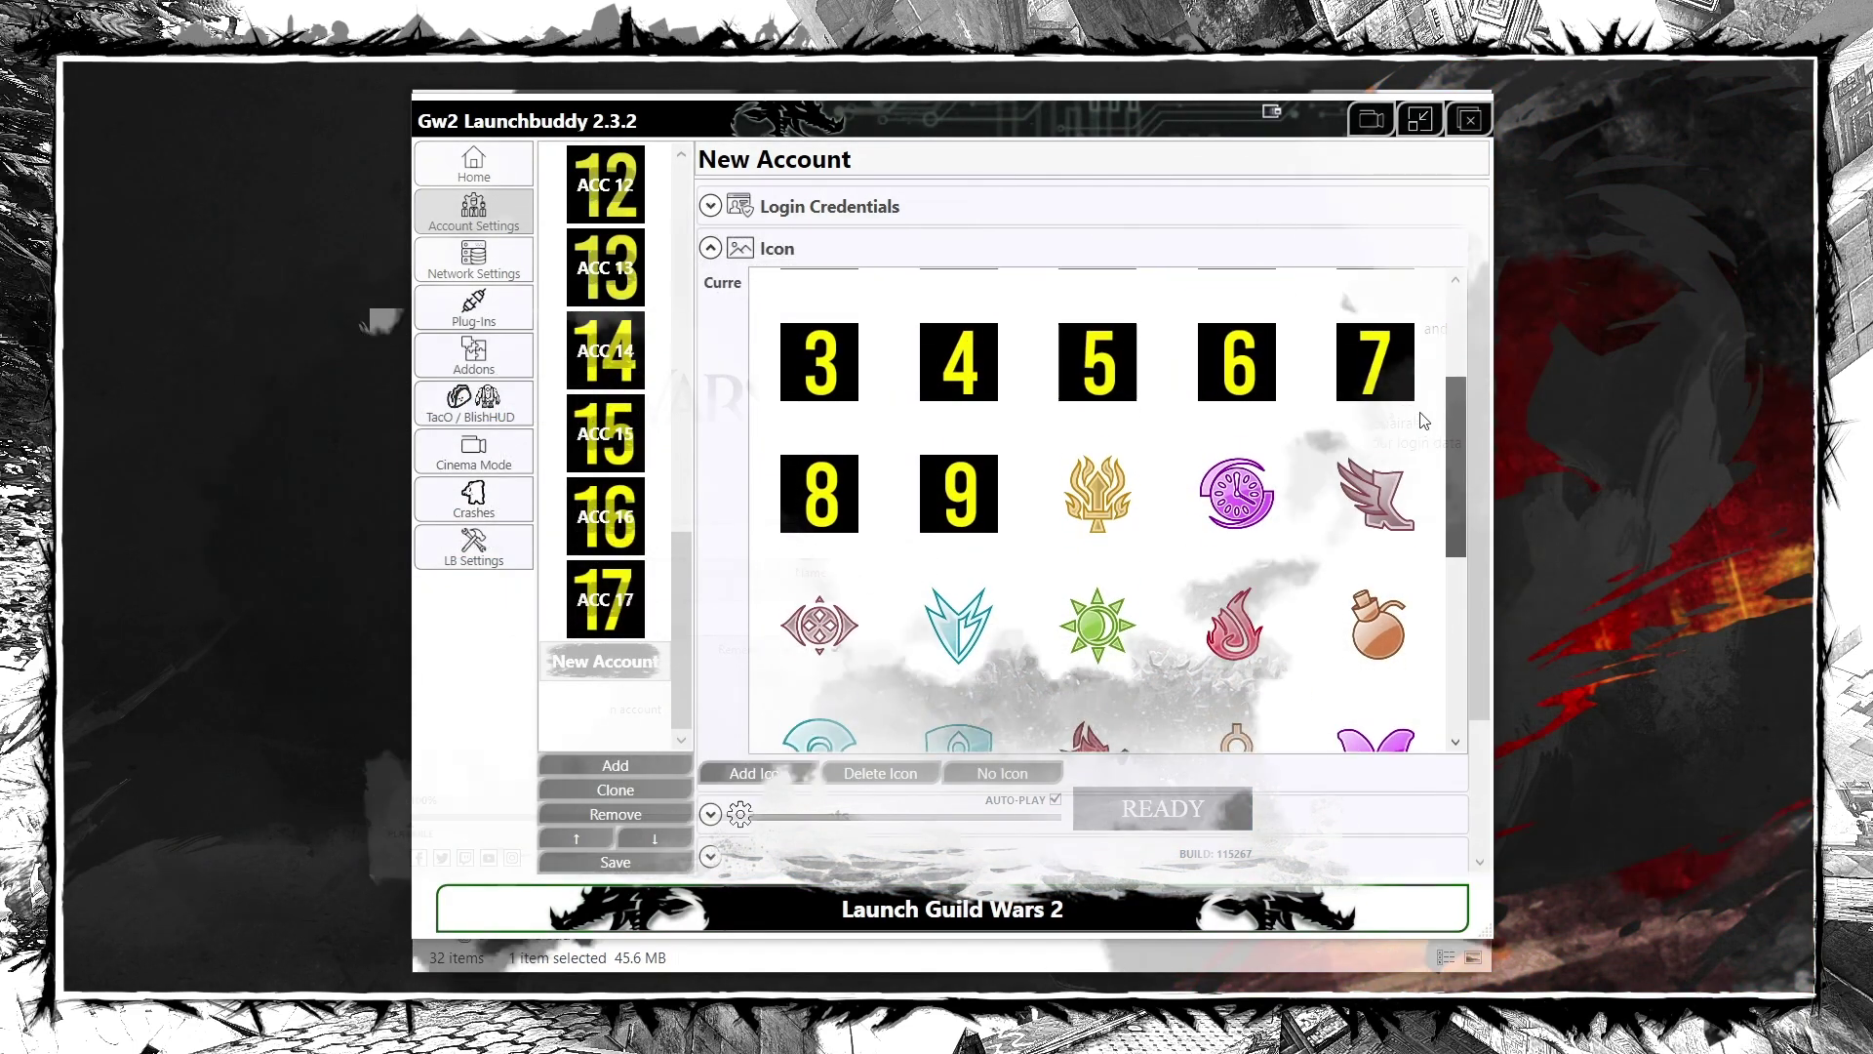
# Assign the golden flame icon to the new account
pyautogui.scroll(5, 1433, 317)
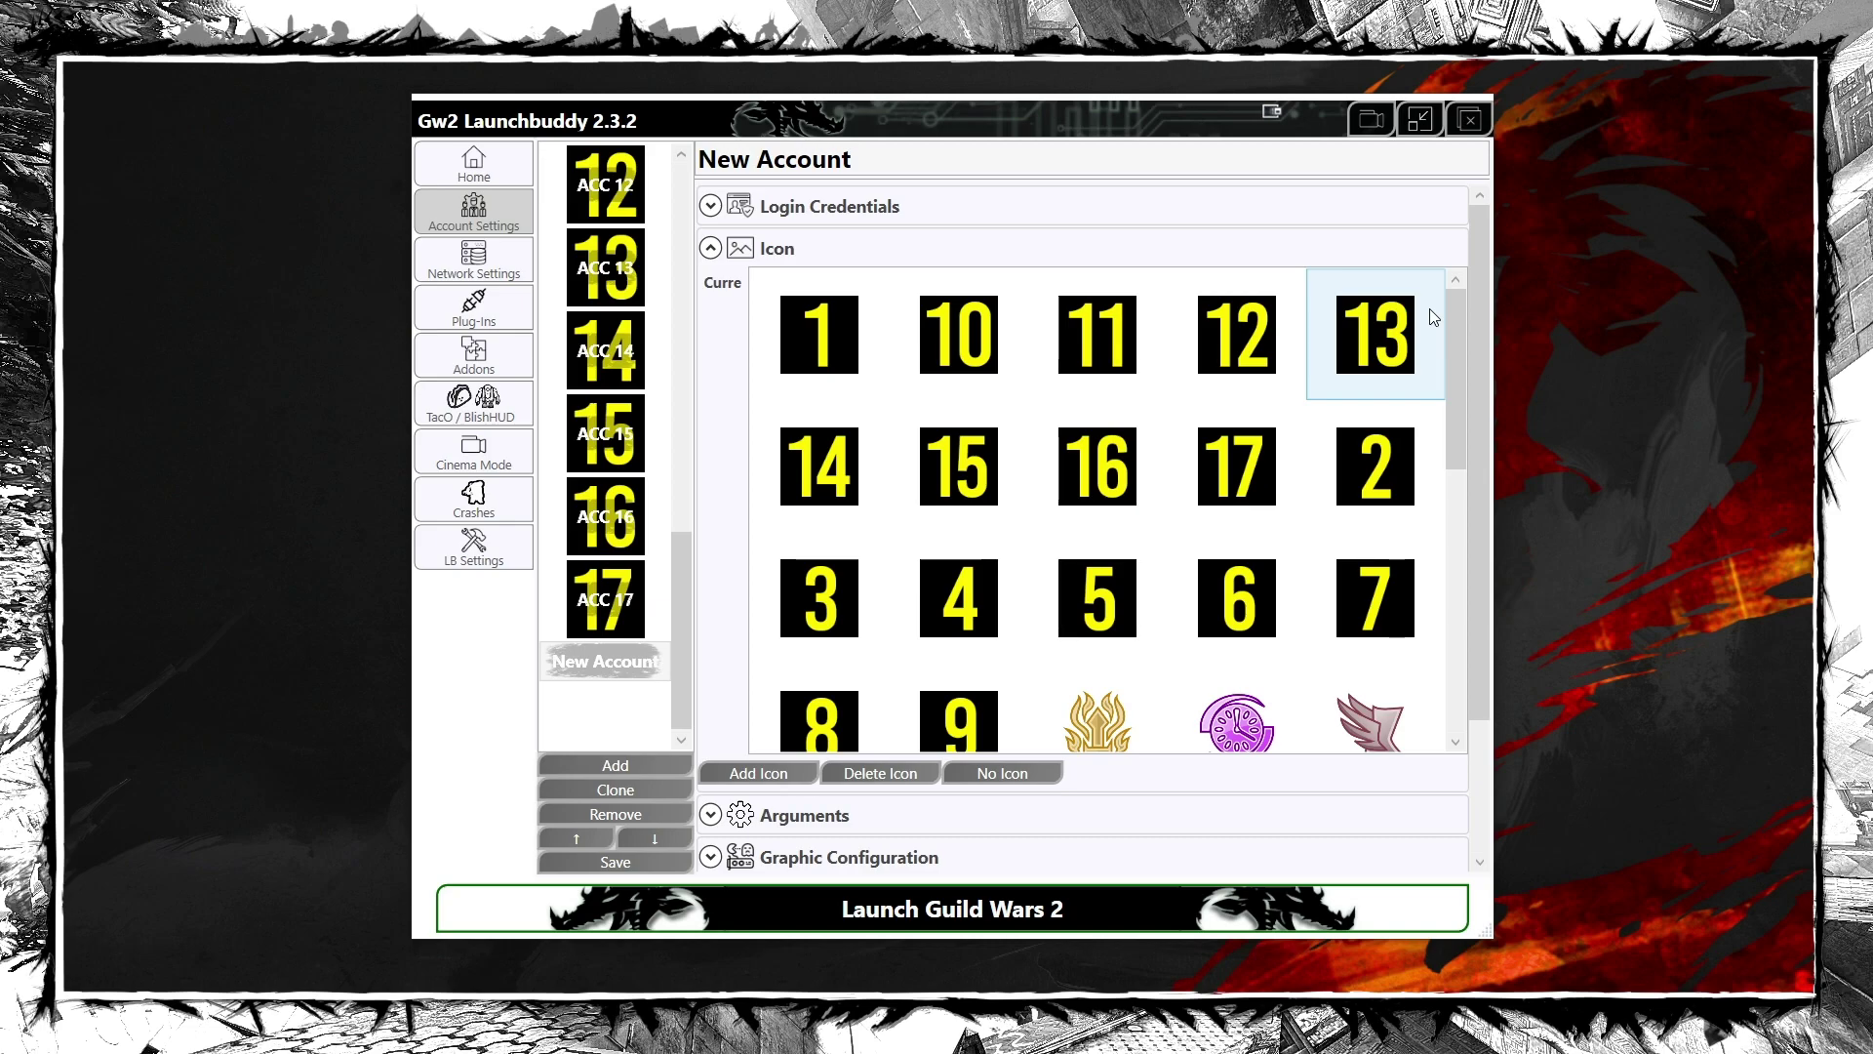
pyautogui.click(1126, 705)
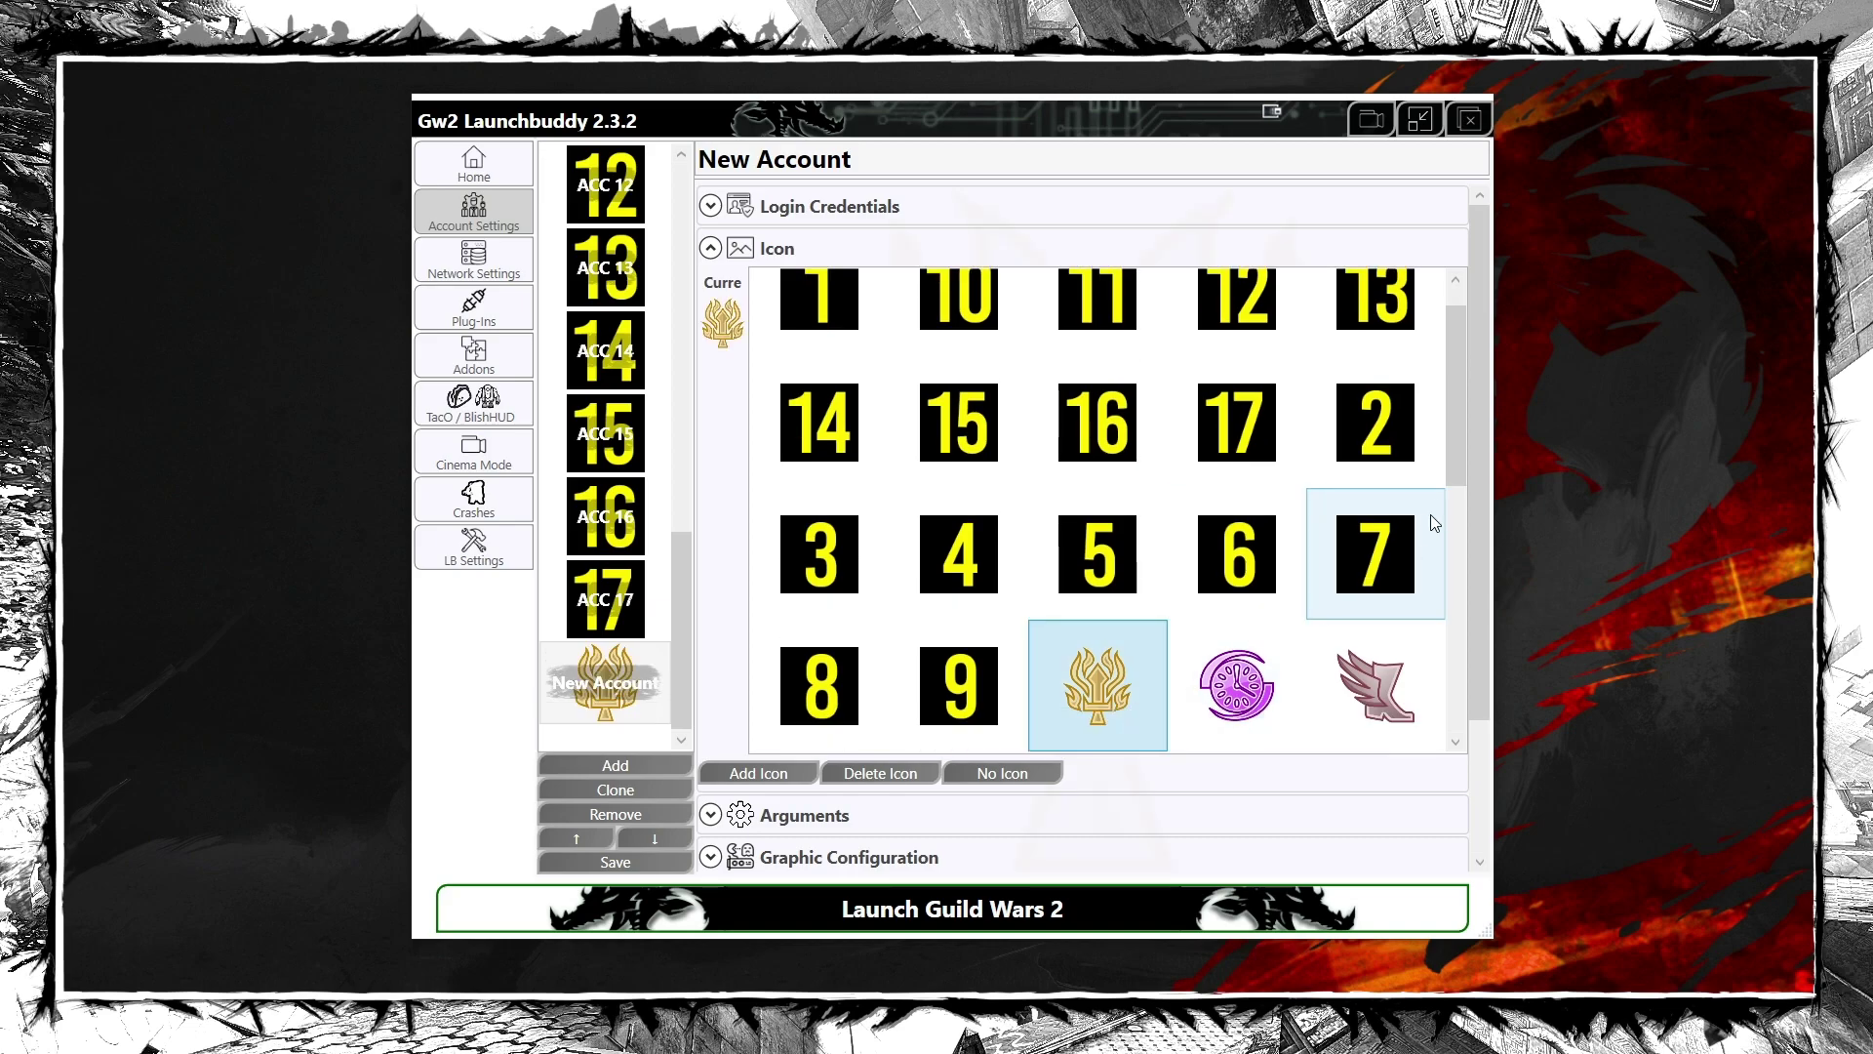
pyautogui.scroll(1, 1461, 389)
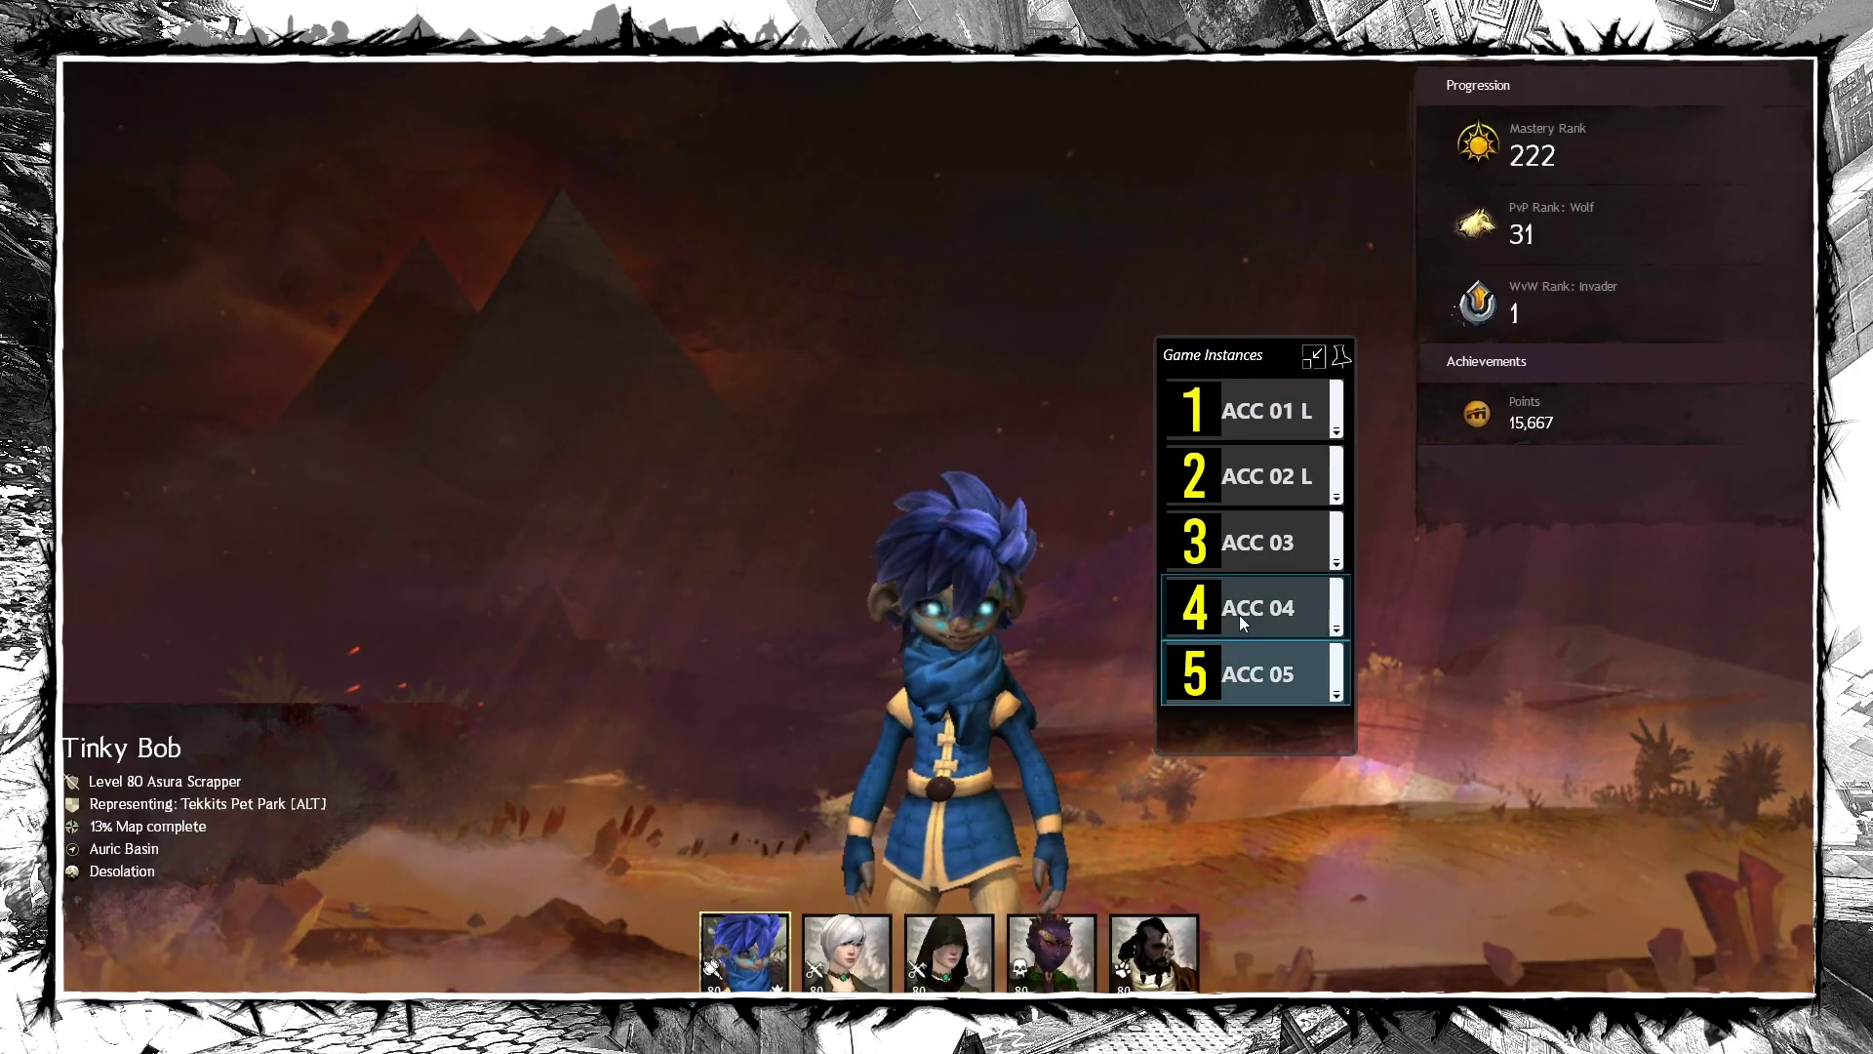
# Bring up the ACC 01 L game instance, and enable the -maploadinfo launch argument for the new account
pyautogui.click(1234, 412)
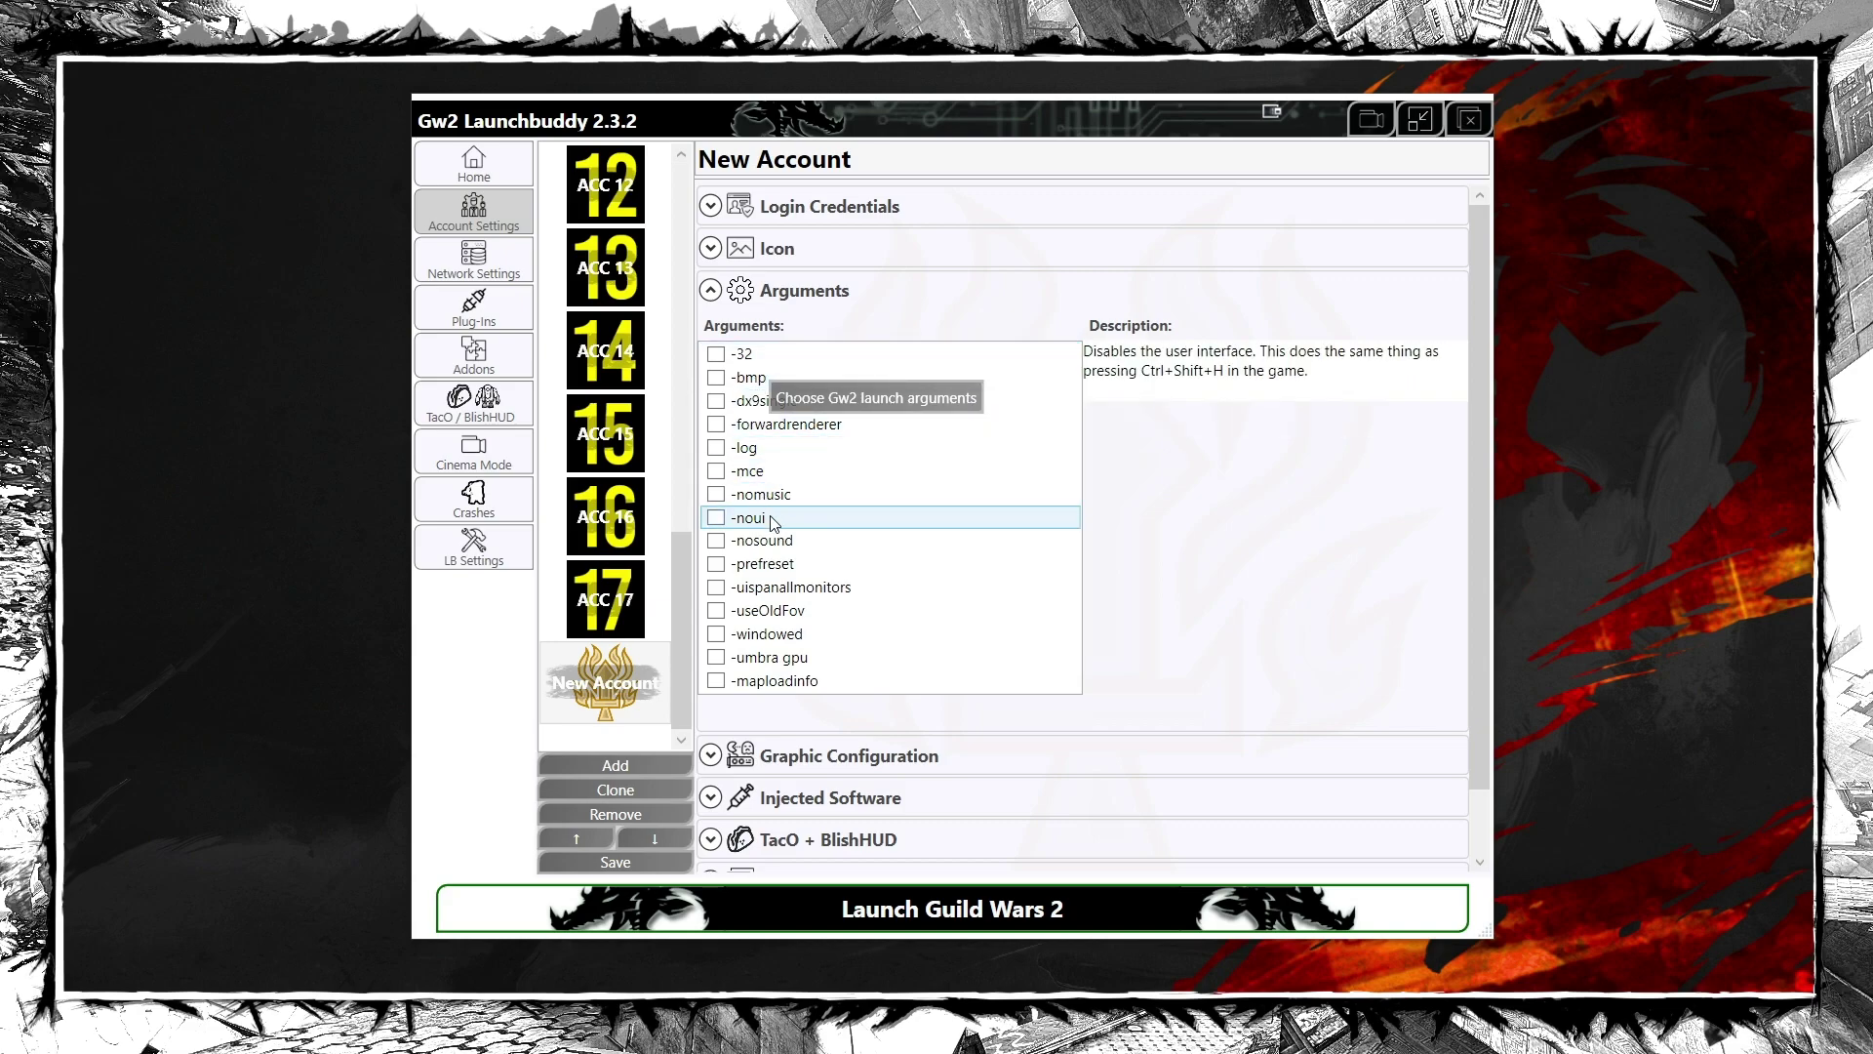
pyautogui.click(719, 684)
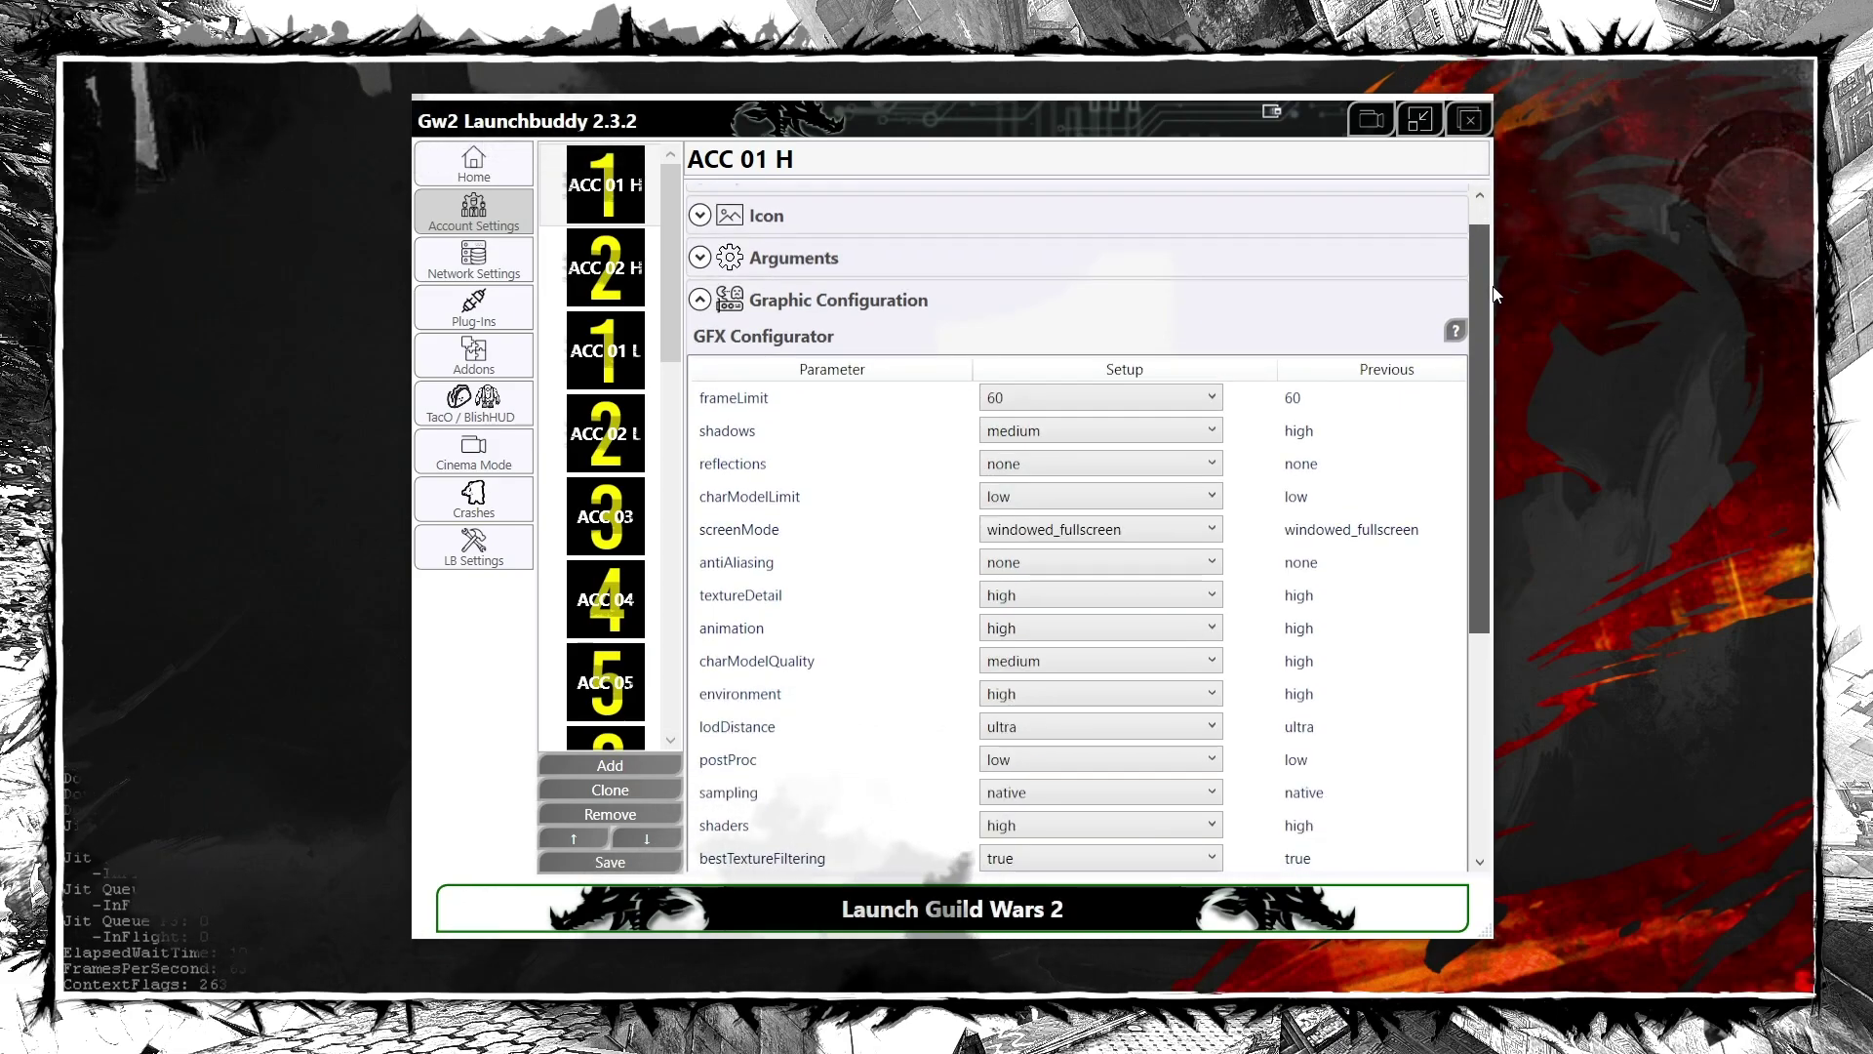
# Compare the graphic configuration of the ACC 01 H, ACC 02 H, ACC 01 L, ACC 02 L and ACC 03 accounts
pyautogui.scroll(-2, 1495, 293)
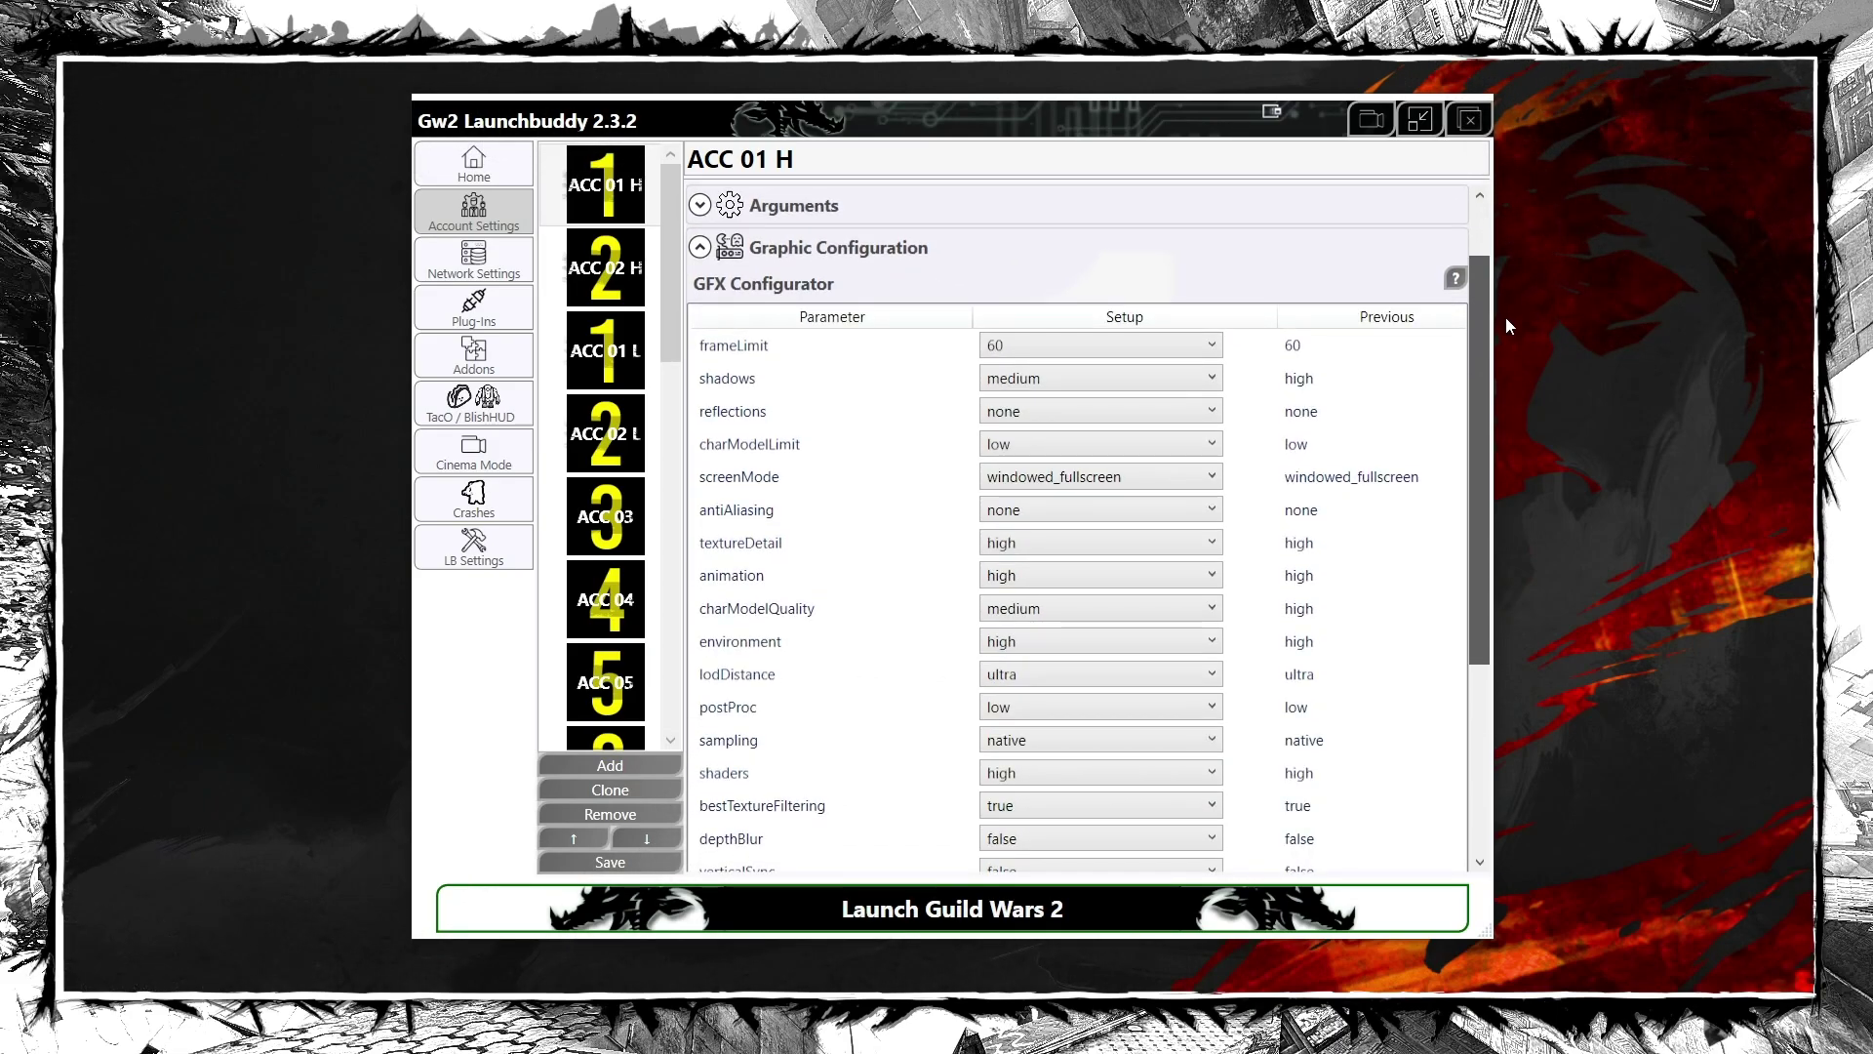
pyautogui.moveTo(1507, 318); pyautogui.dragTo(1497, 265)
pyautogui.click(654, 280)
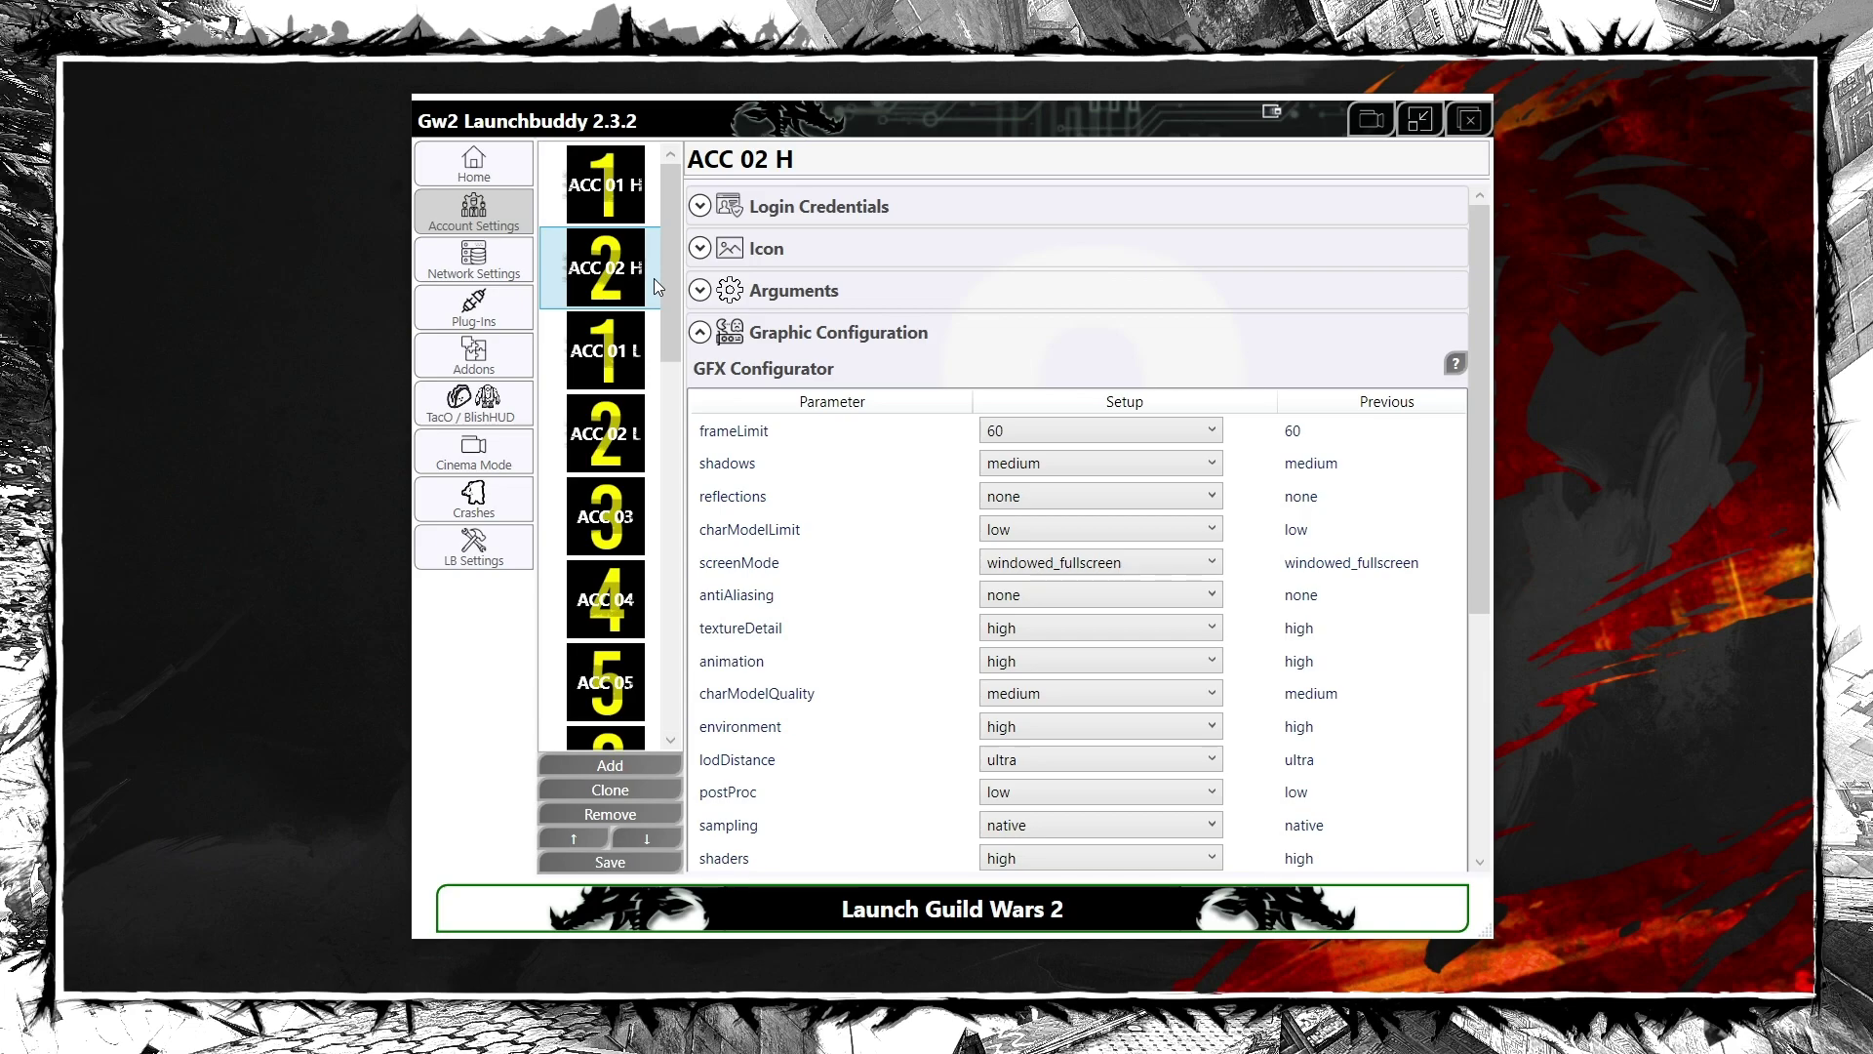
pyautogui.click(653, 337)
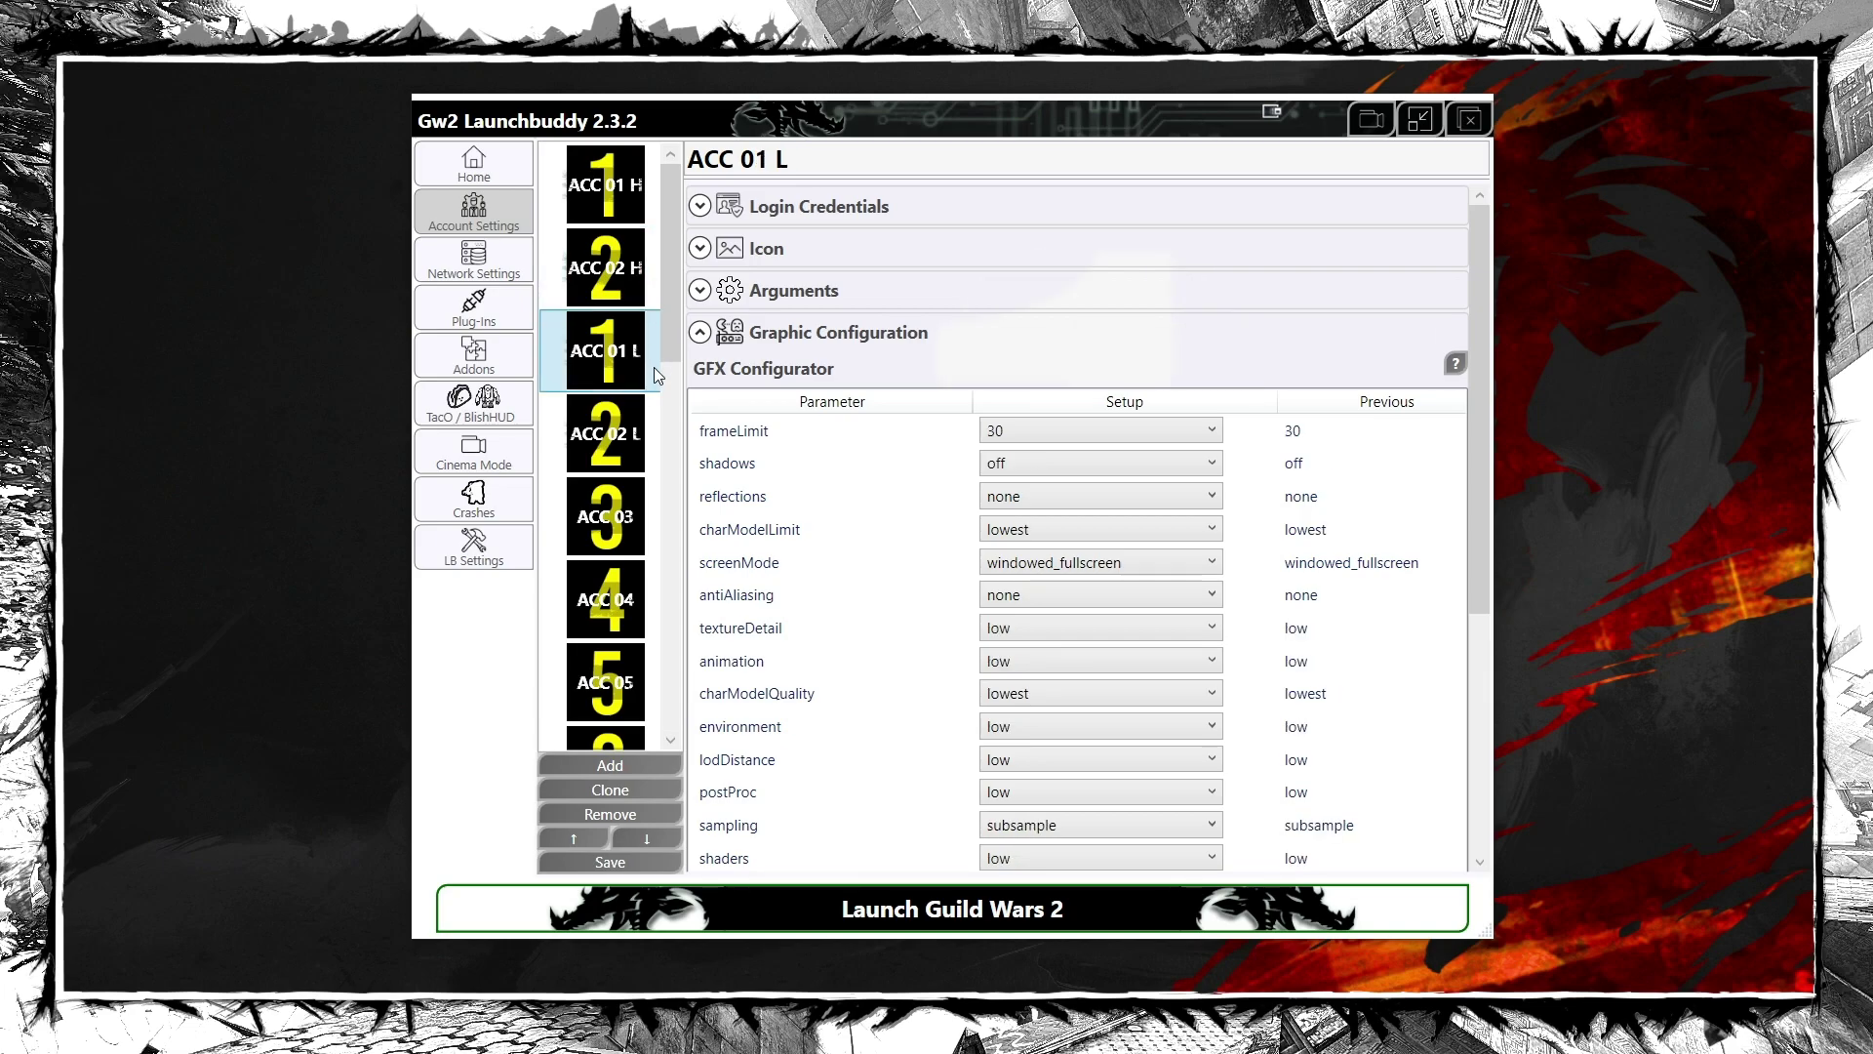
pyautogui.click(649, 427)
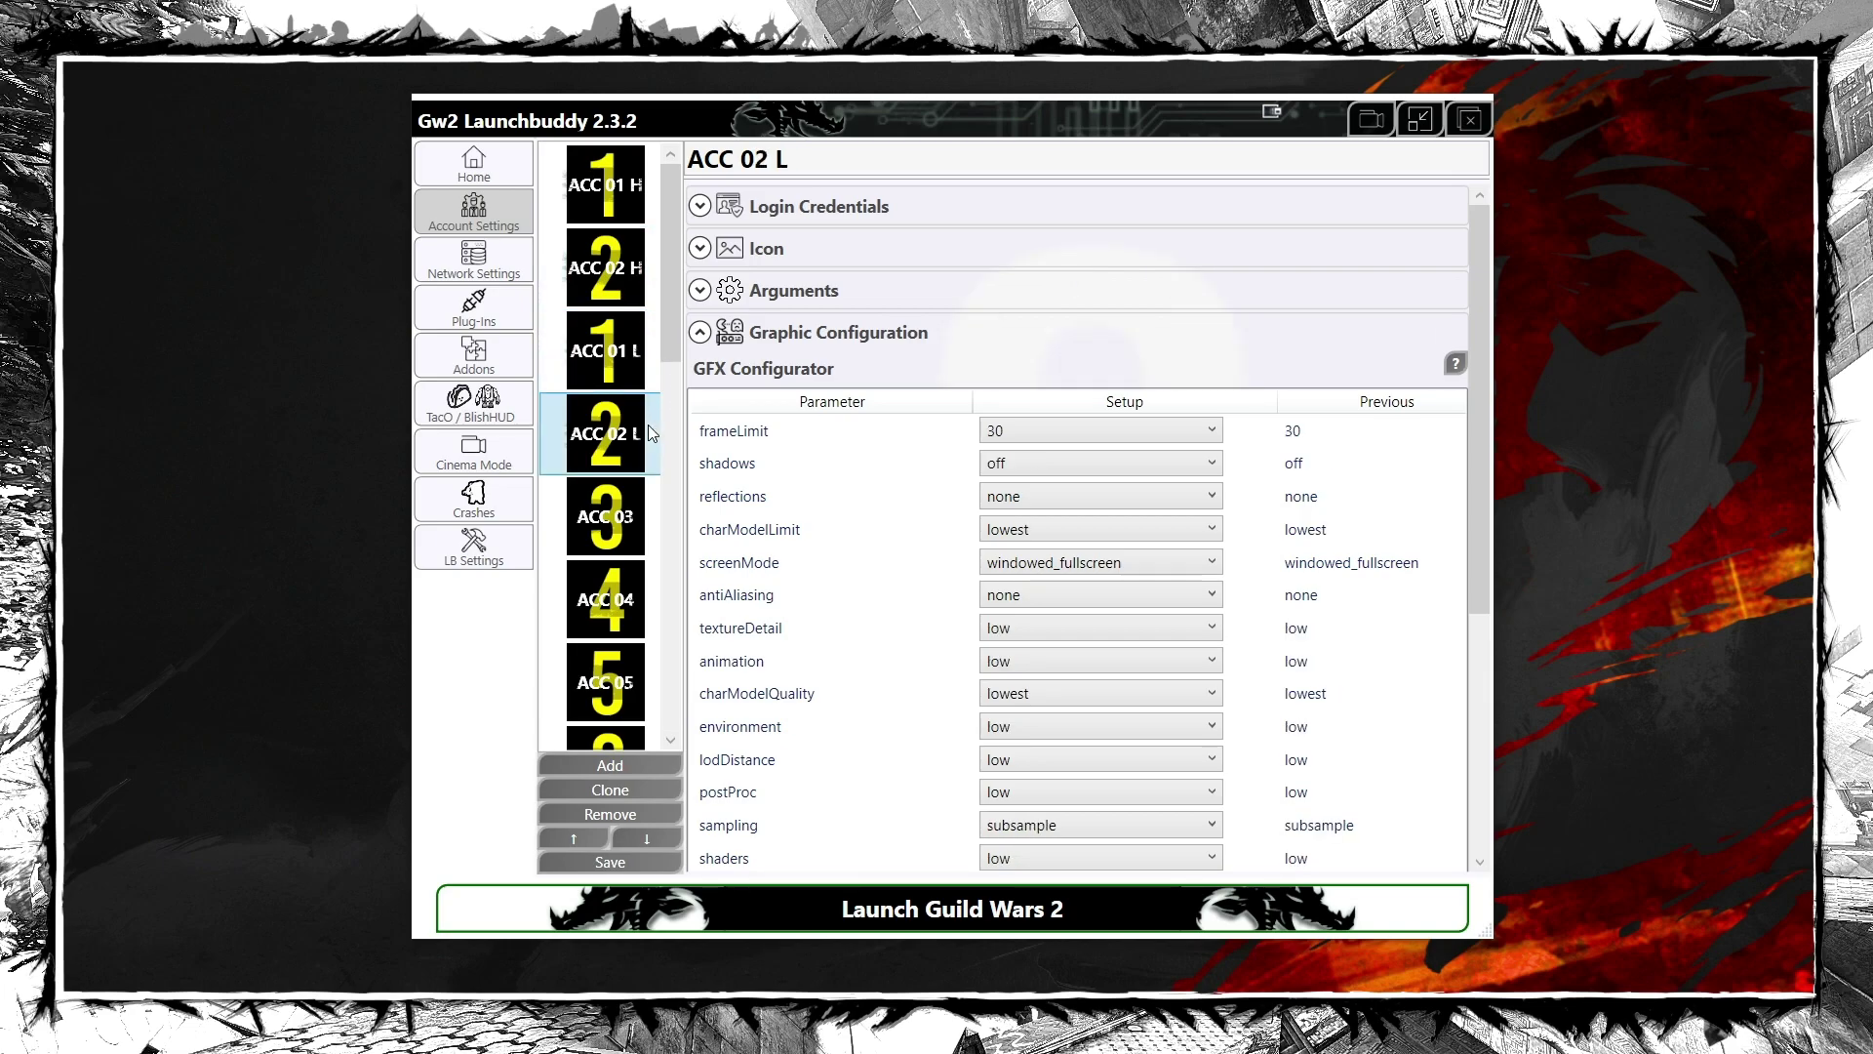
pyautogui.click(651, 507)
pyautogui.click(653, 372)
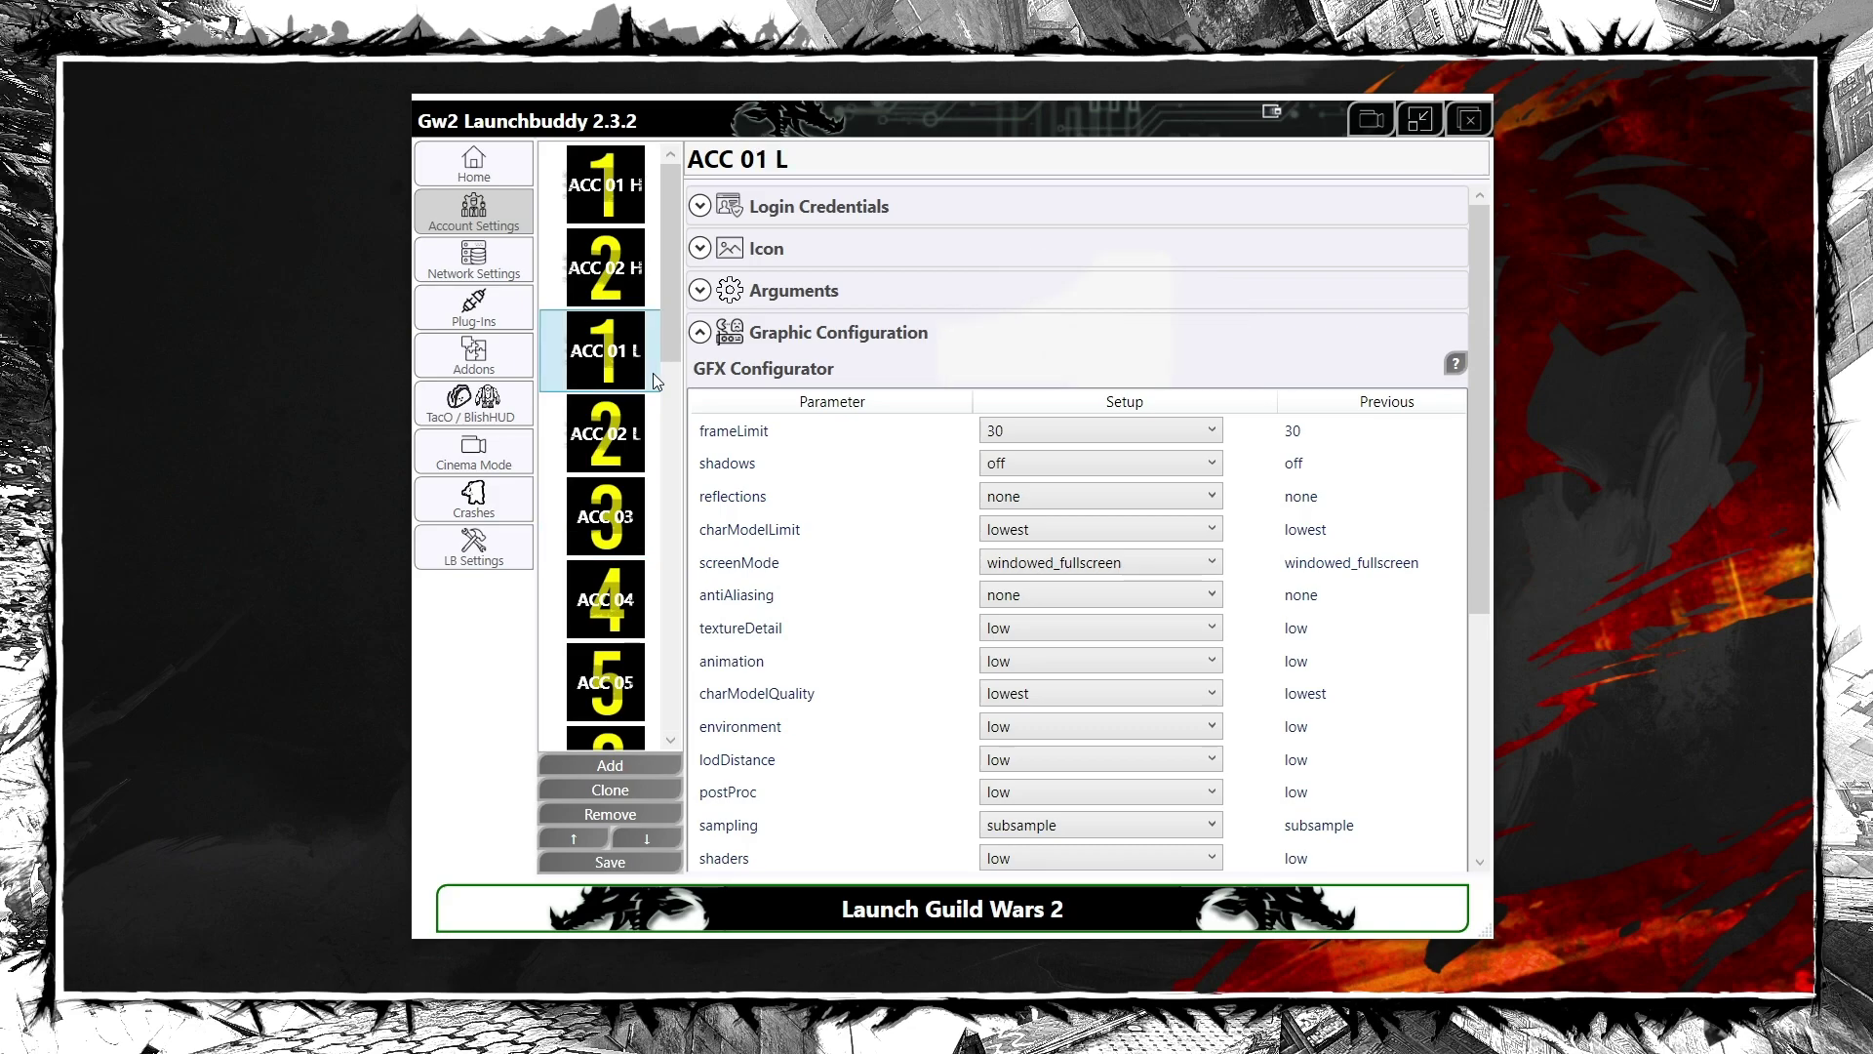
pyautogui.click(652, 207)
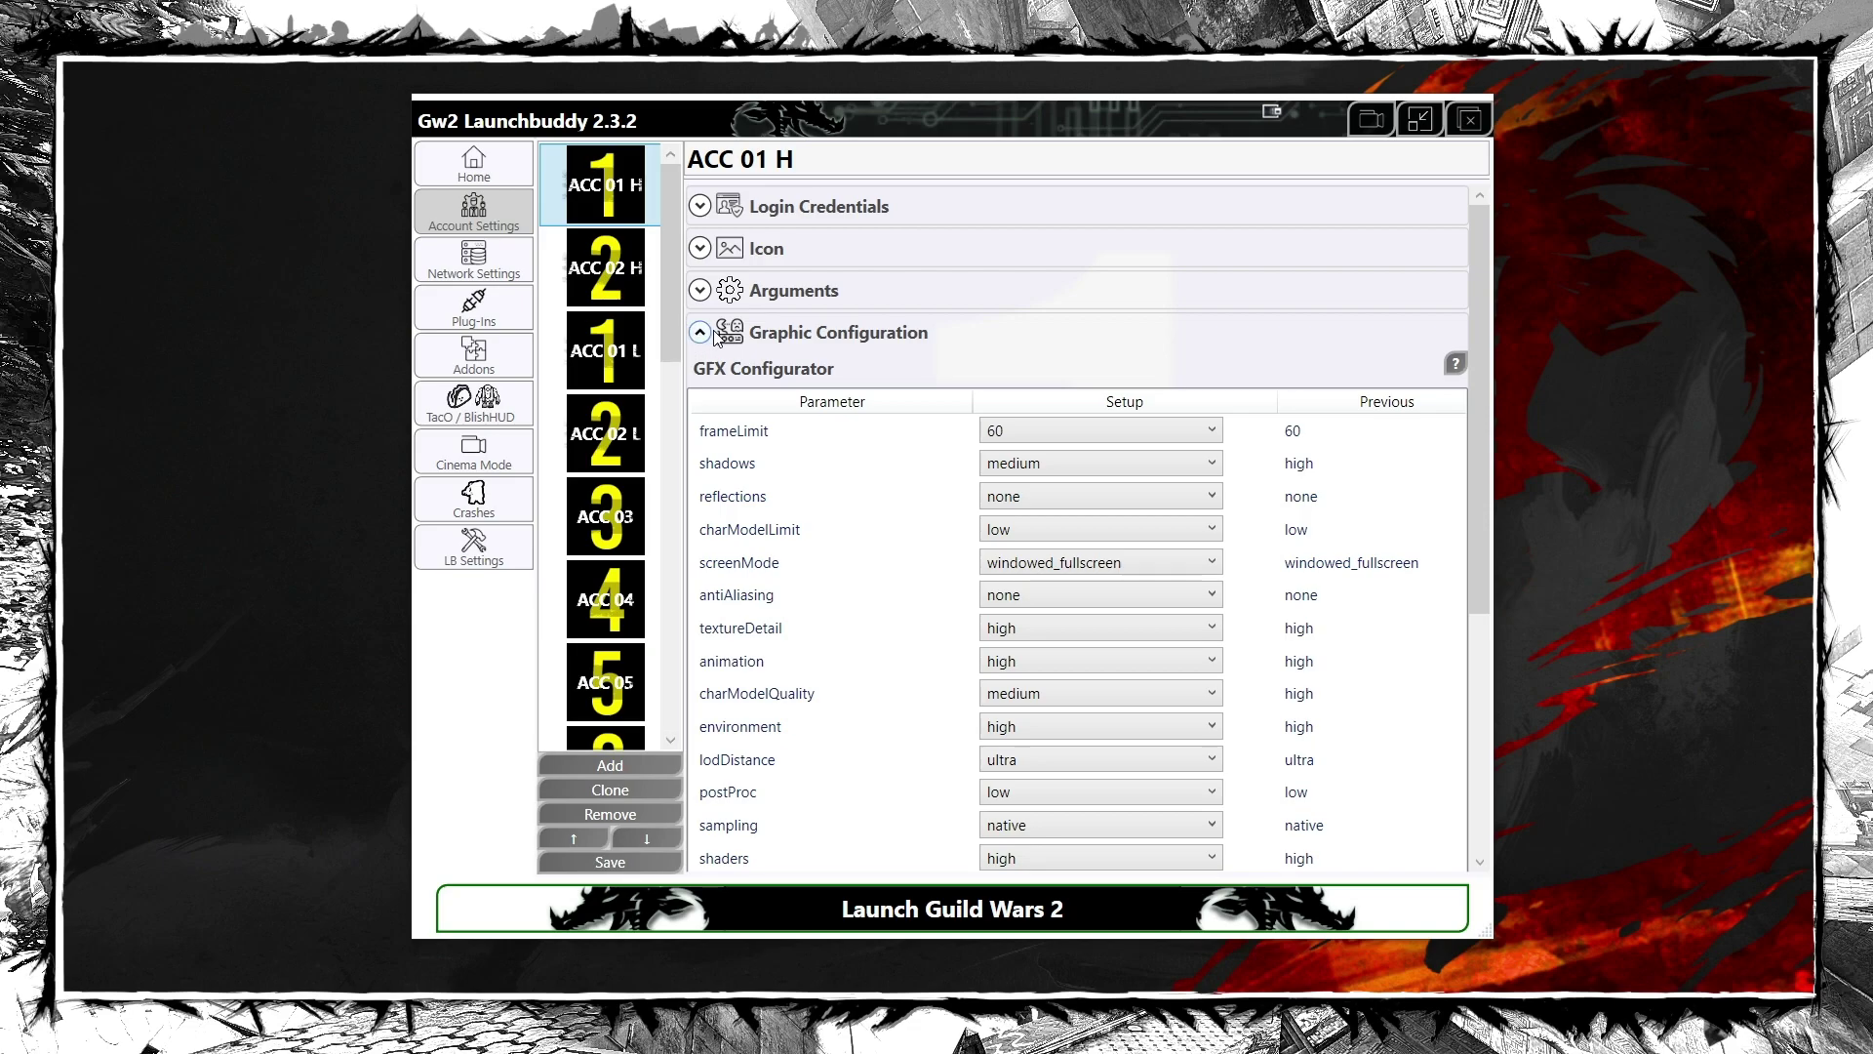
# Clone the new account three times and open each of the copies
pyautogui.click(566, 765)
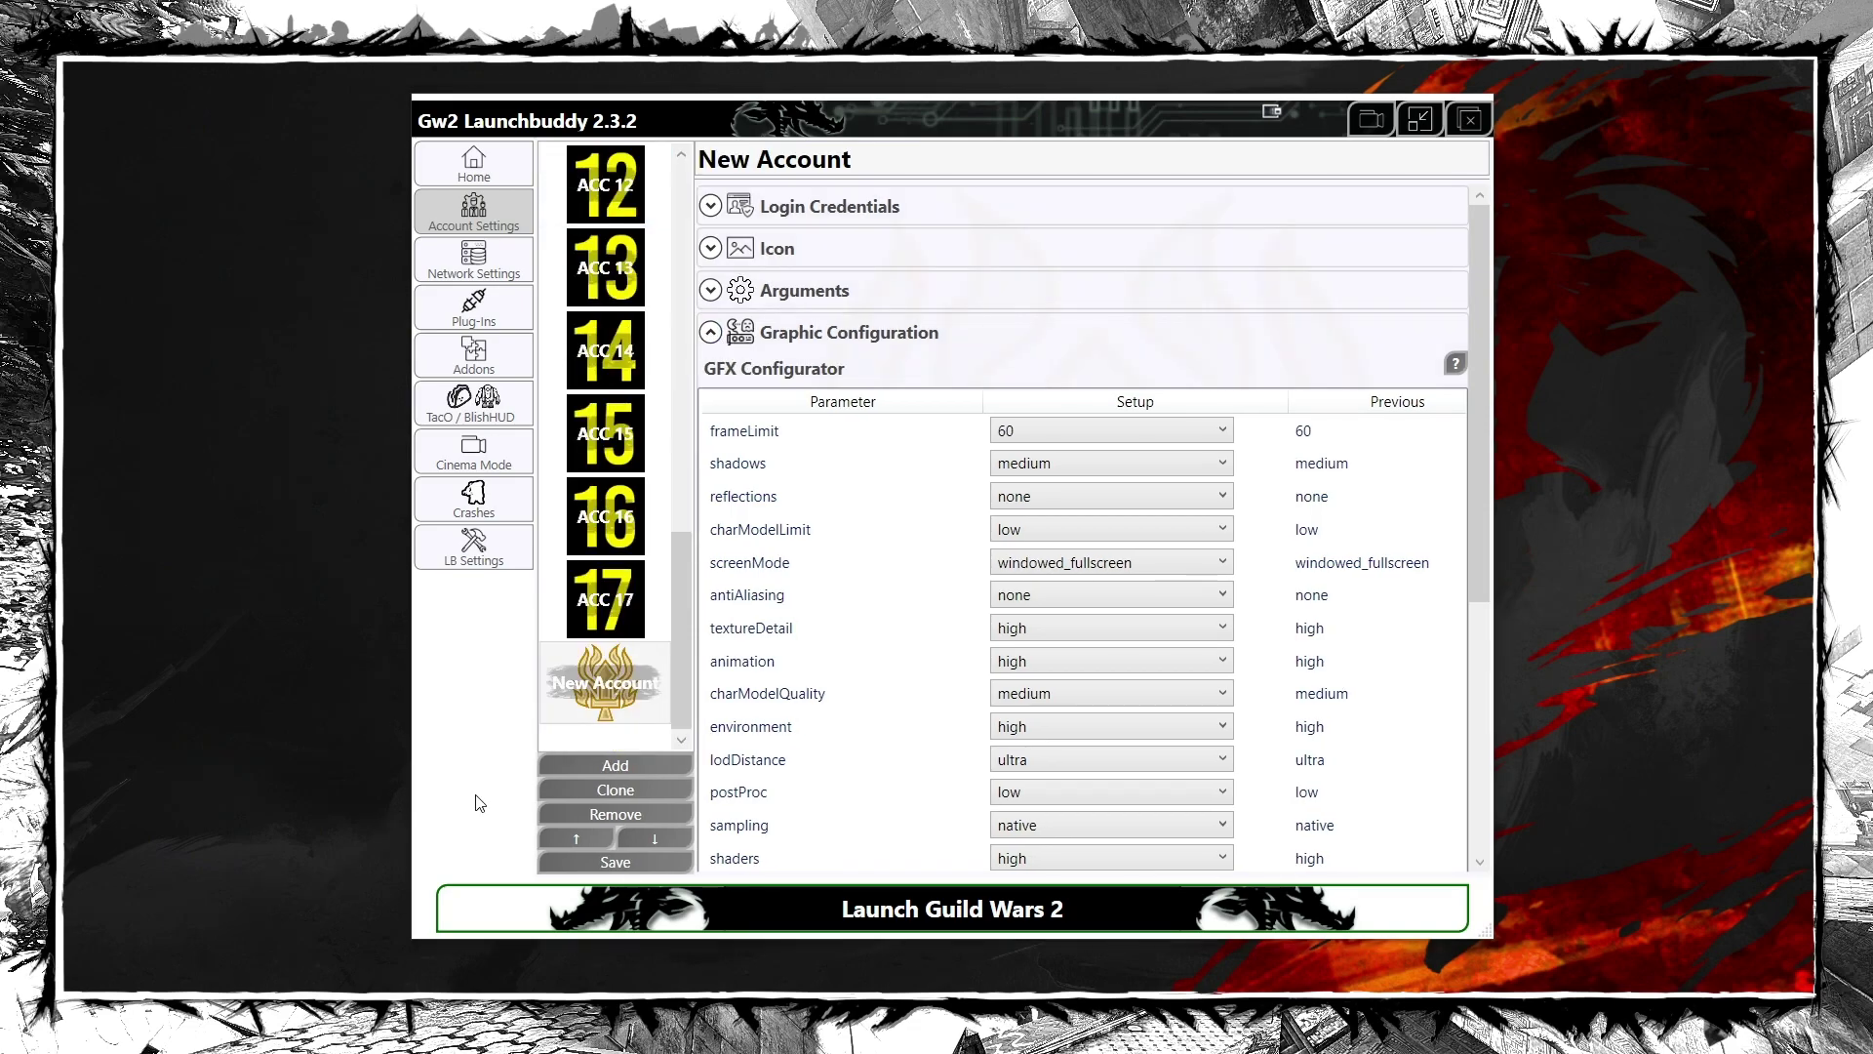
pyautogui.click(550, 787)
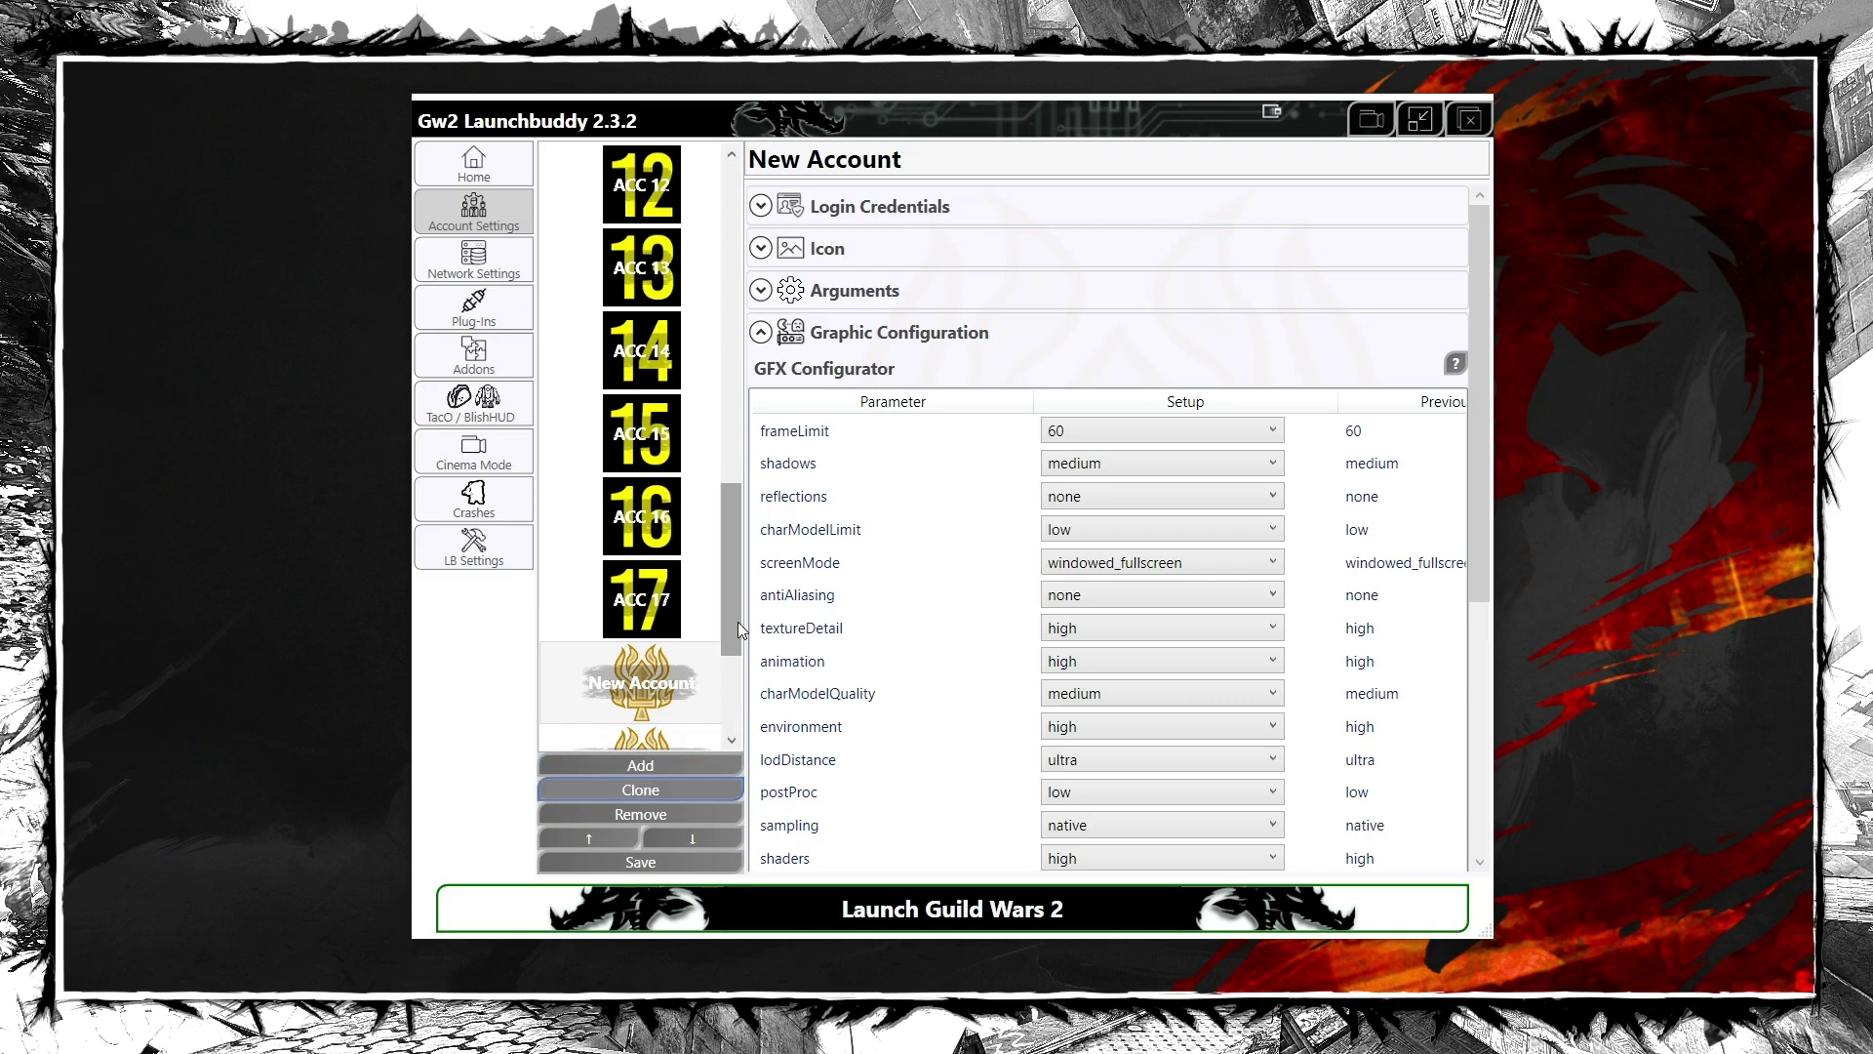
pyautogui.moveTo(738, 623); pyautogui.dragTo(740, 720)
pyautogui.click(663, 533)
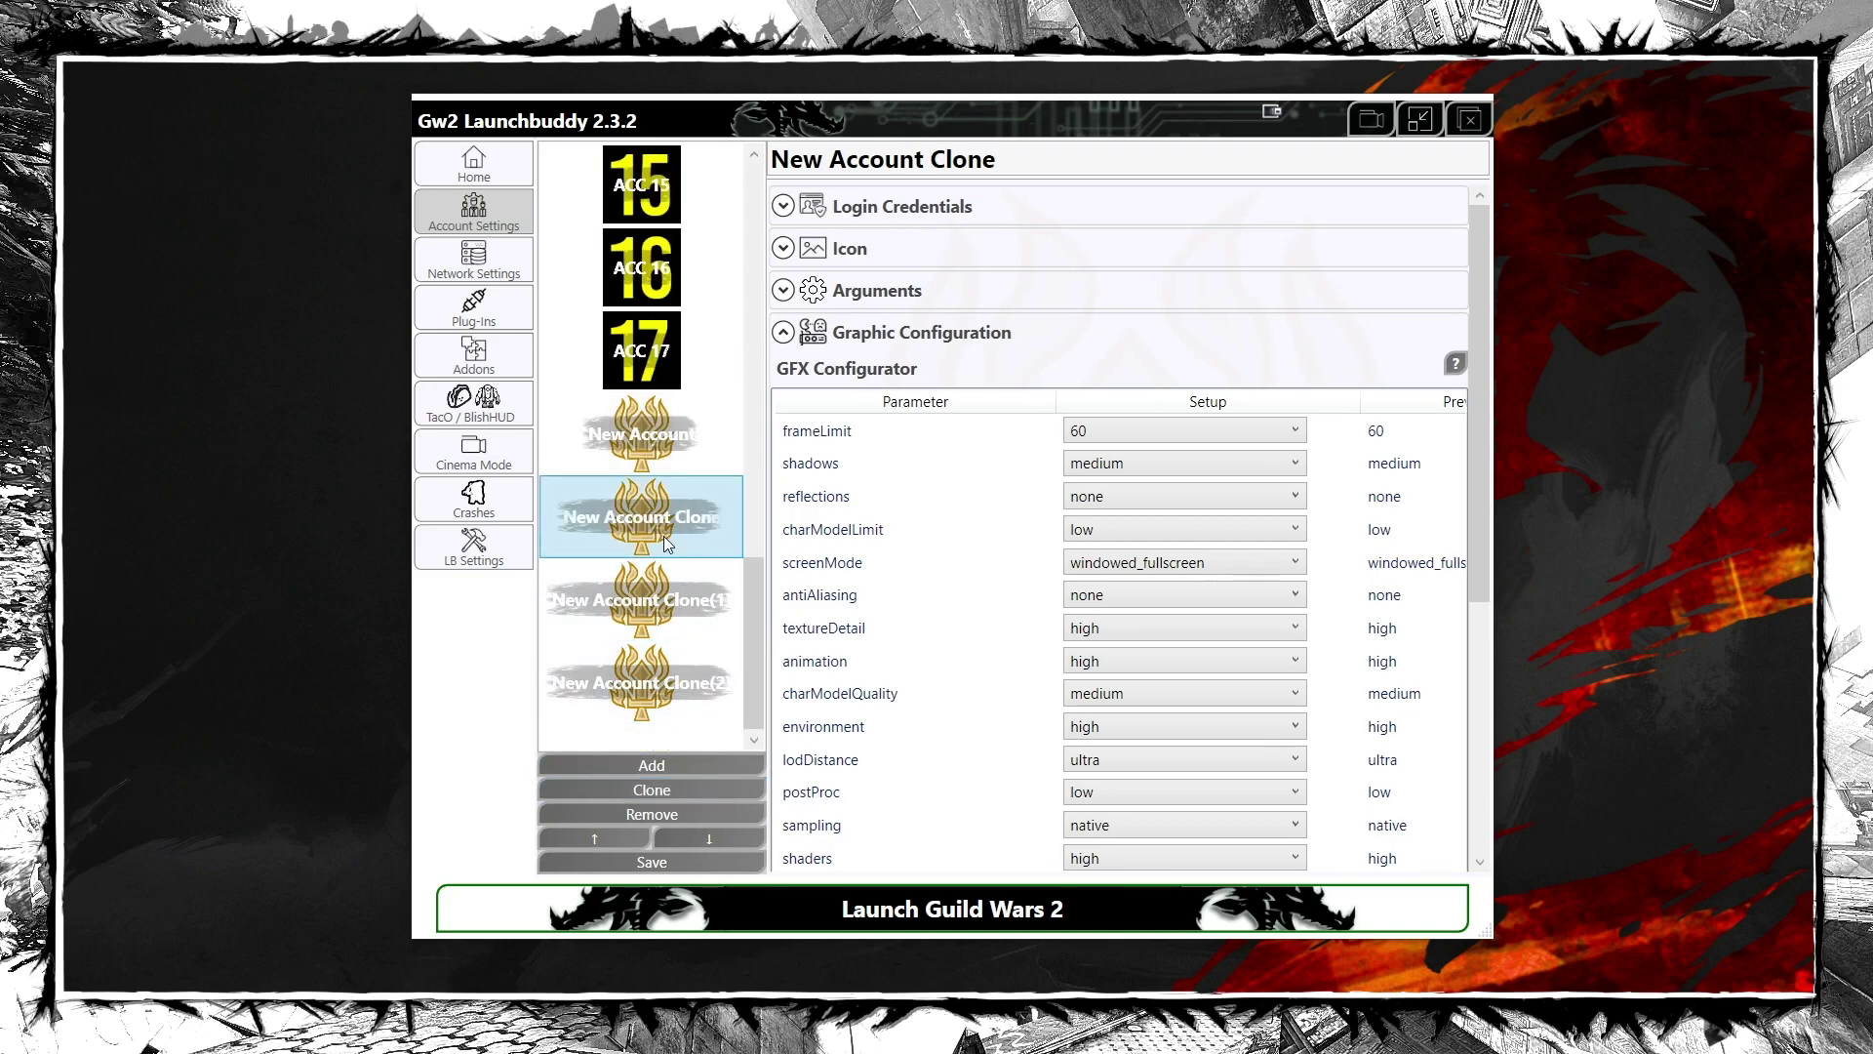
pyautogui.click(663, 594)
pyautogui.click(644, 687)
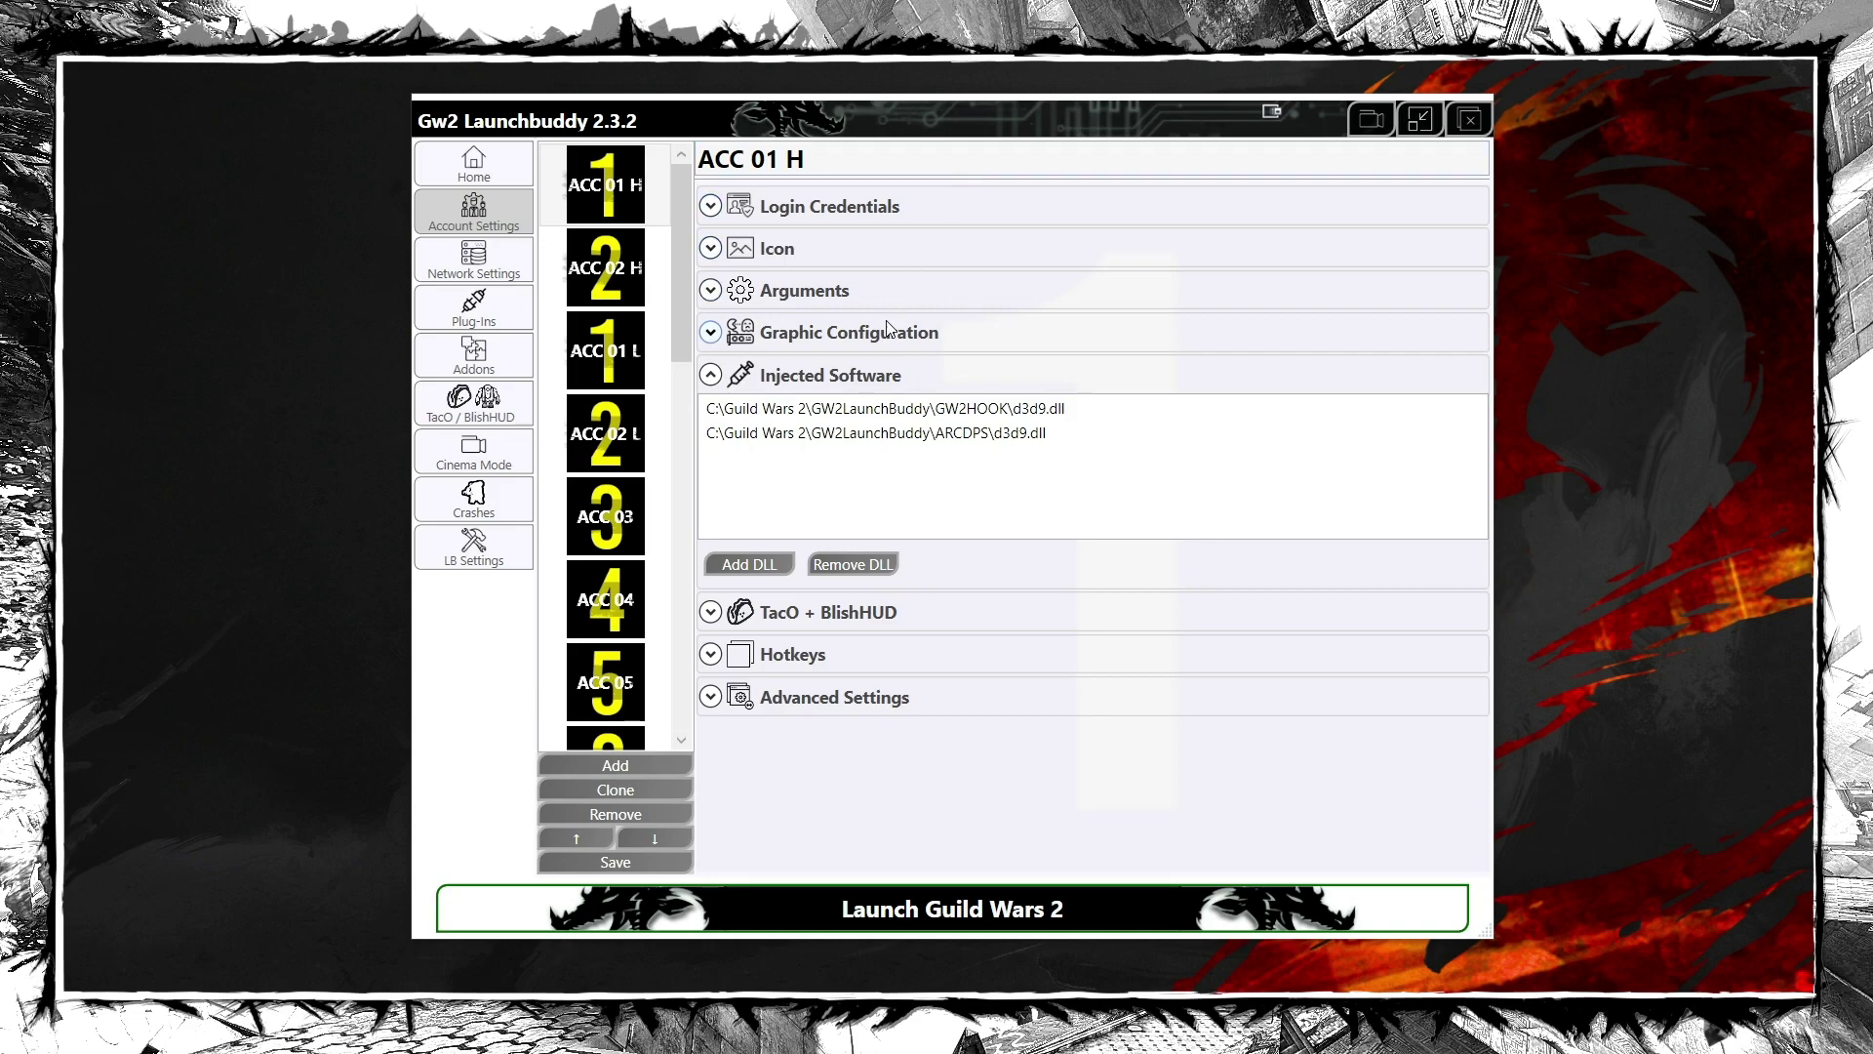
# Compare the injected software lists of the high-settings accounts and ACC 01 L
pyautogui.click(658, 286)
pyautogui.click(653, 214)
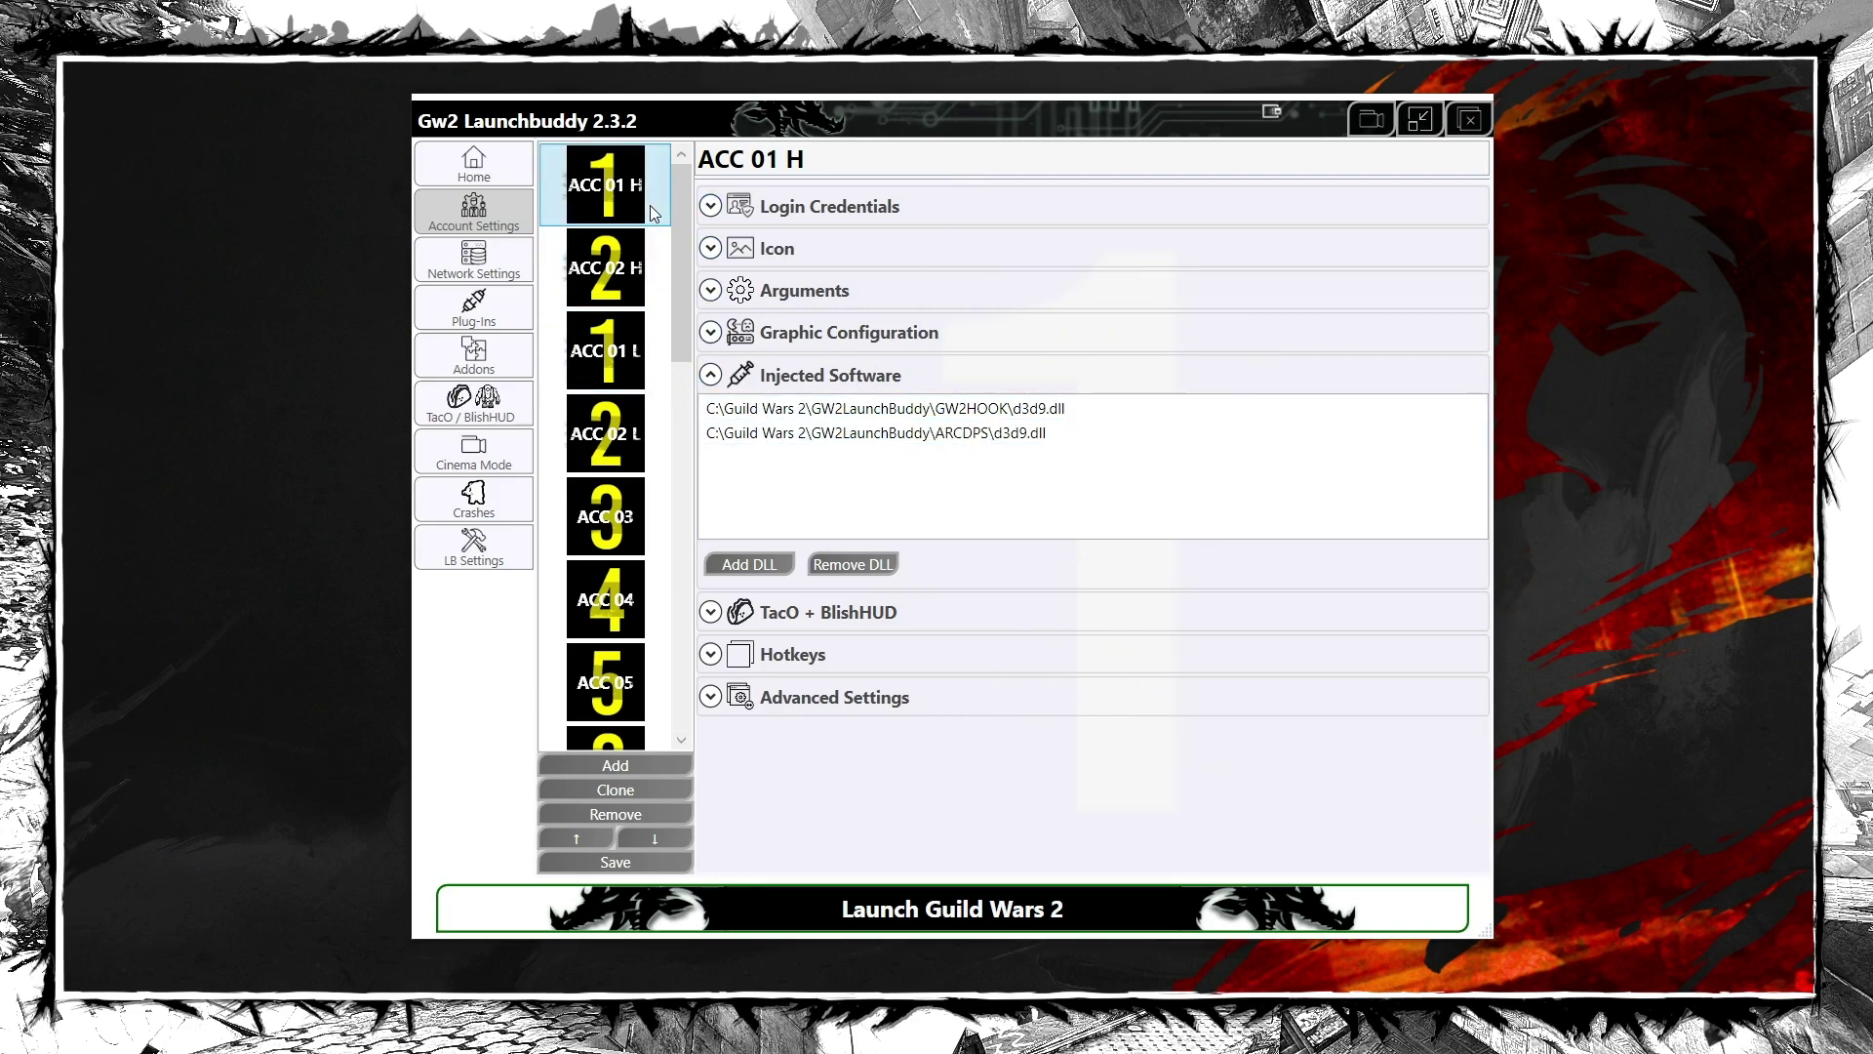
pyautogui.click(656, 344)
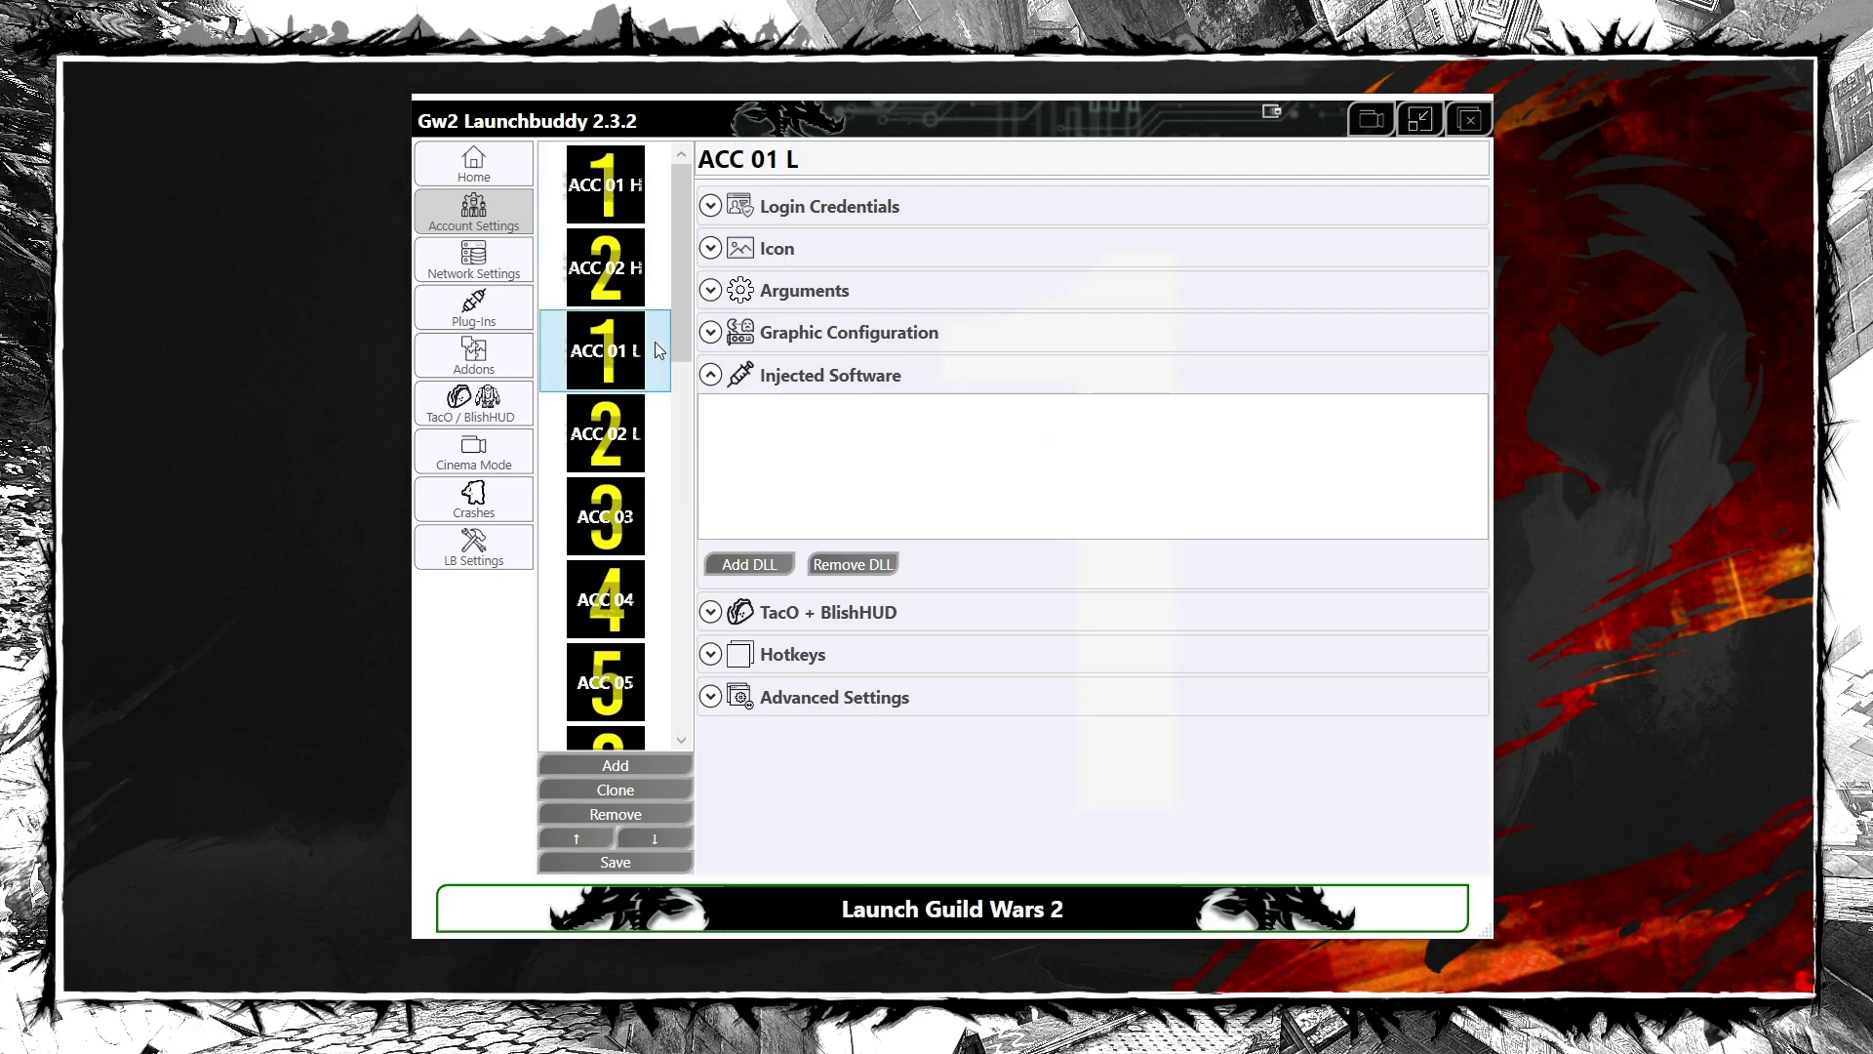
pyautogui.click(656, 211)
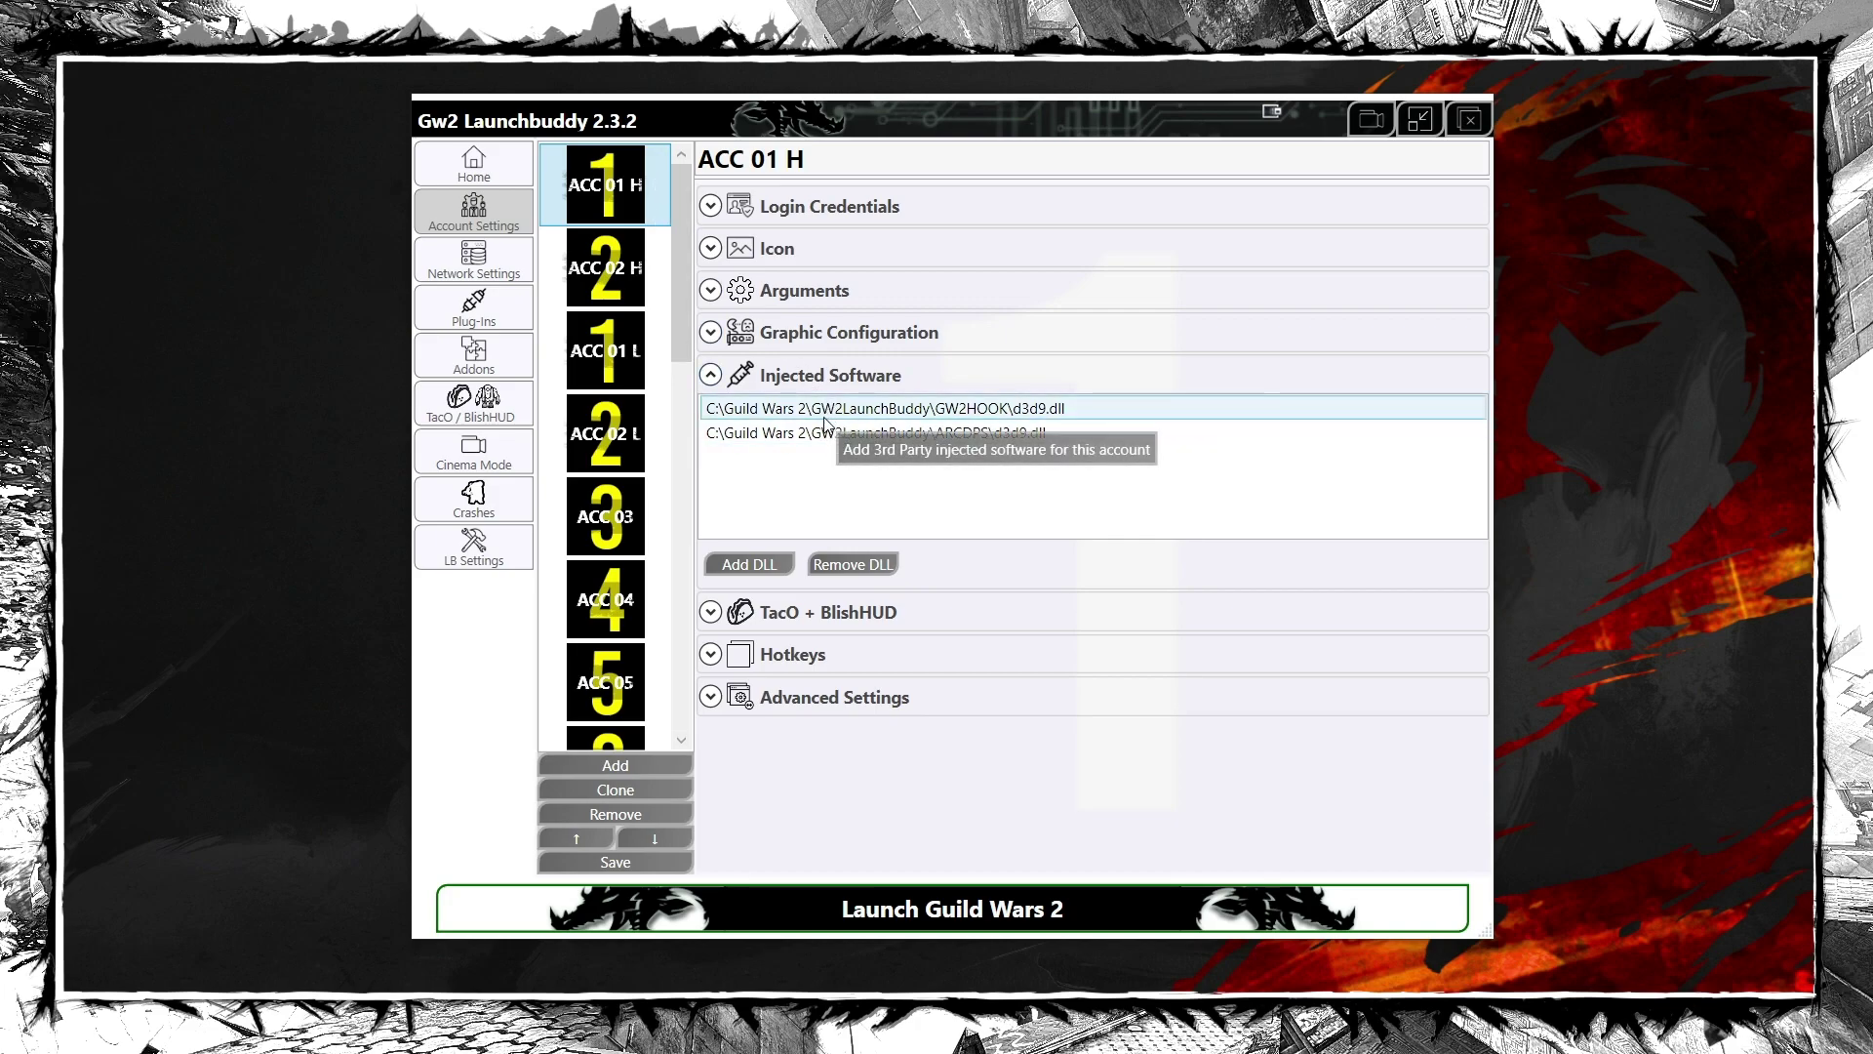
# Review the graphic configuration of ACC 01 H against that of ACC 01 L
pyautogui.click(706, 334)
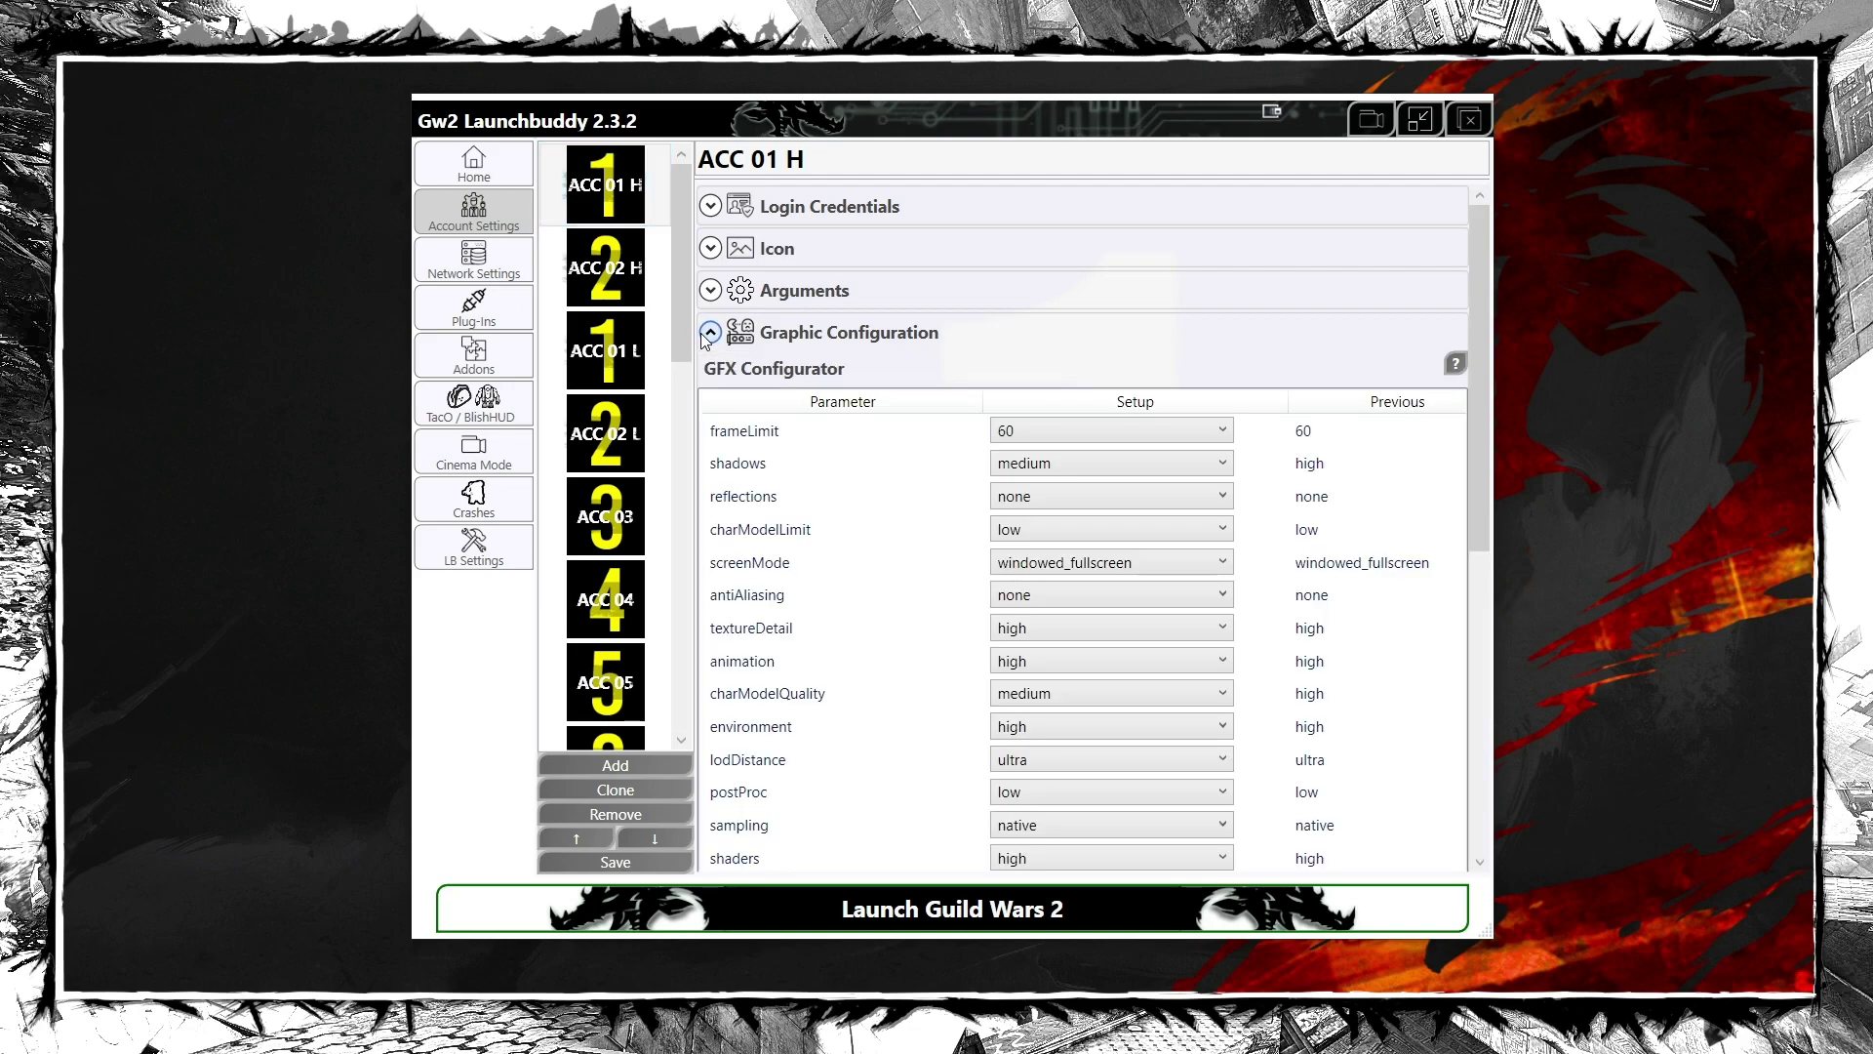
pyautogui.click(709, 333)
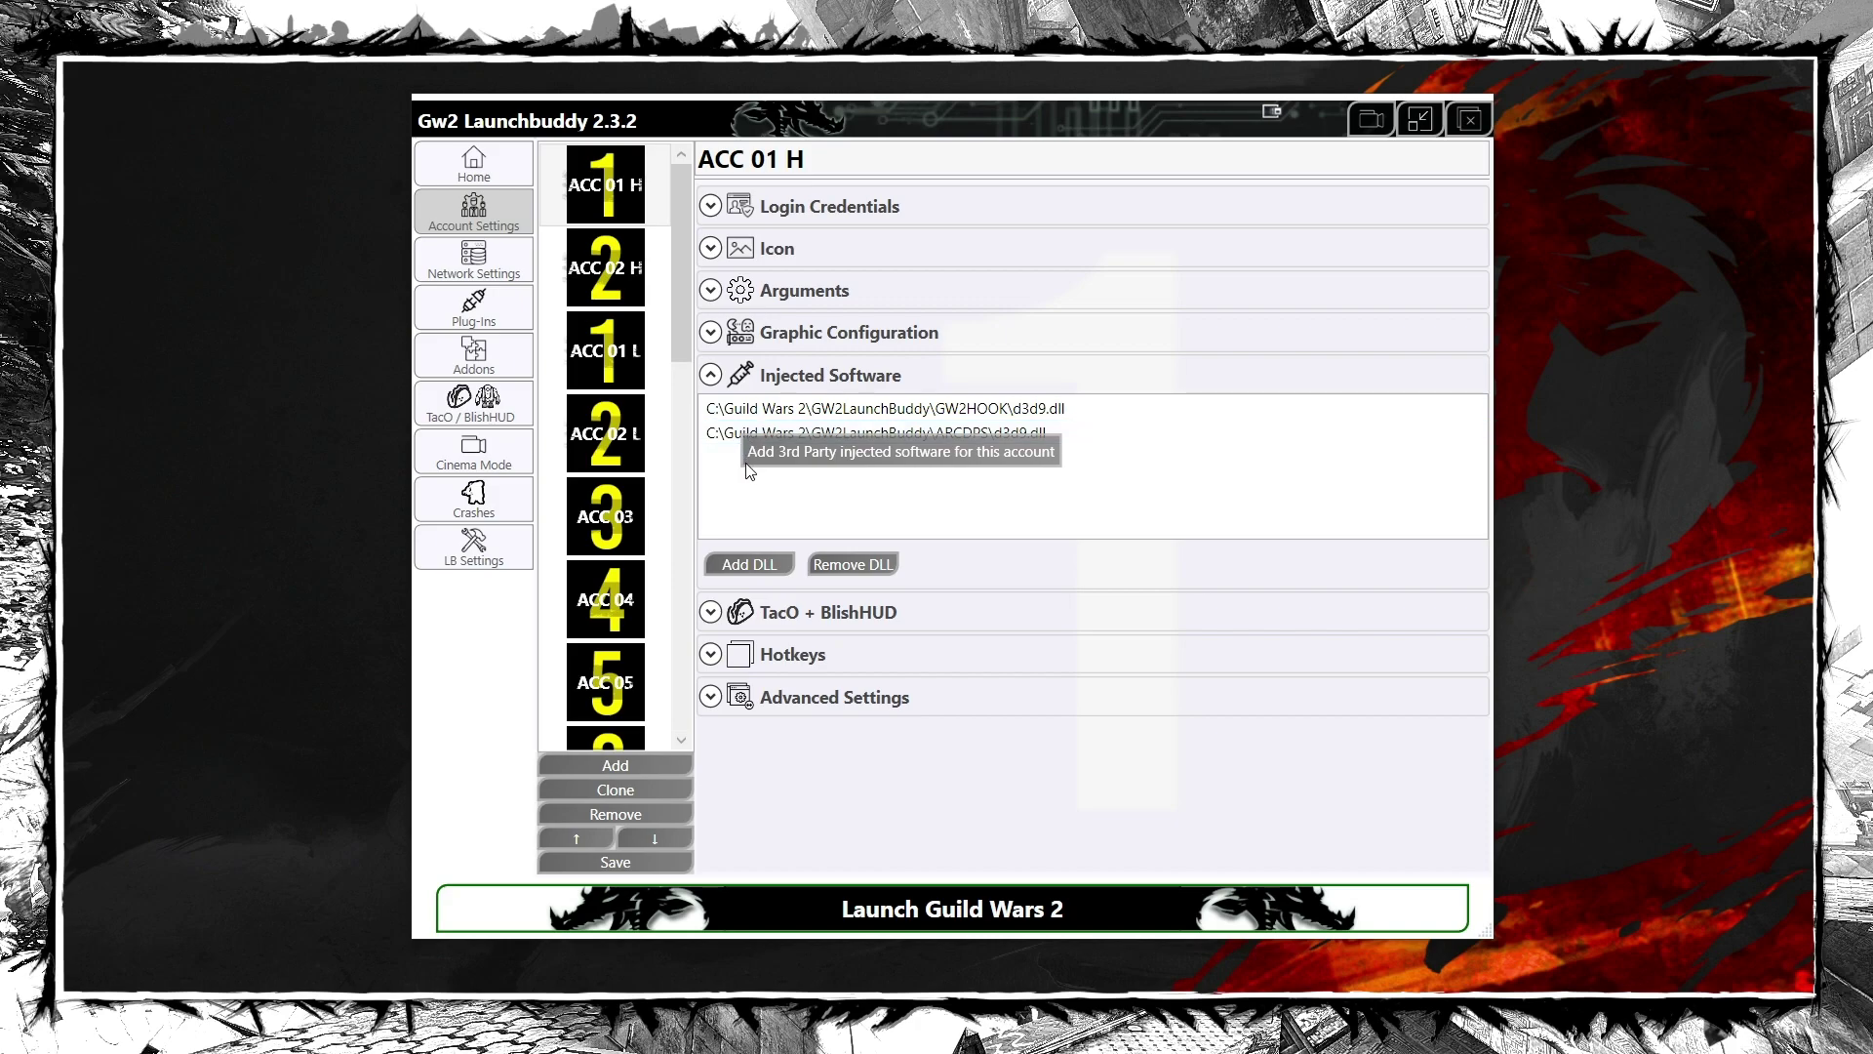
pyautogui.click(655, 366)
pyautogui.click(710, 333)
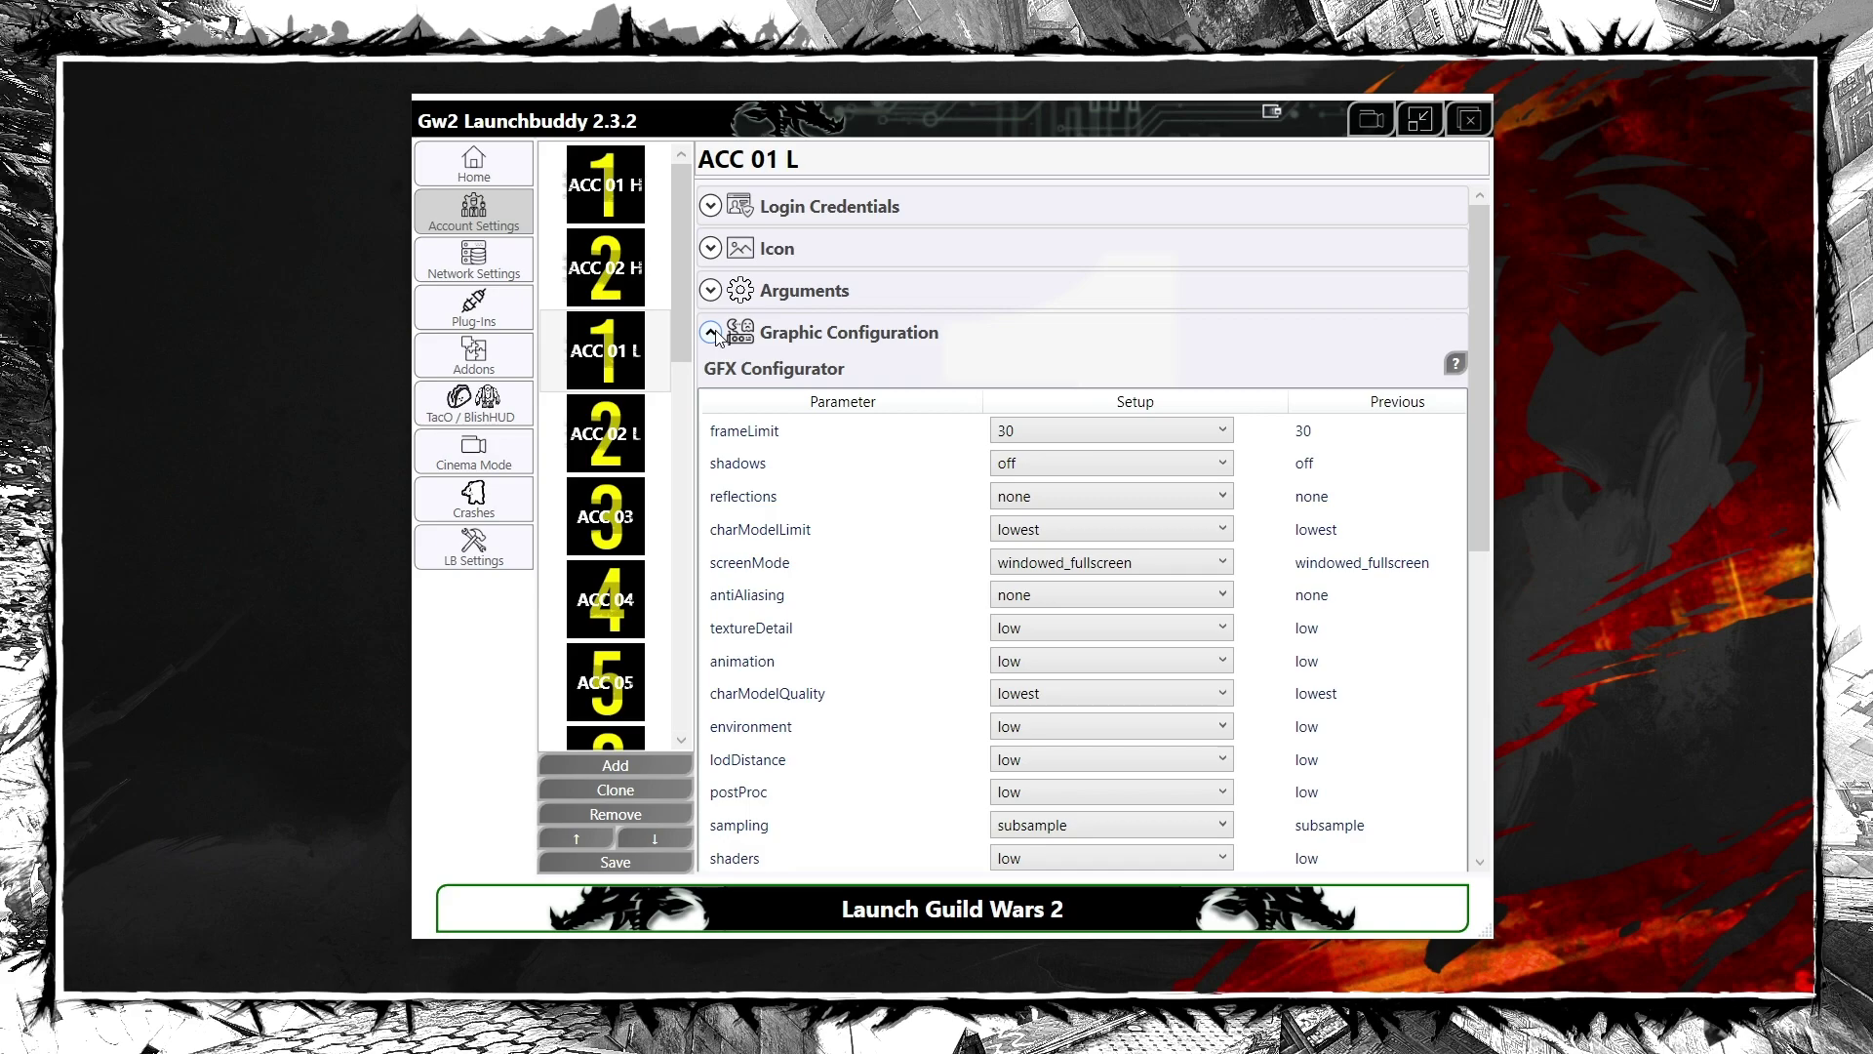
pyautogui.click(712, 333)
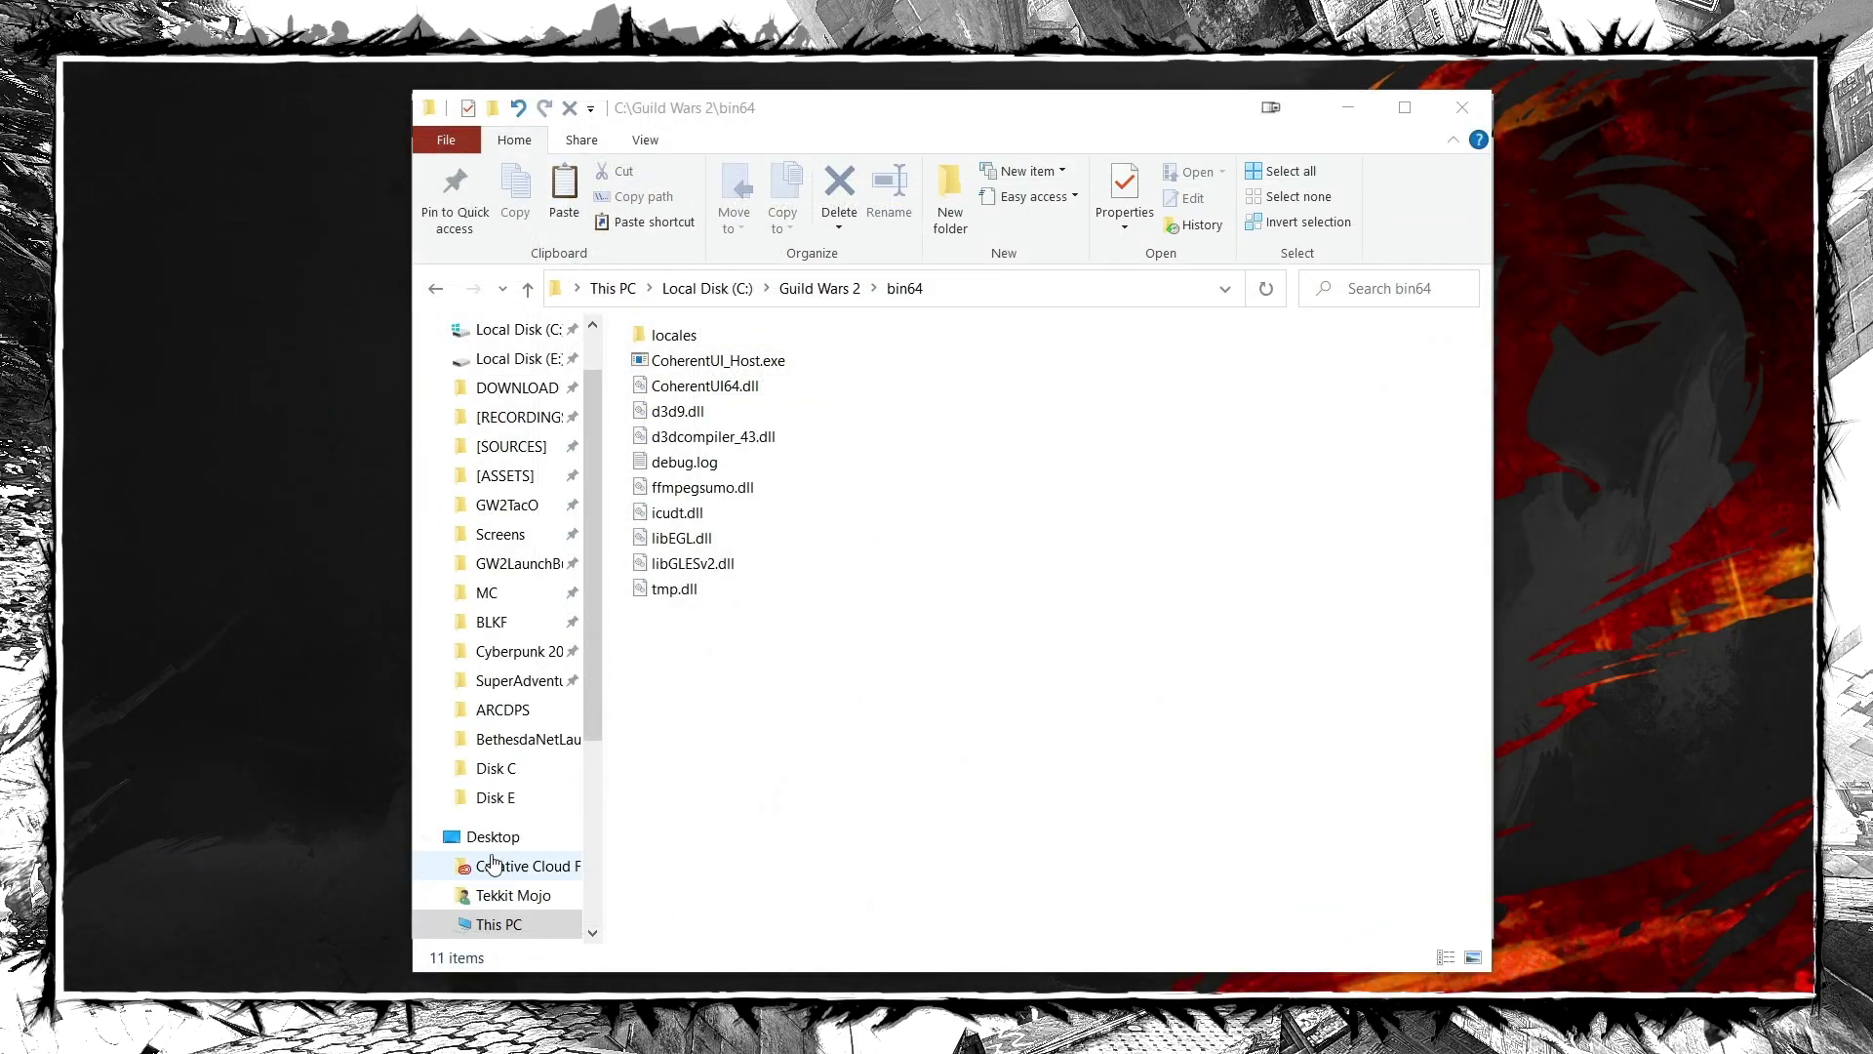
# Check d3d9.dll in the bin64 folder and read the chainload guide for GW2Hook, GW2Mounts and ArcDPS through its preparation and instructions
pyautogui.click(778, 411)
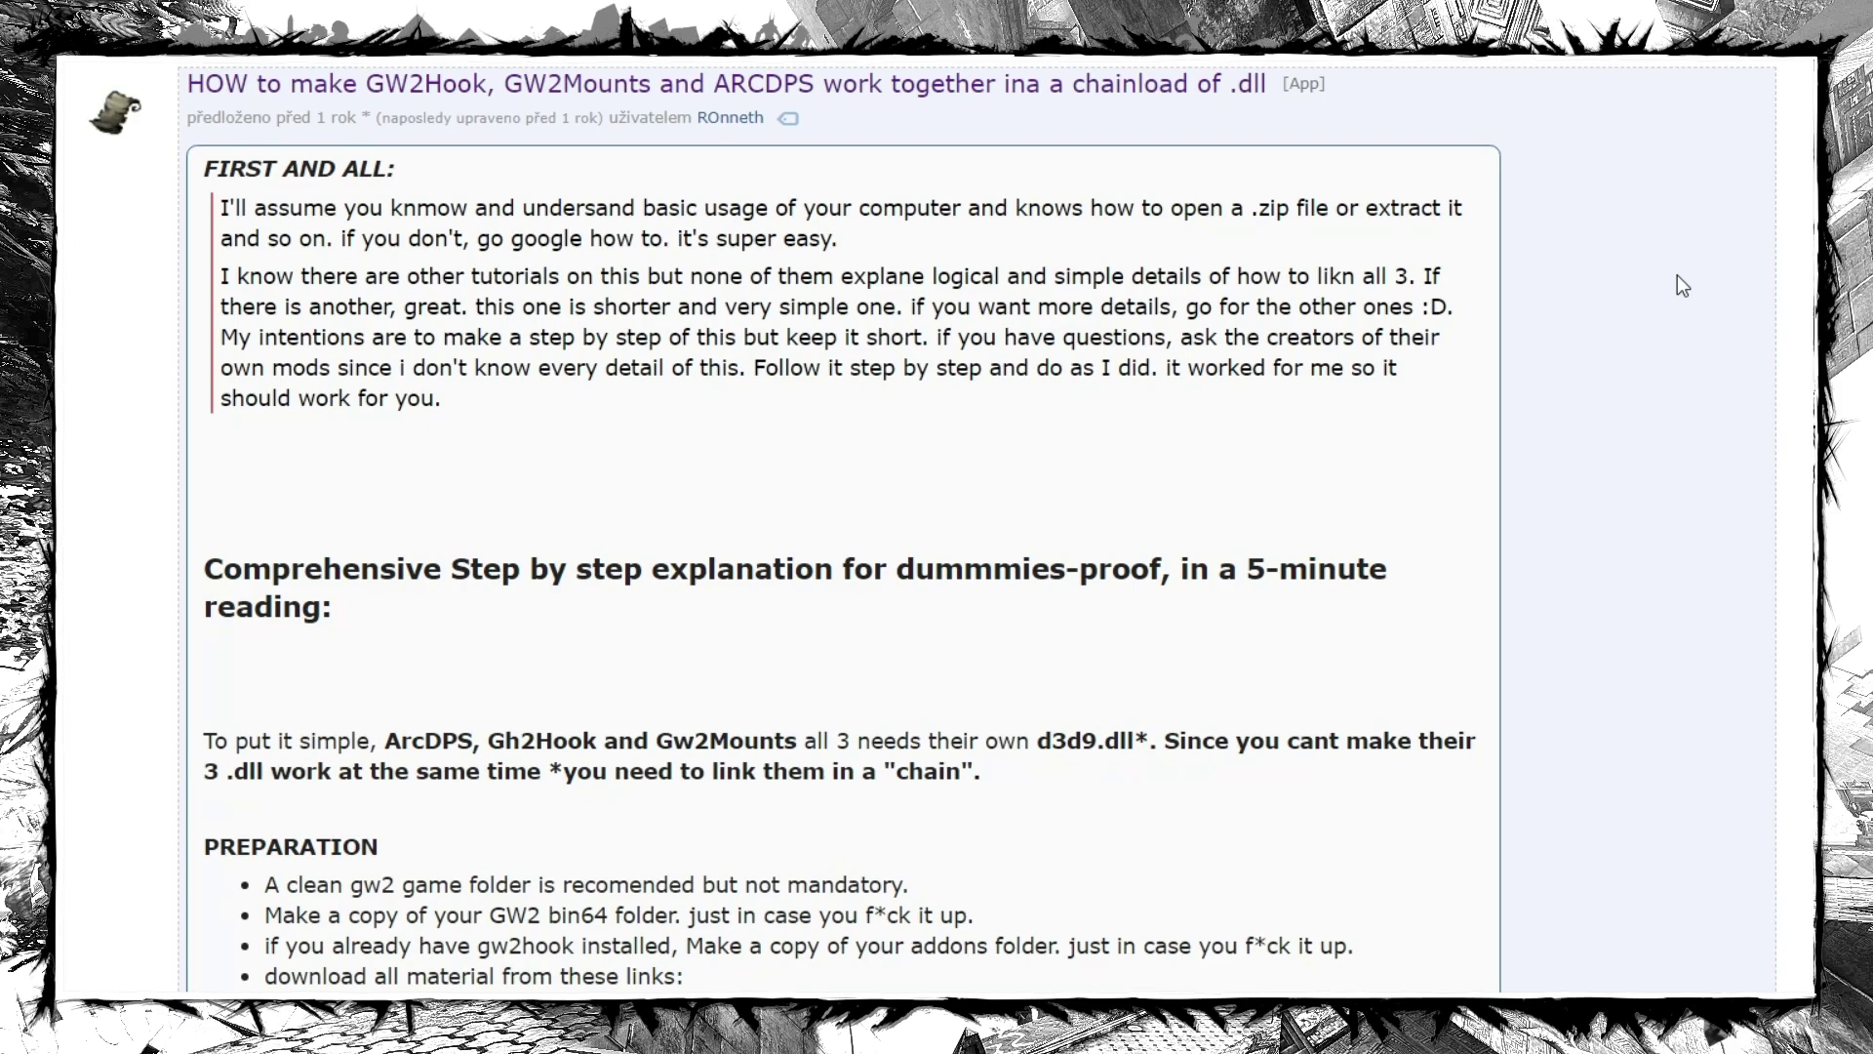
pyautogui.scroll(-2, 1645, 214)
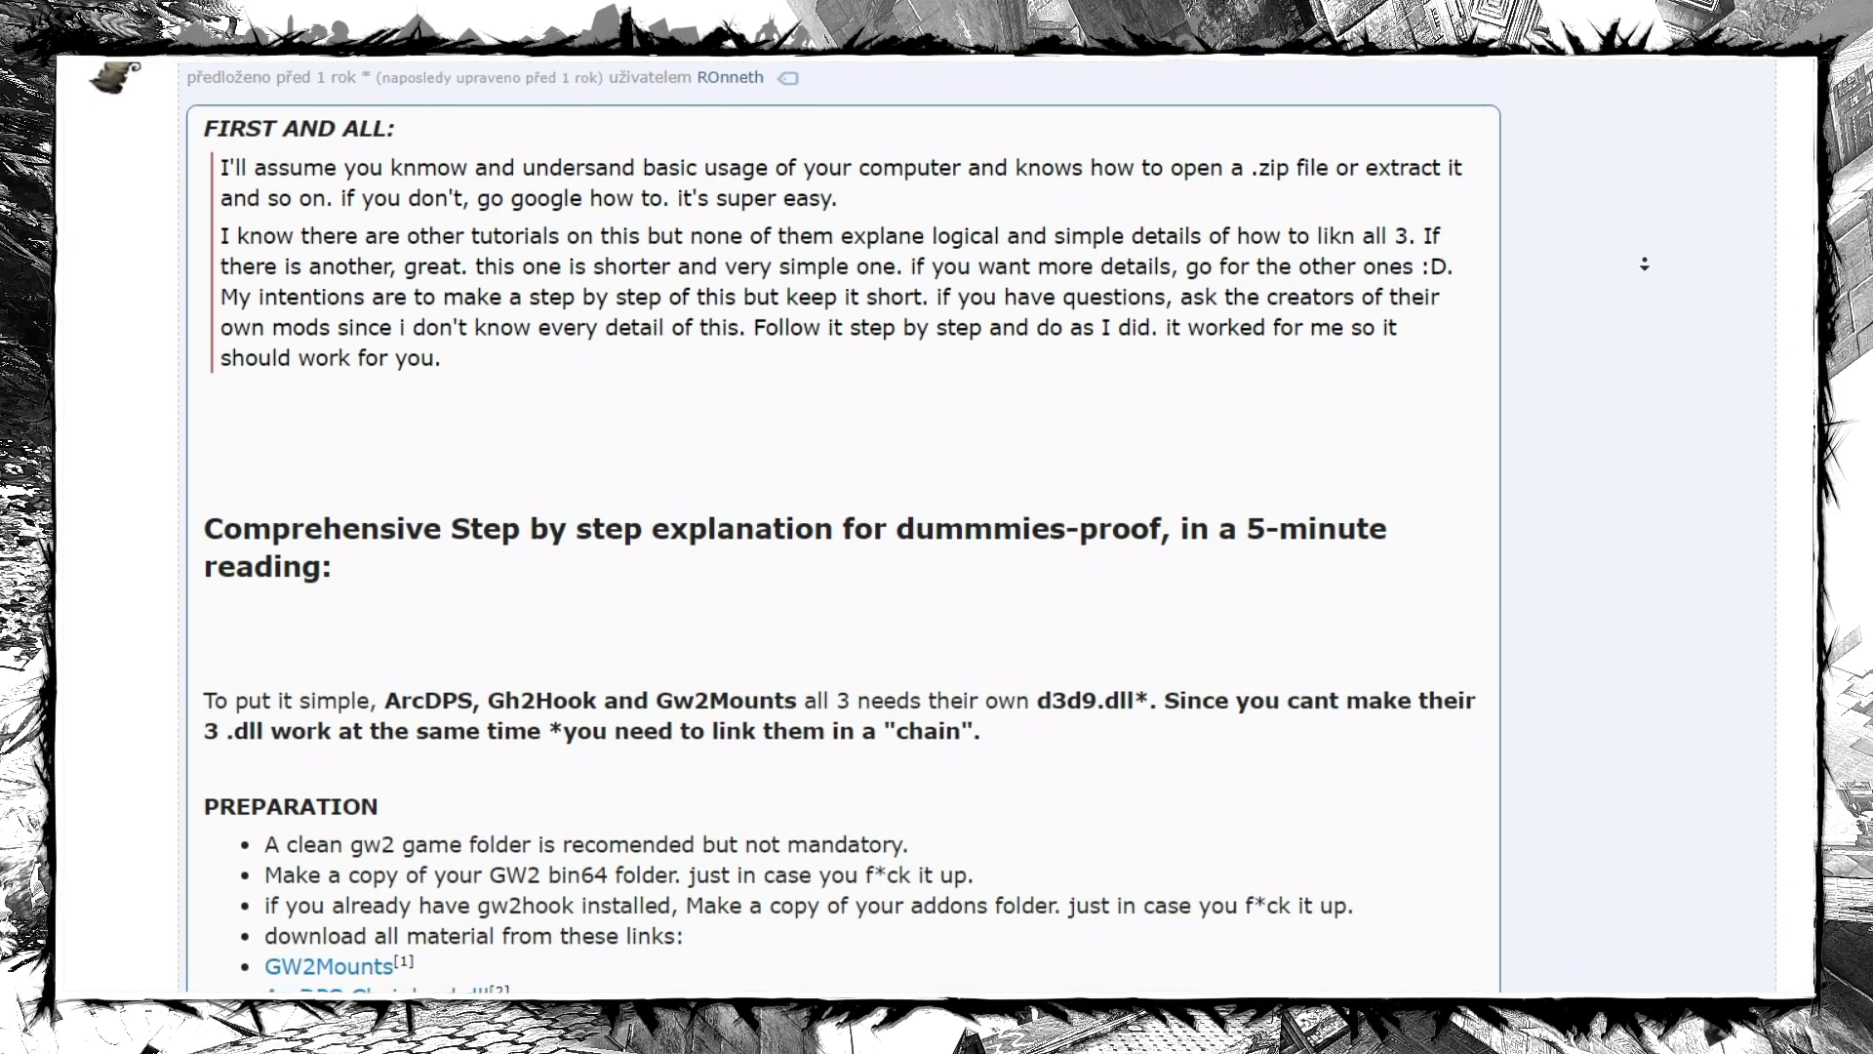
pyautogui.scroll(-3, 1645, 264)
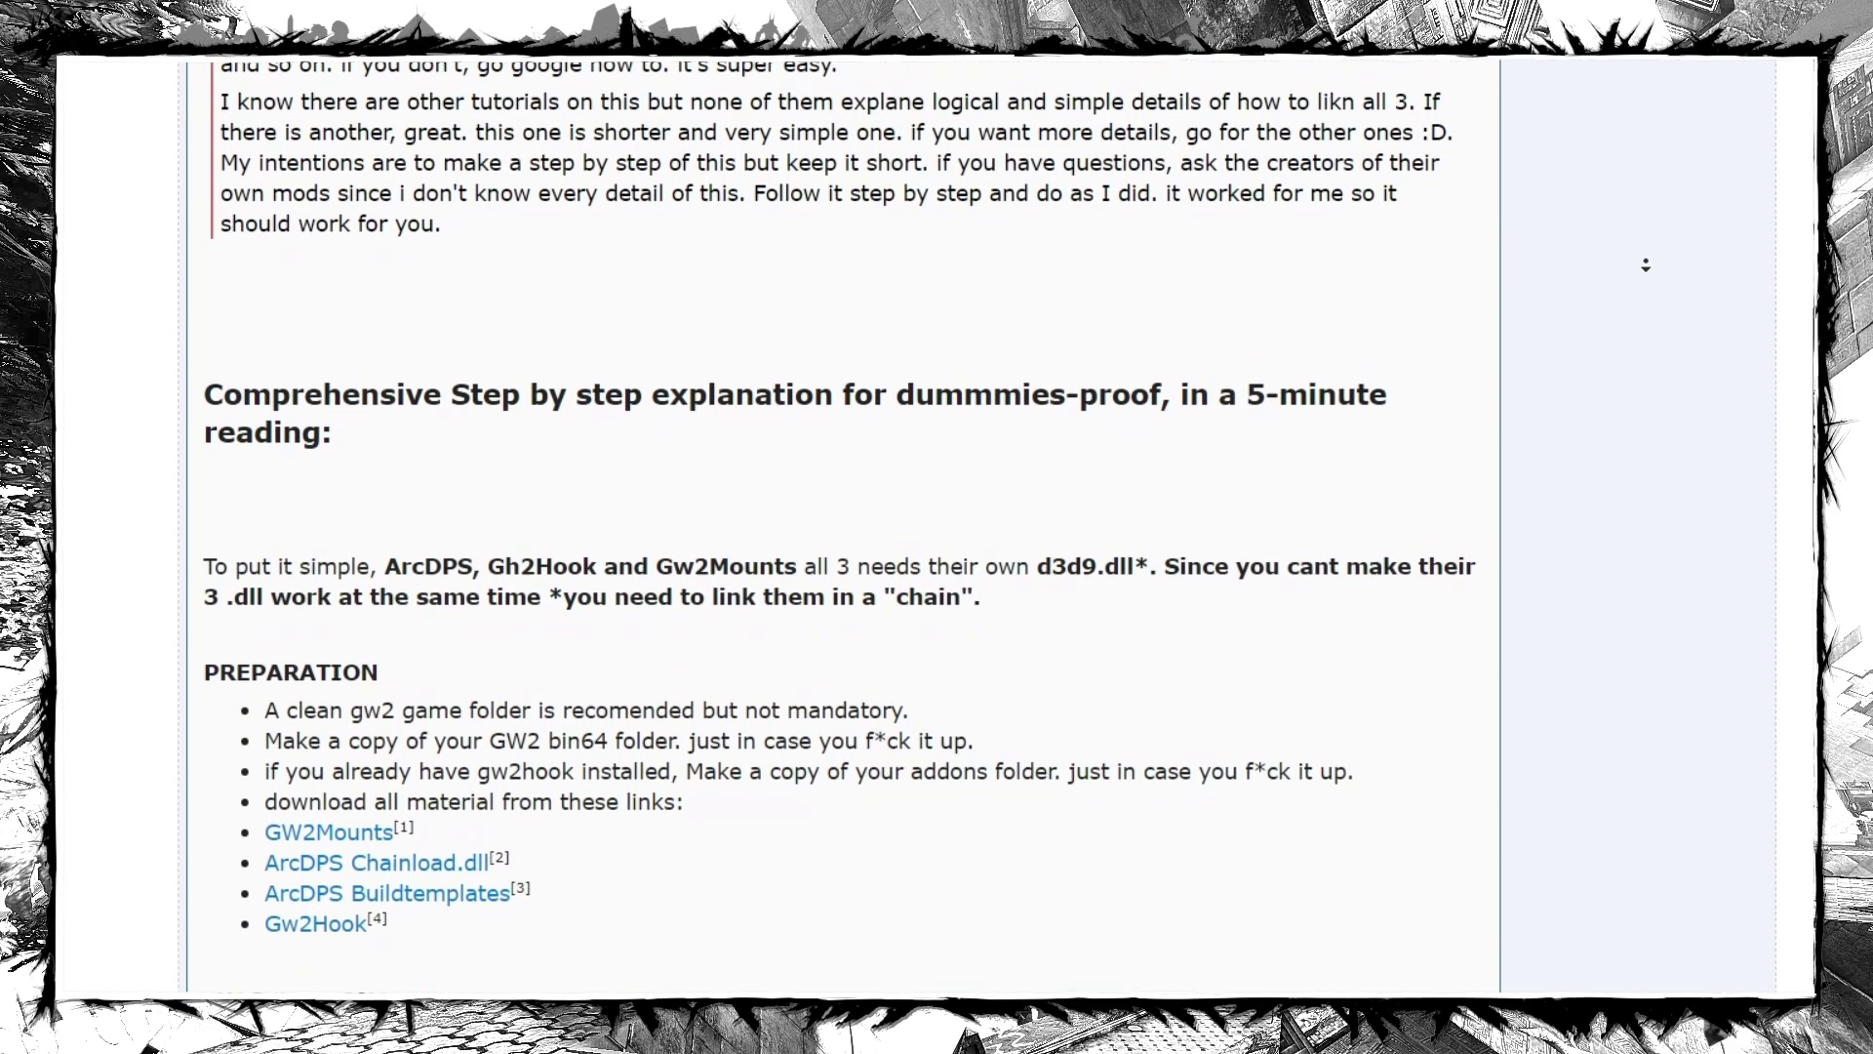
pyautogui.scroll(-3, 1646, 264)
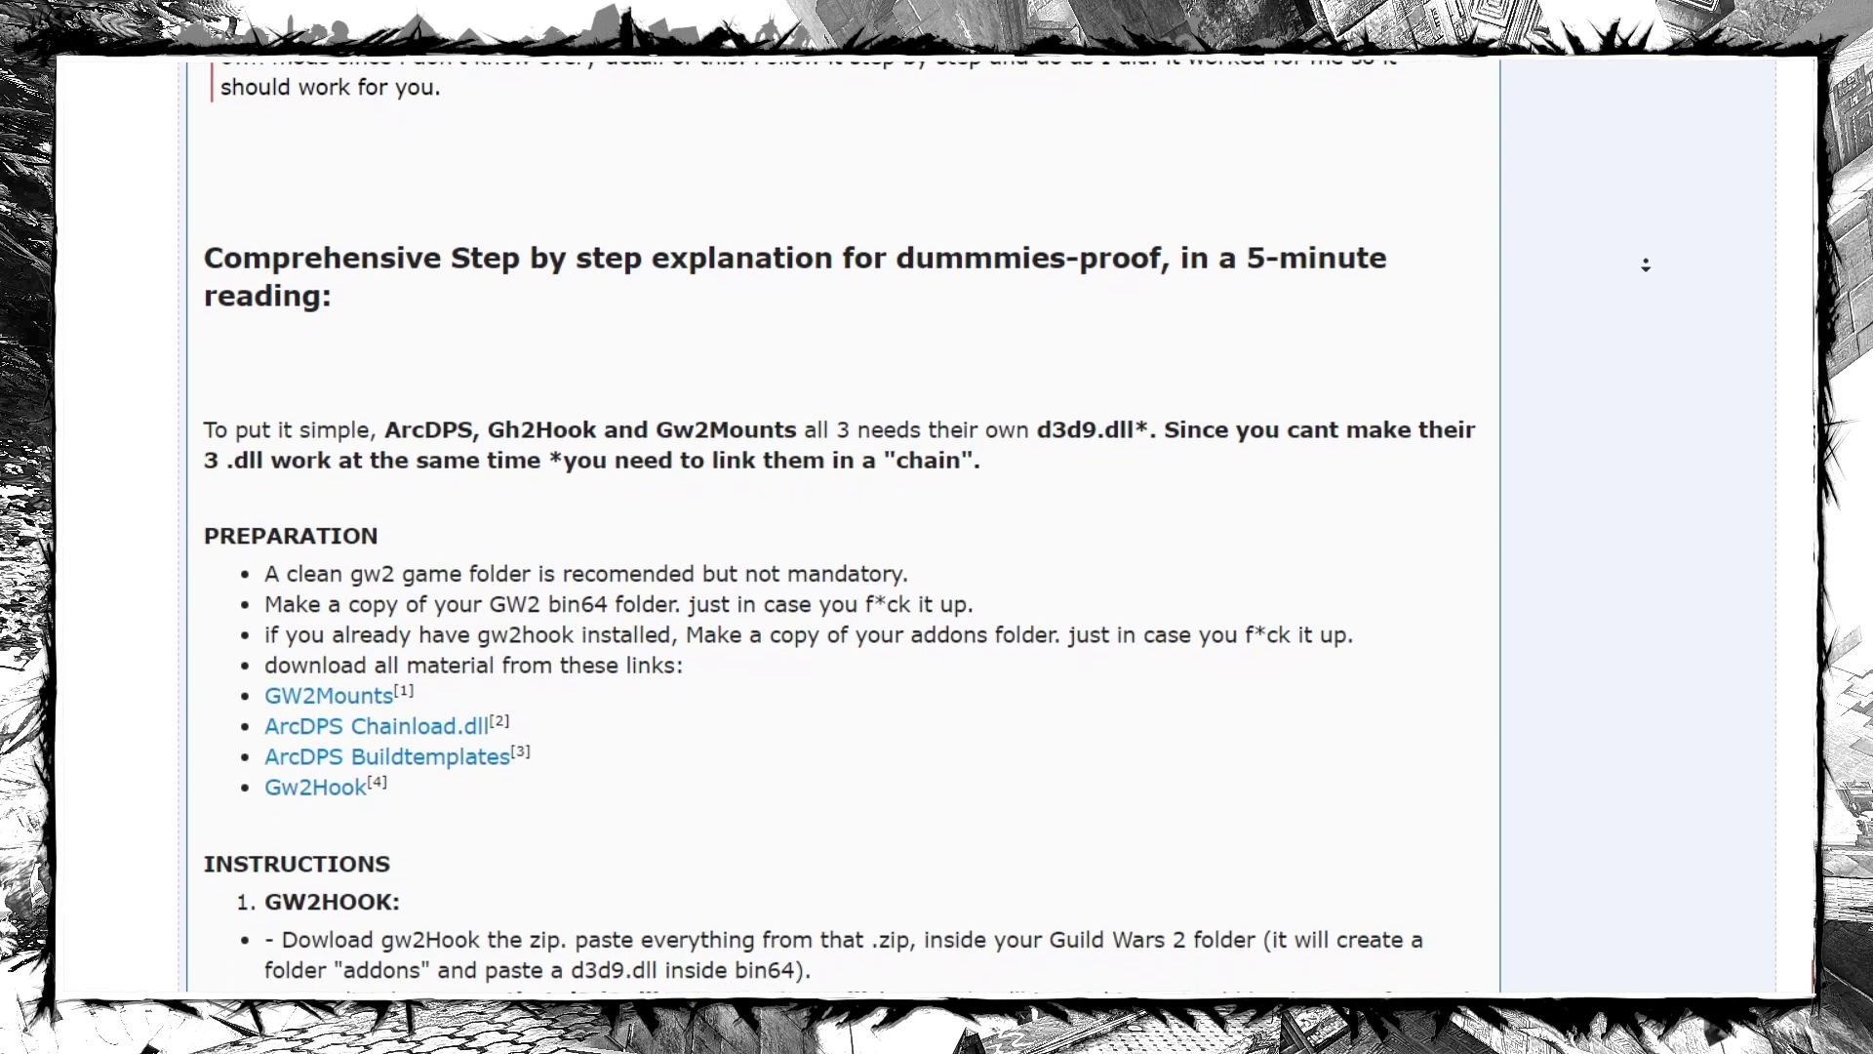
pyautogui.scroll(-3, 1646, 264)
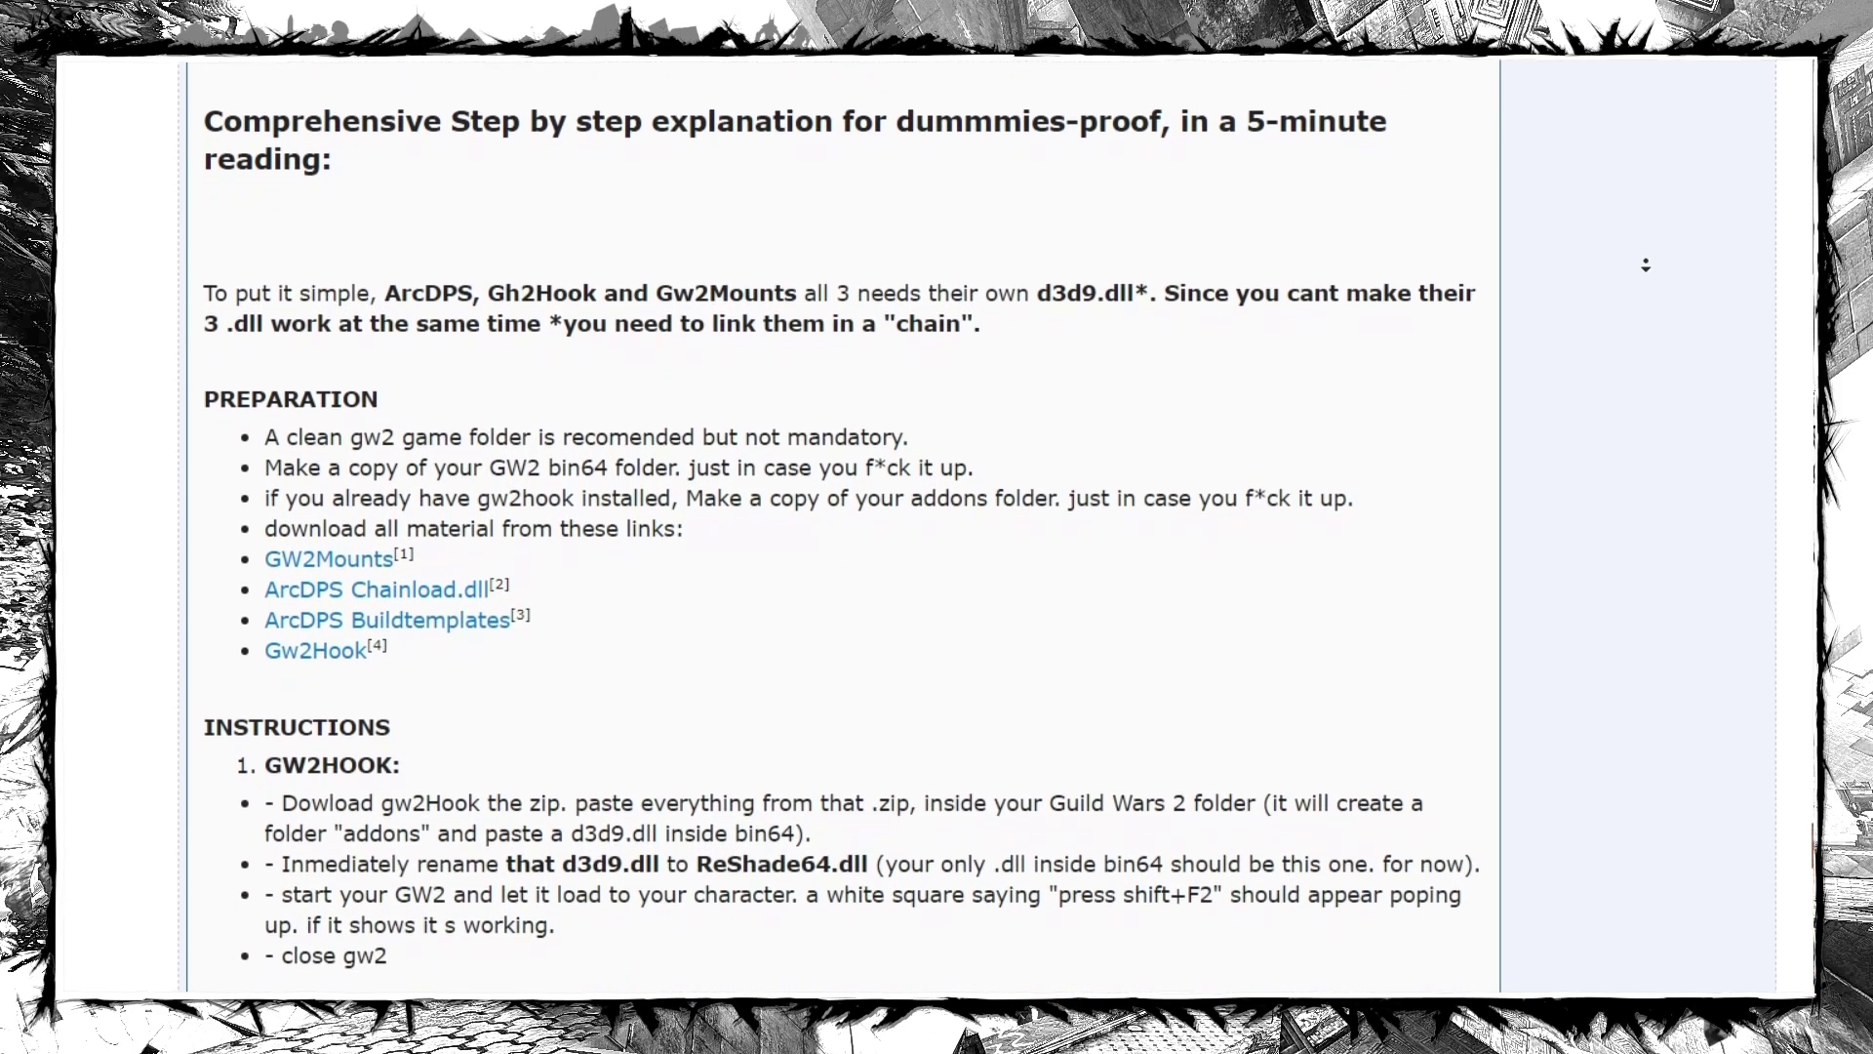
pyautogui.scroll(-3, 1646, 264)
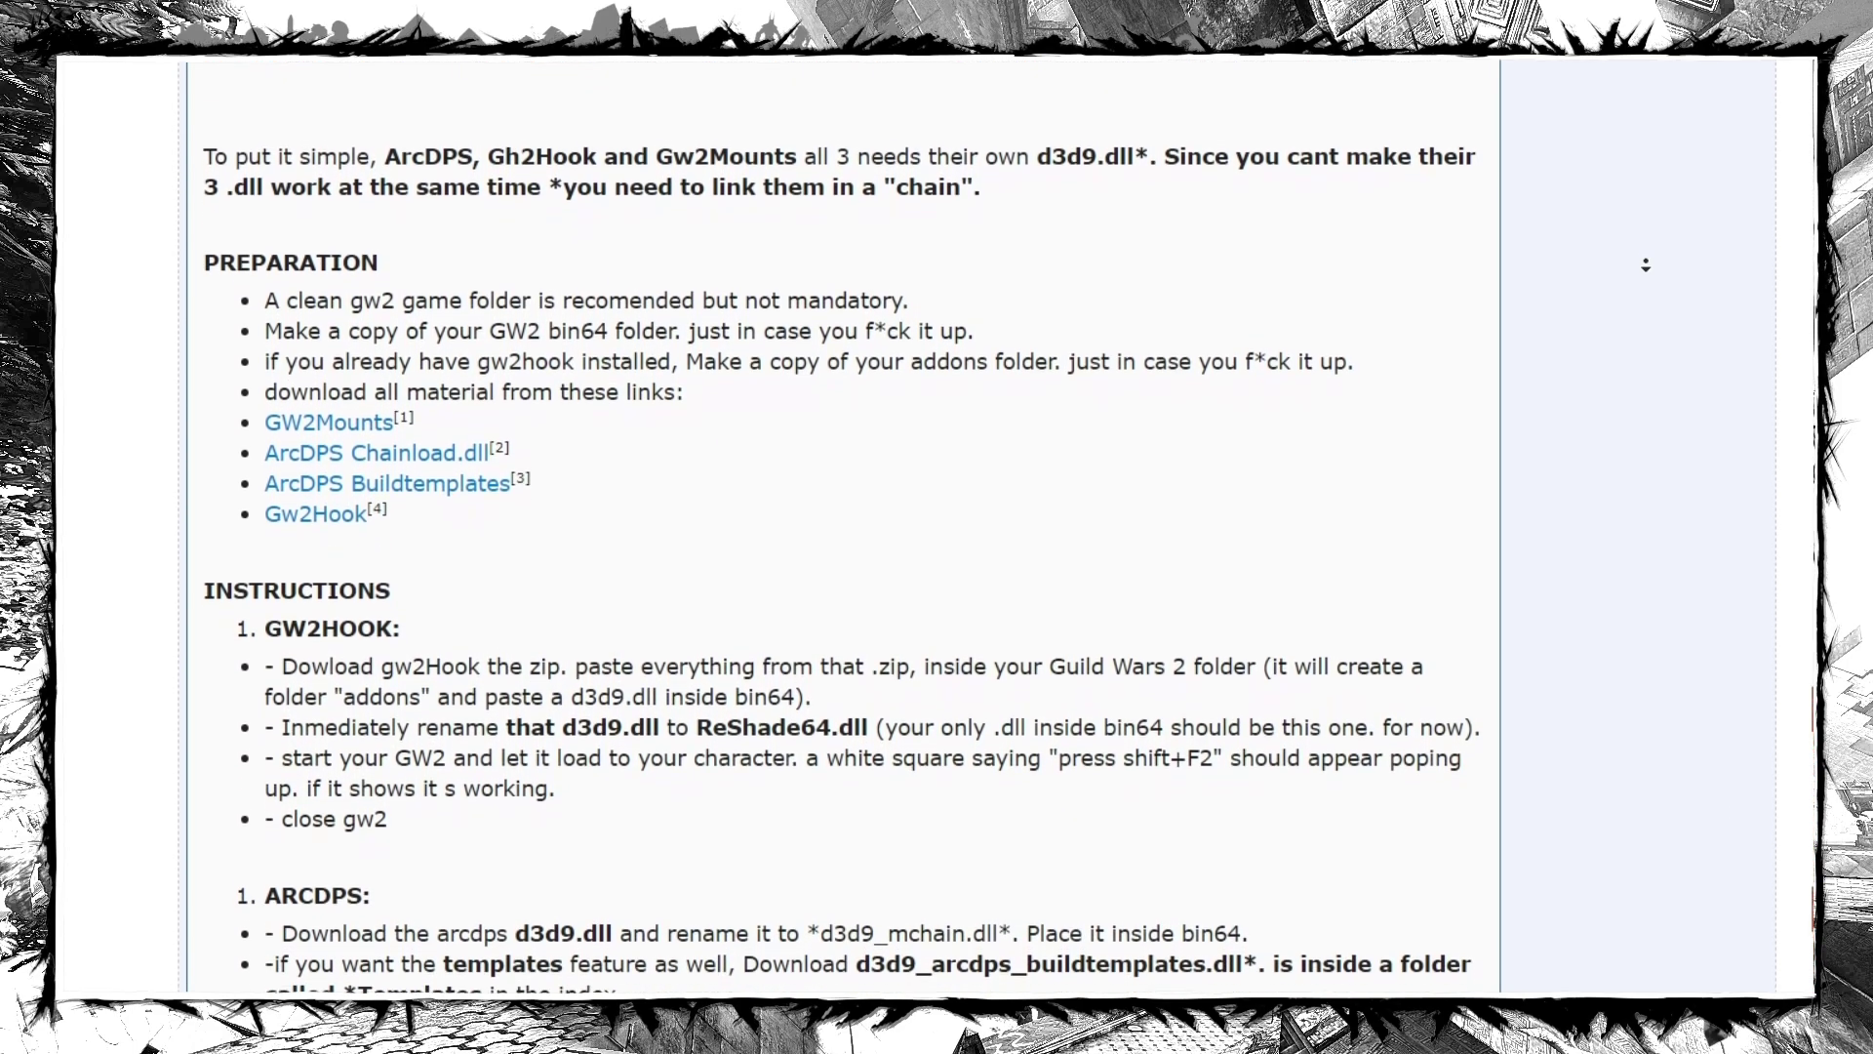
pyautogui.scroll(-3, 1646, 265)
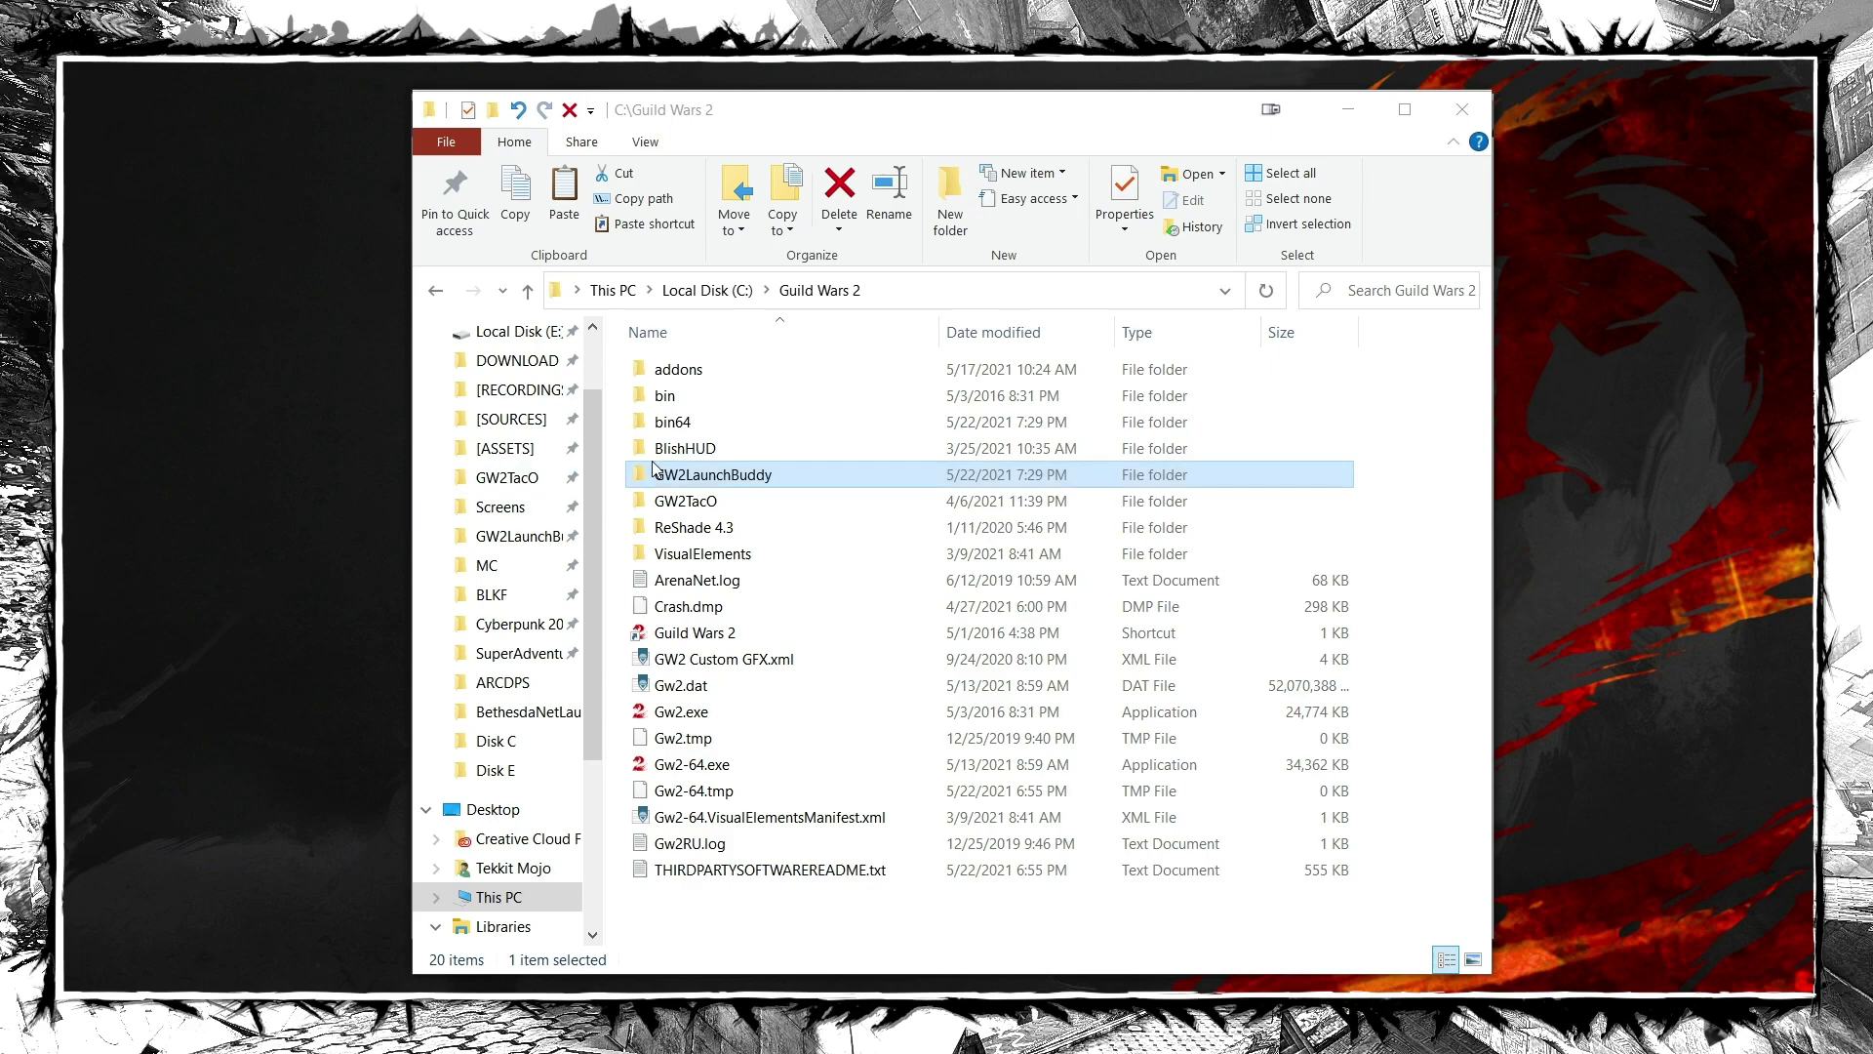
# Inspect the contents of the ARCDPS, GW2HOOK and GW2RADIAL folders inside the GW2LaunchBuddy folder
pyautogui.doubleClick(690, 475)
pyautogui.doubleClick(740, 367)
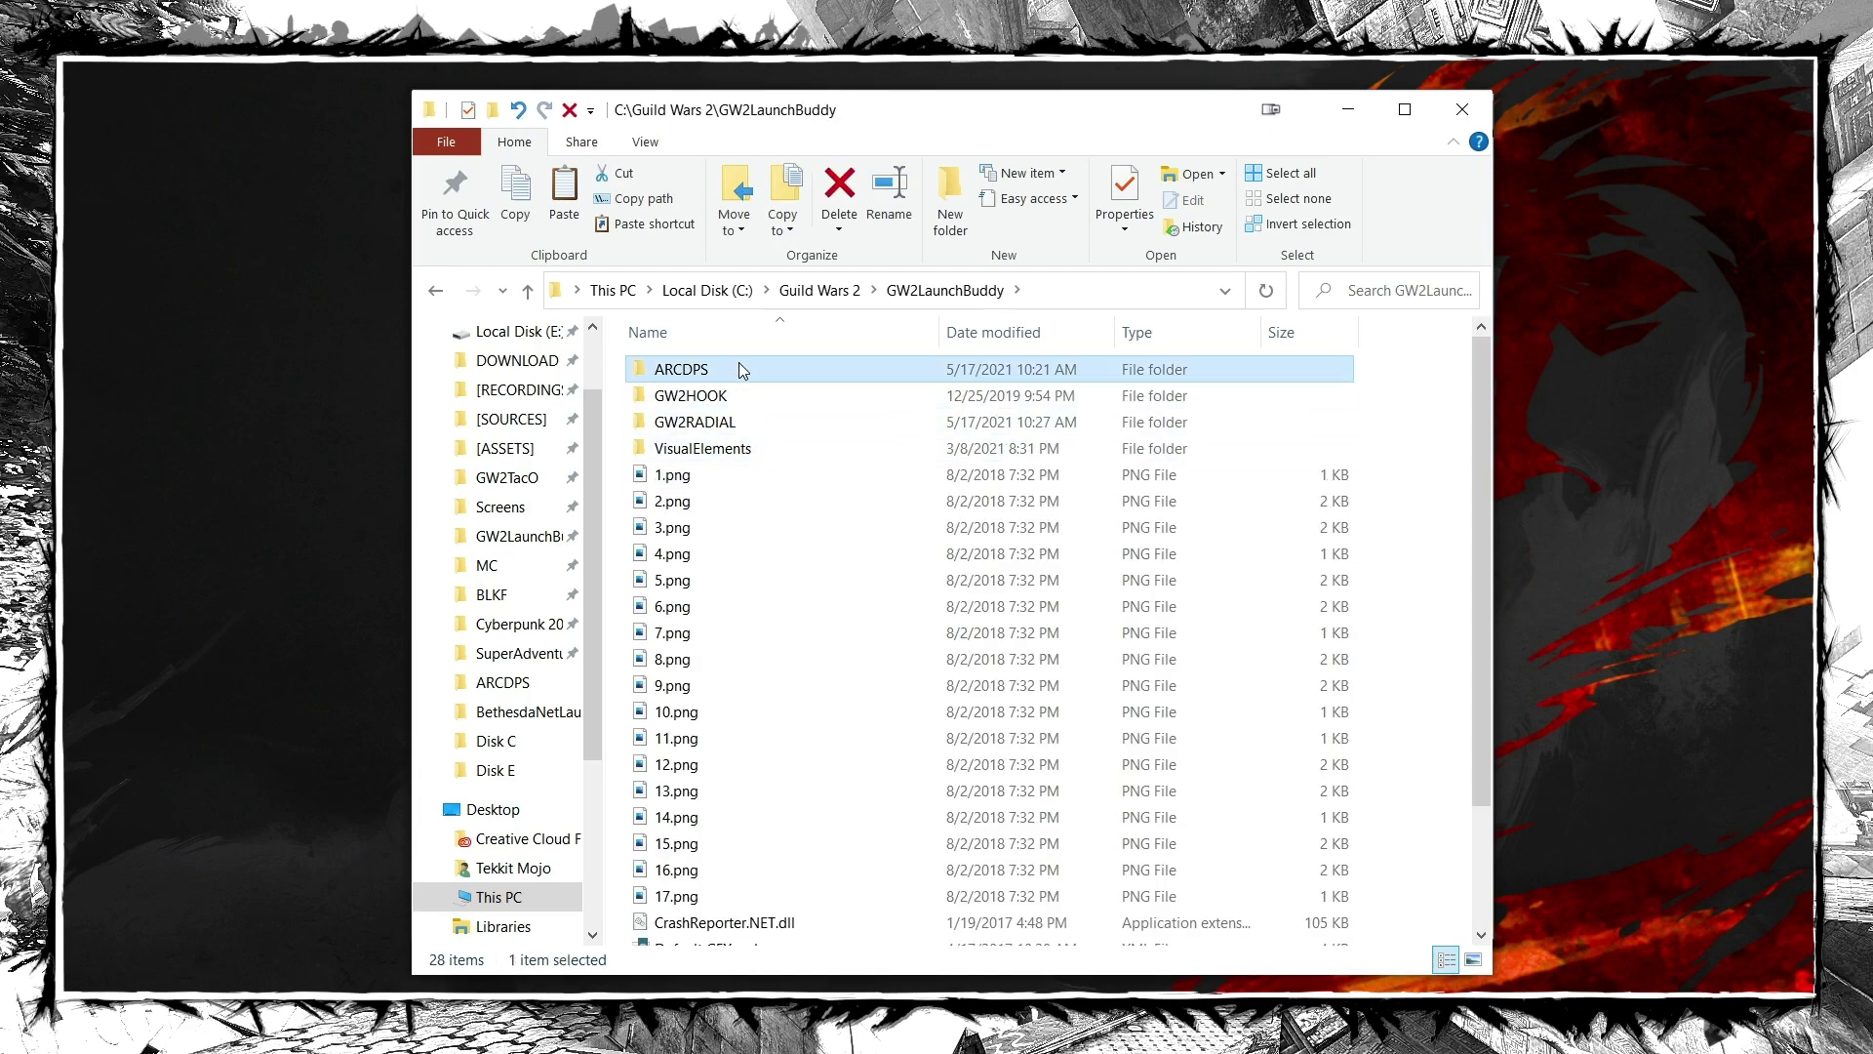
pyautogui.click(526, 290)
pyautogui.click(722, 400)
pyautogui.doubleClick(722, 400)
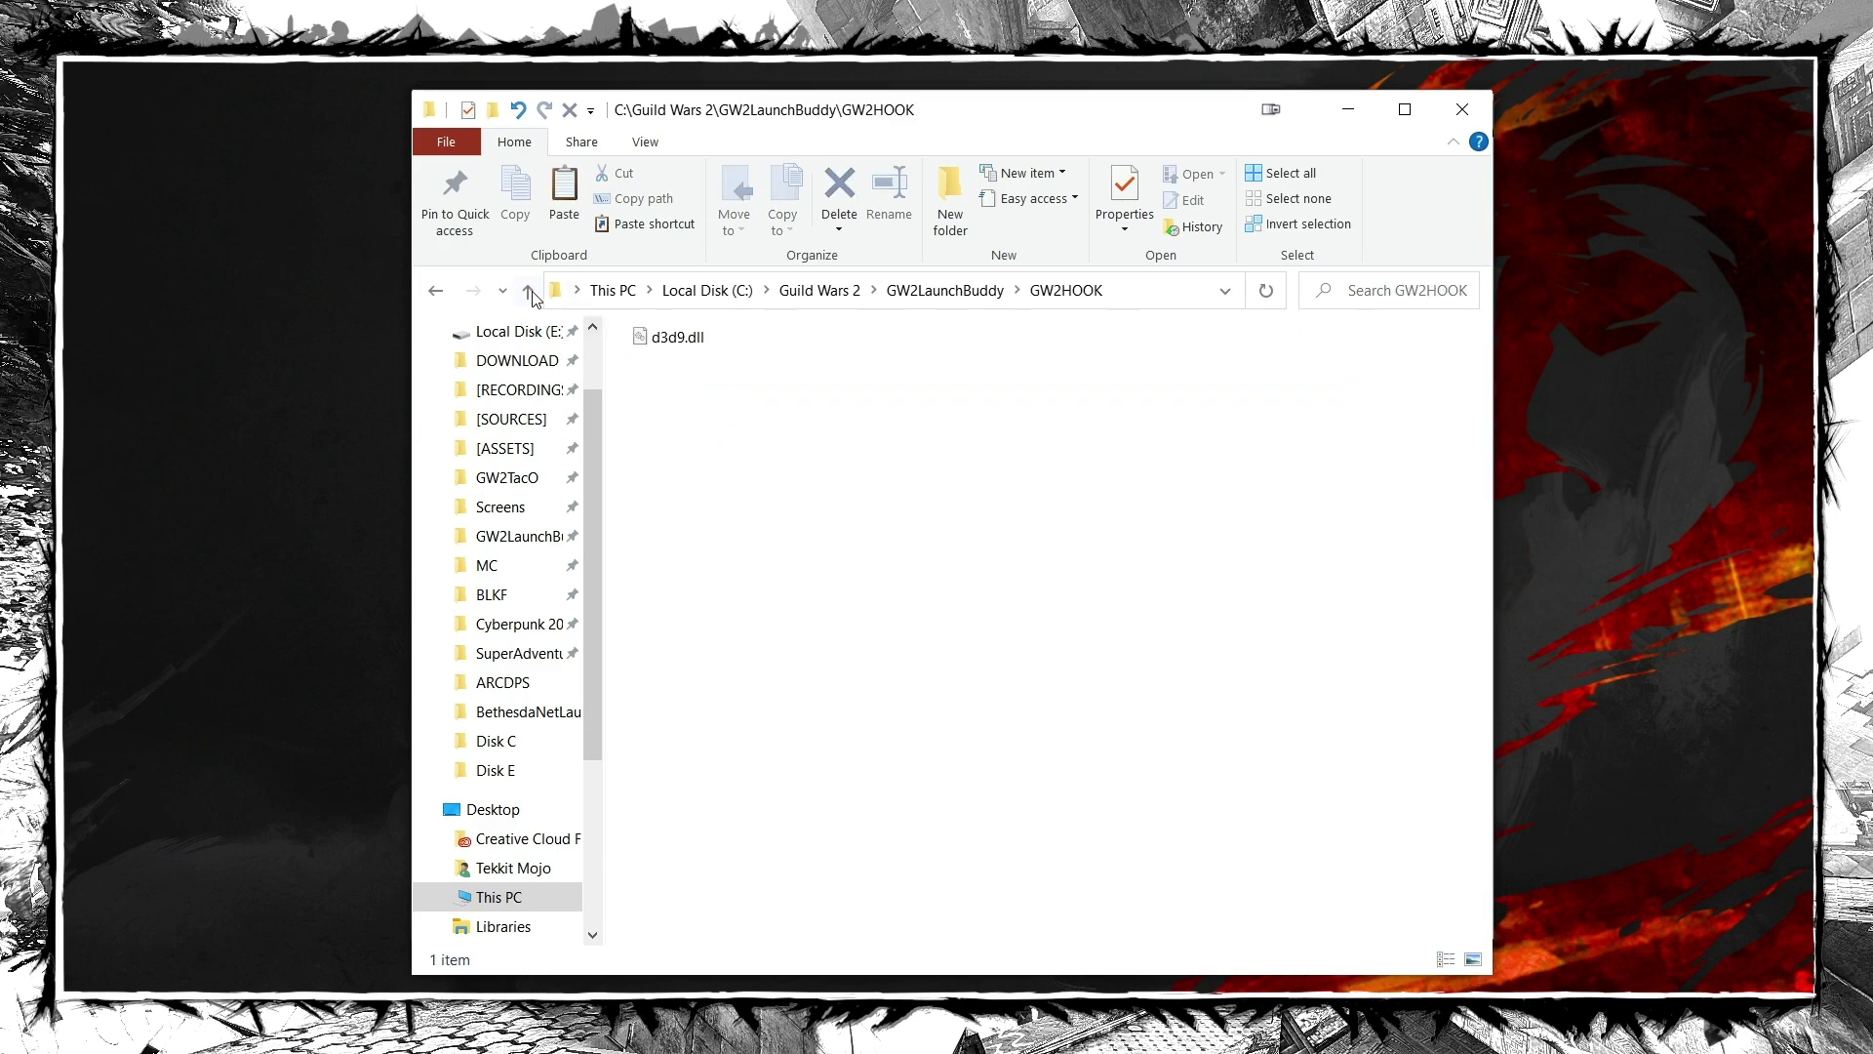
pyautogui.click(526, 289)
pyautogui.click(697, 423)
pyautogui.doubleClick(701, 431)
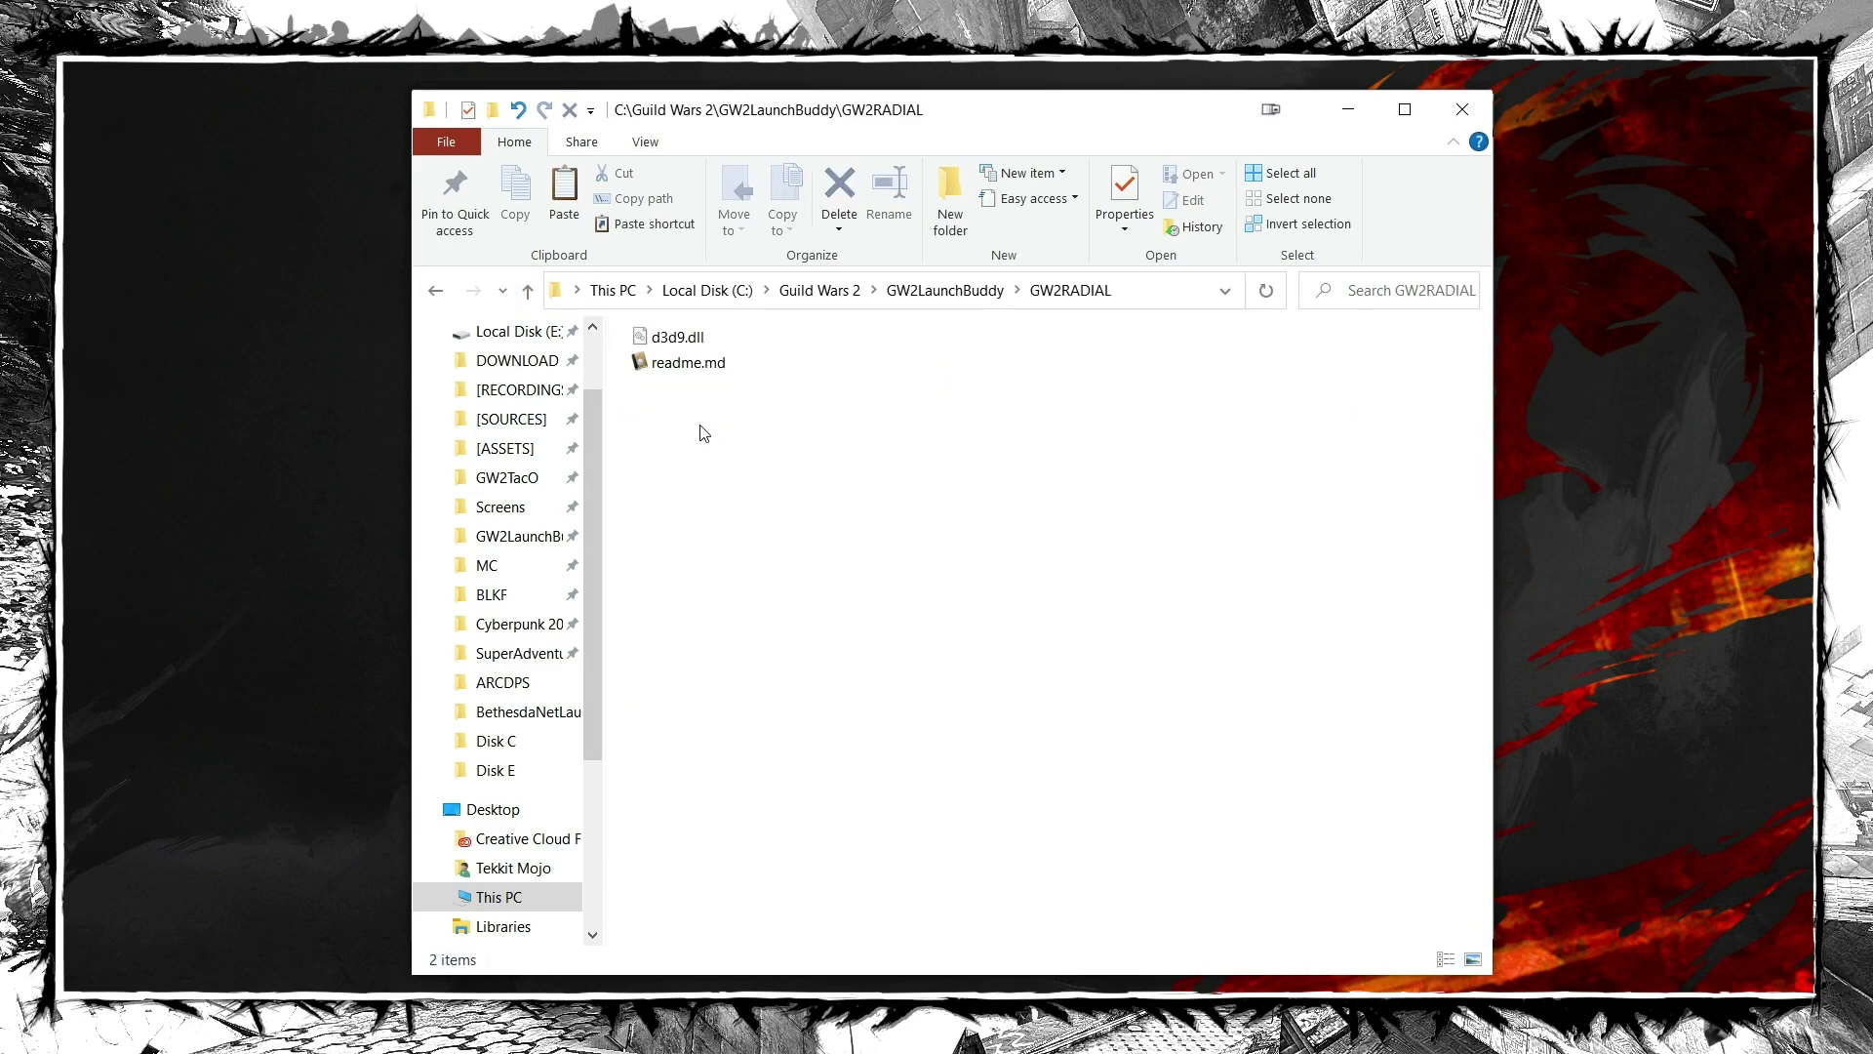
# Switch to Gw2 Launchbuddy and review the TacO and BlishHUD options for ACC 01 H, the account overview and the add-on setup page
pyautogui.hotkey('alt', 'Tab')
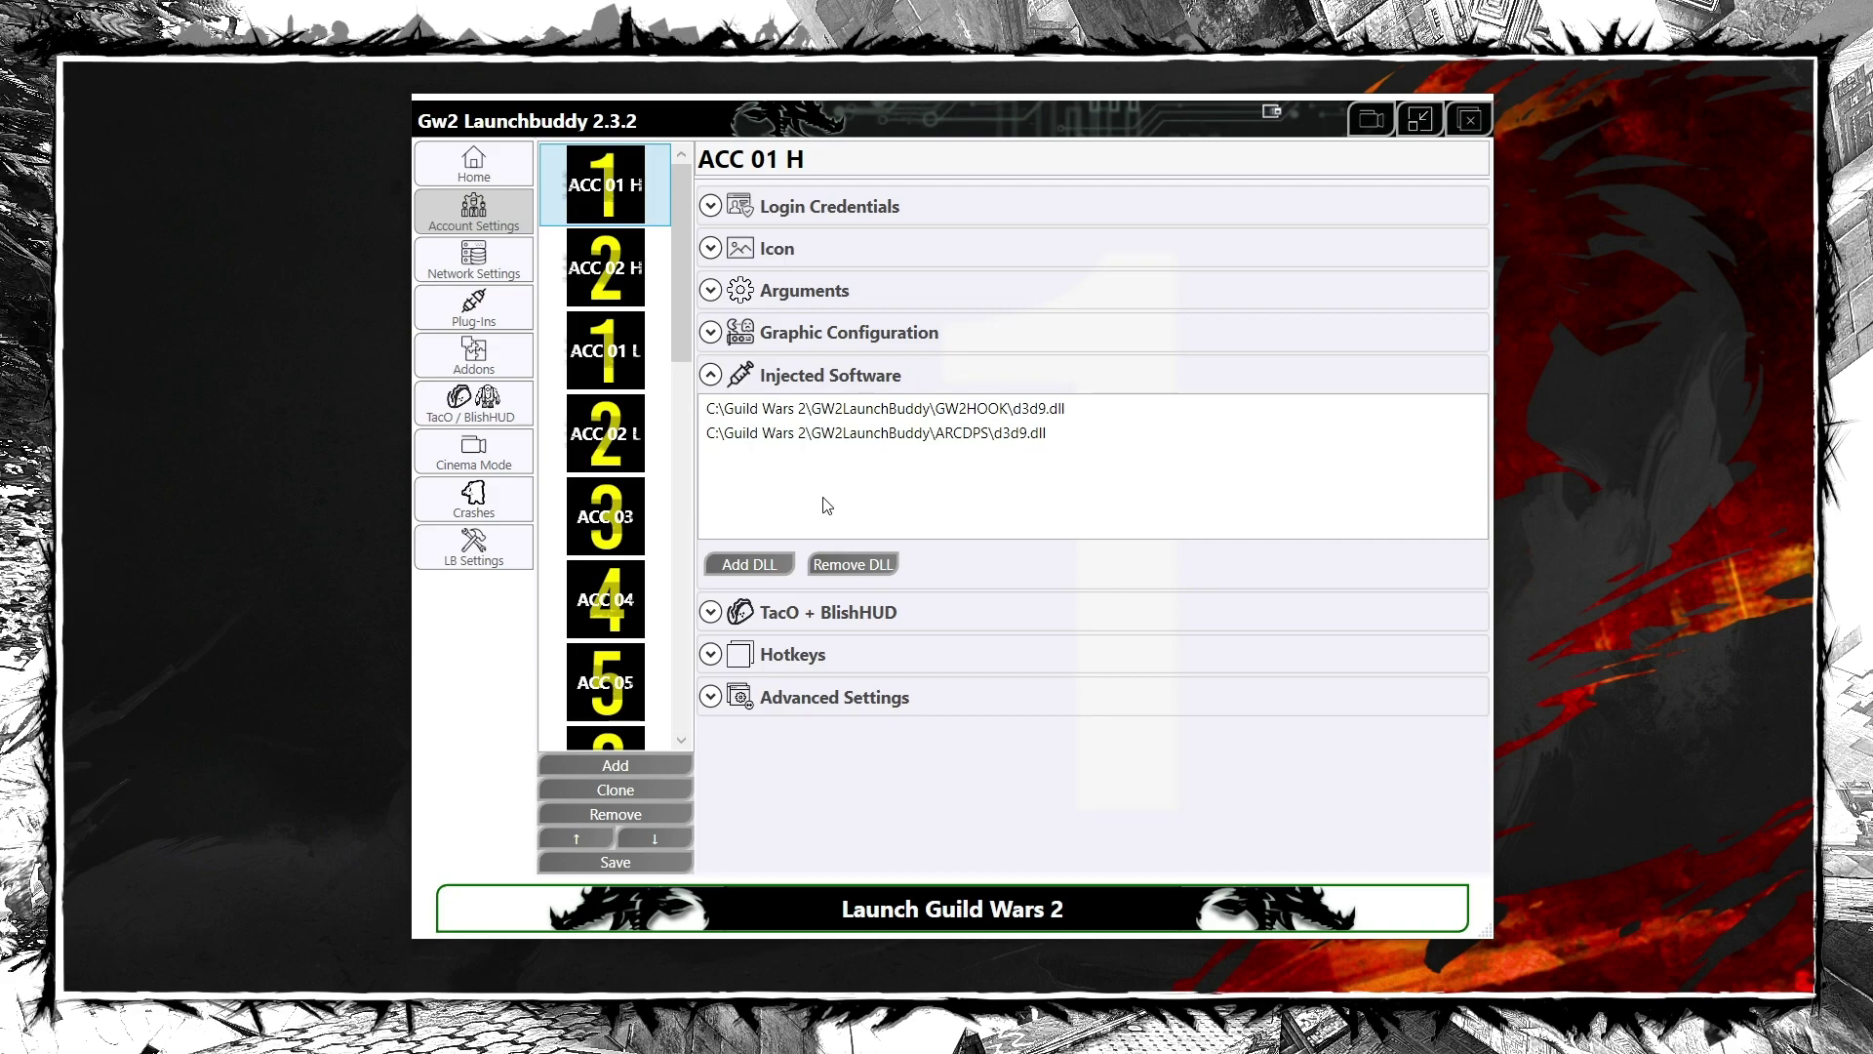
pyautogui.click(809, 612)
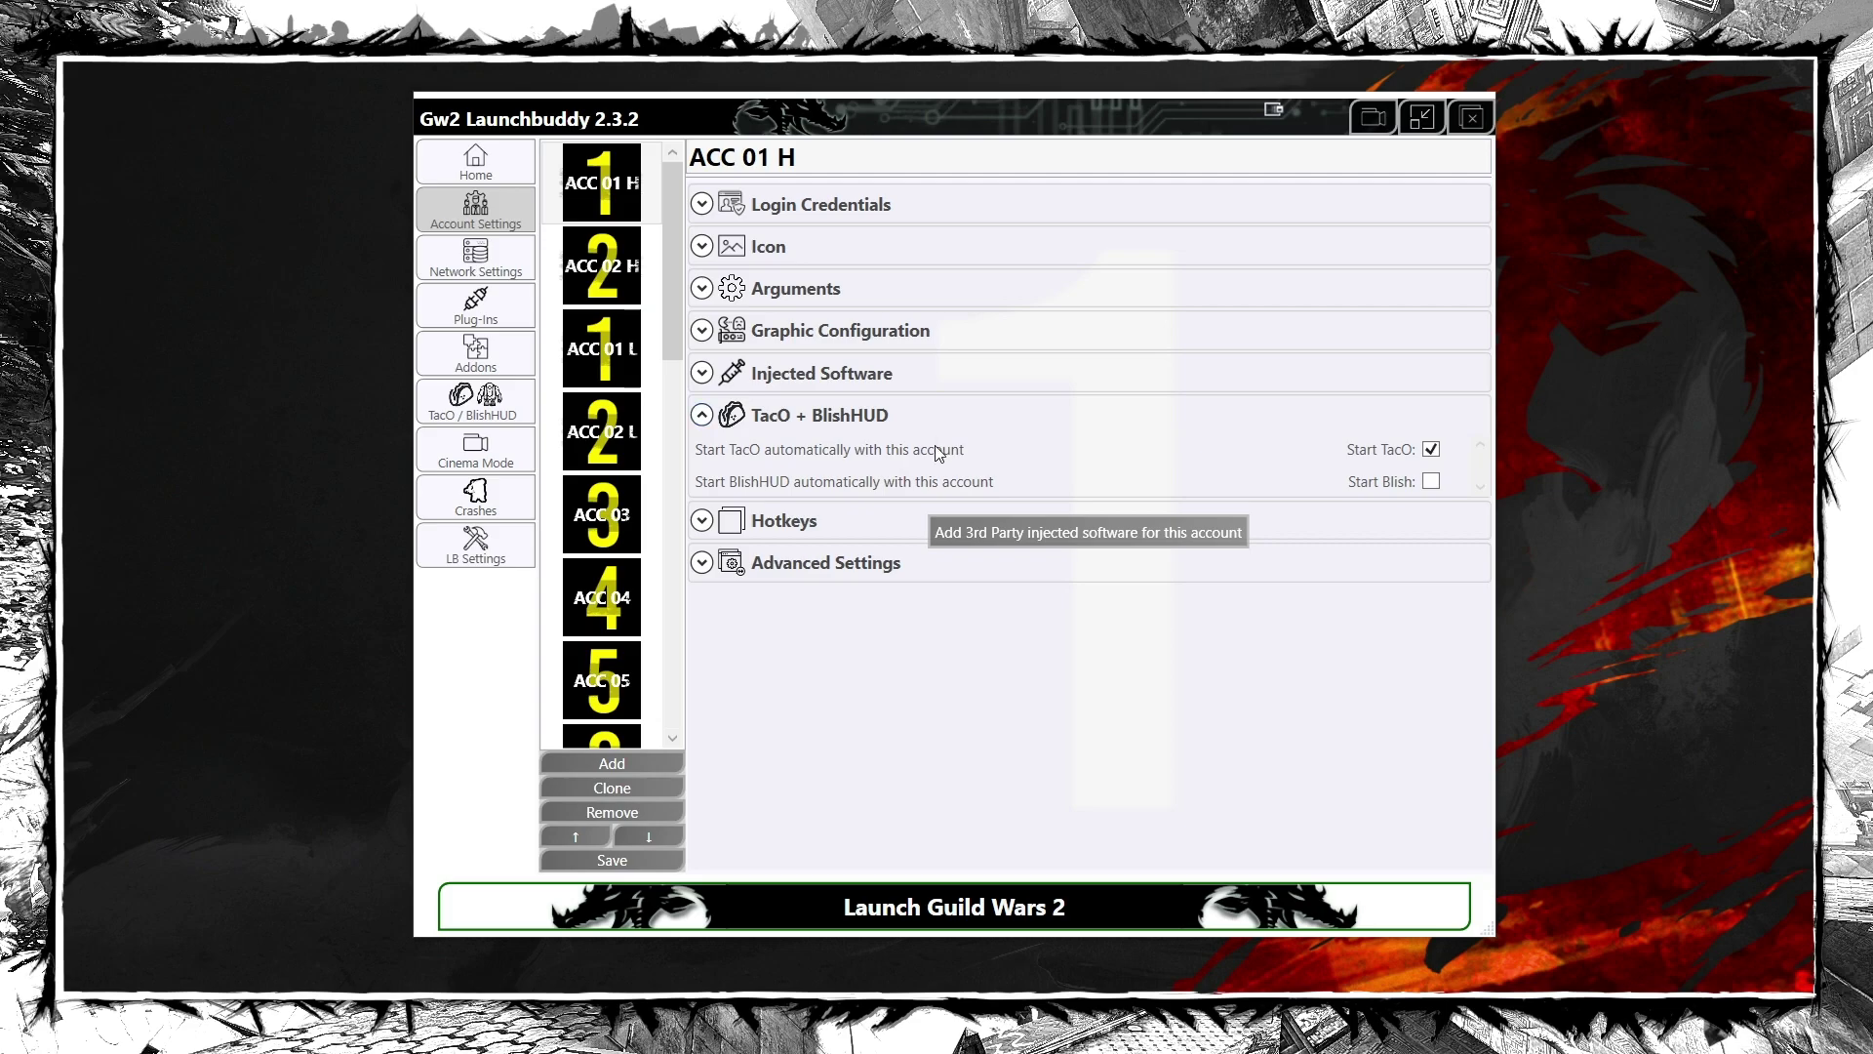
pyautogui.click(512, 168)
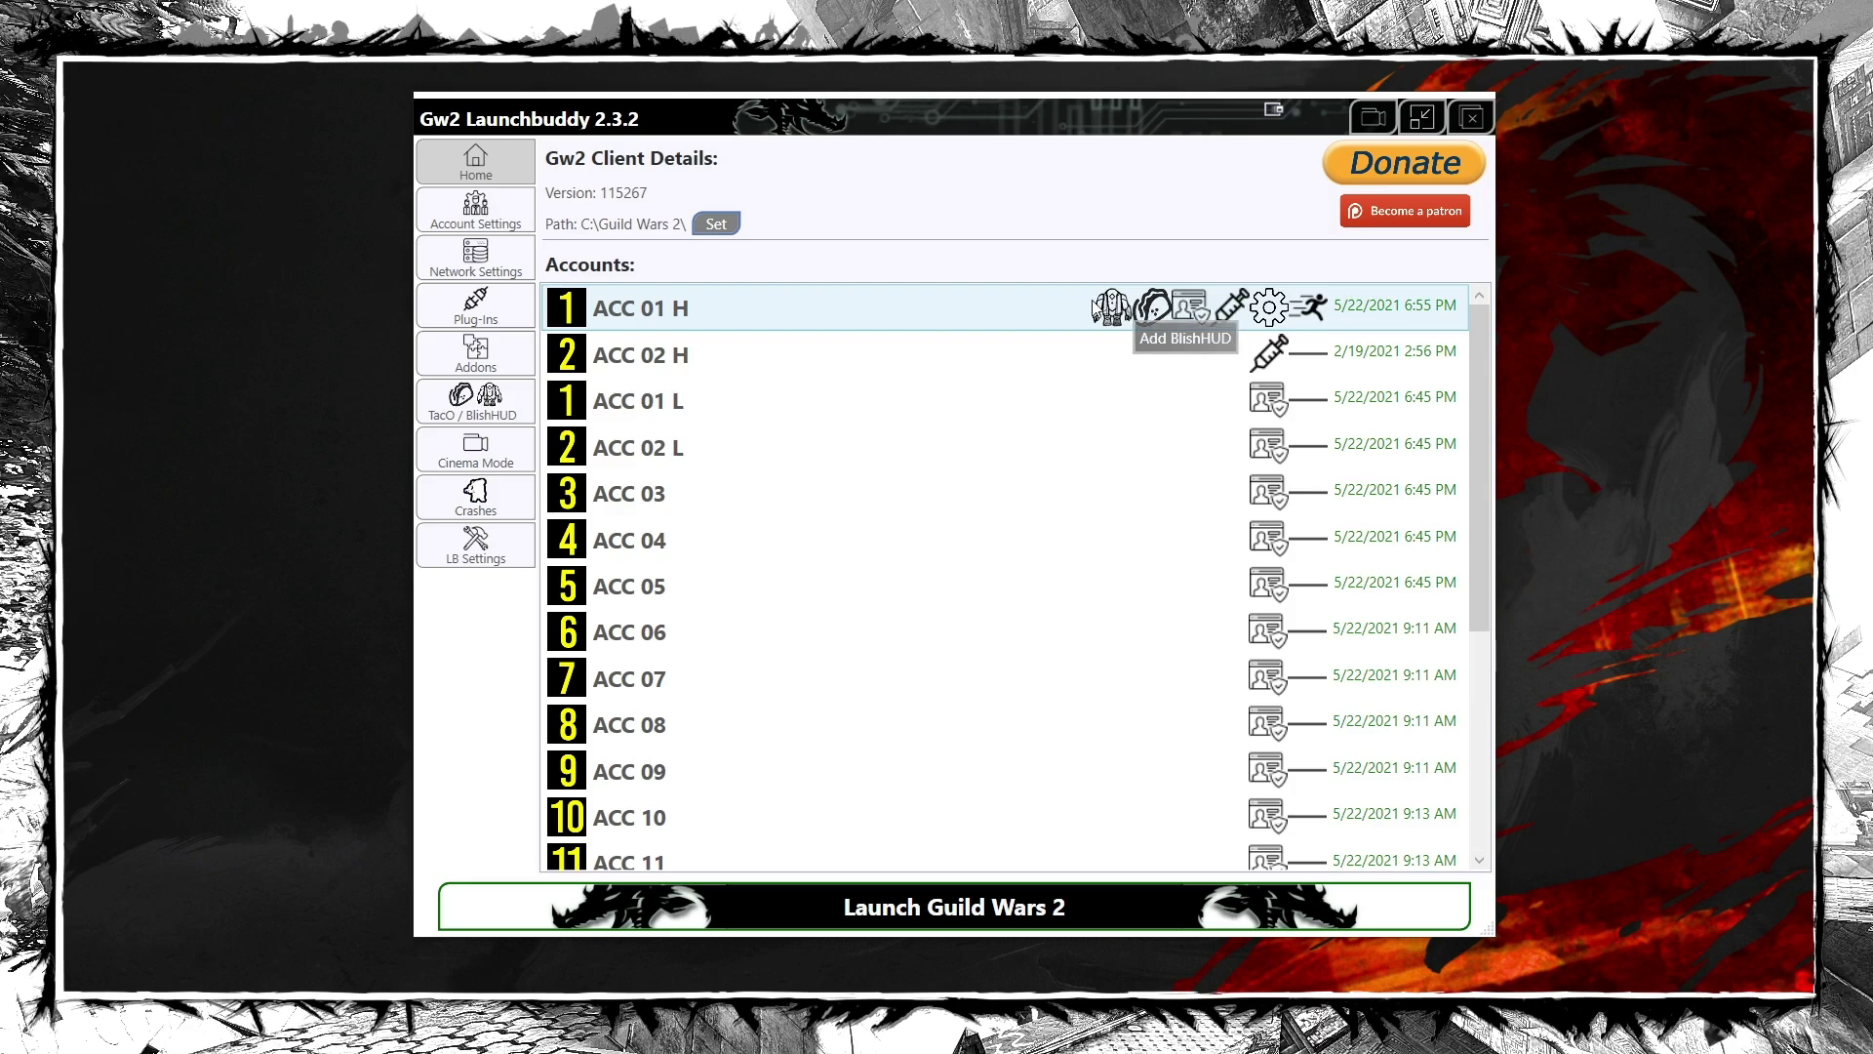
pyautogui.click(511, 416)
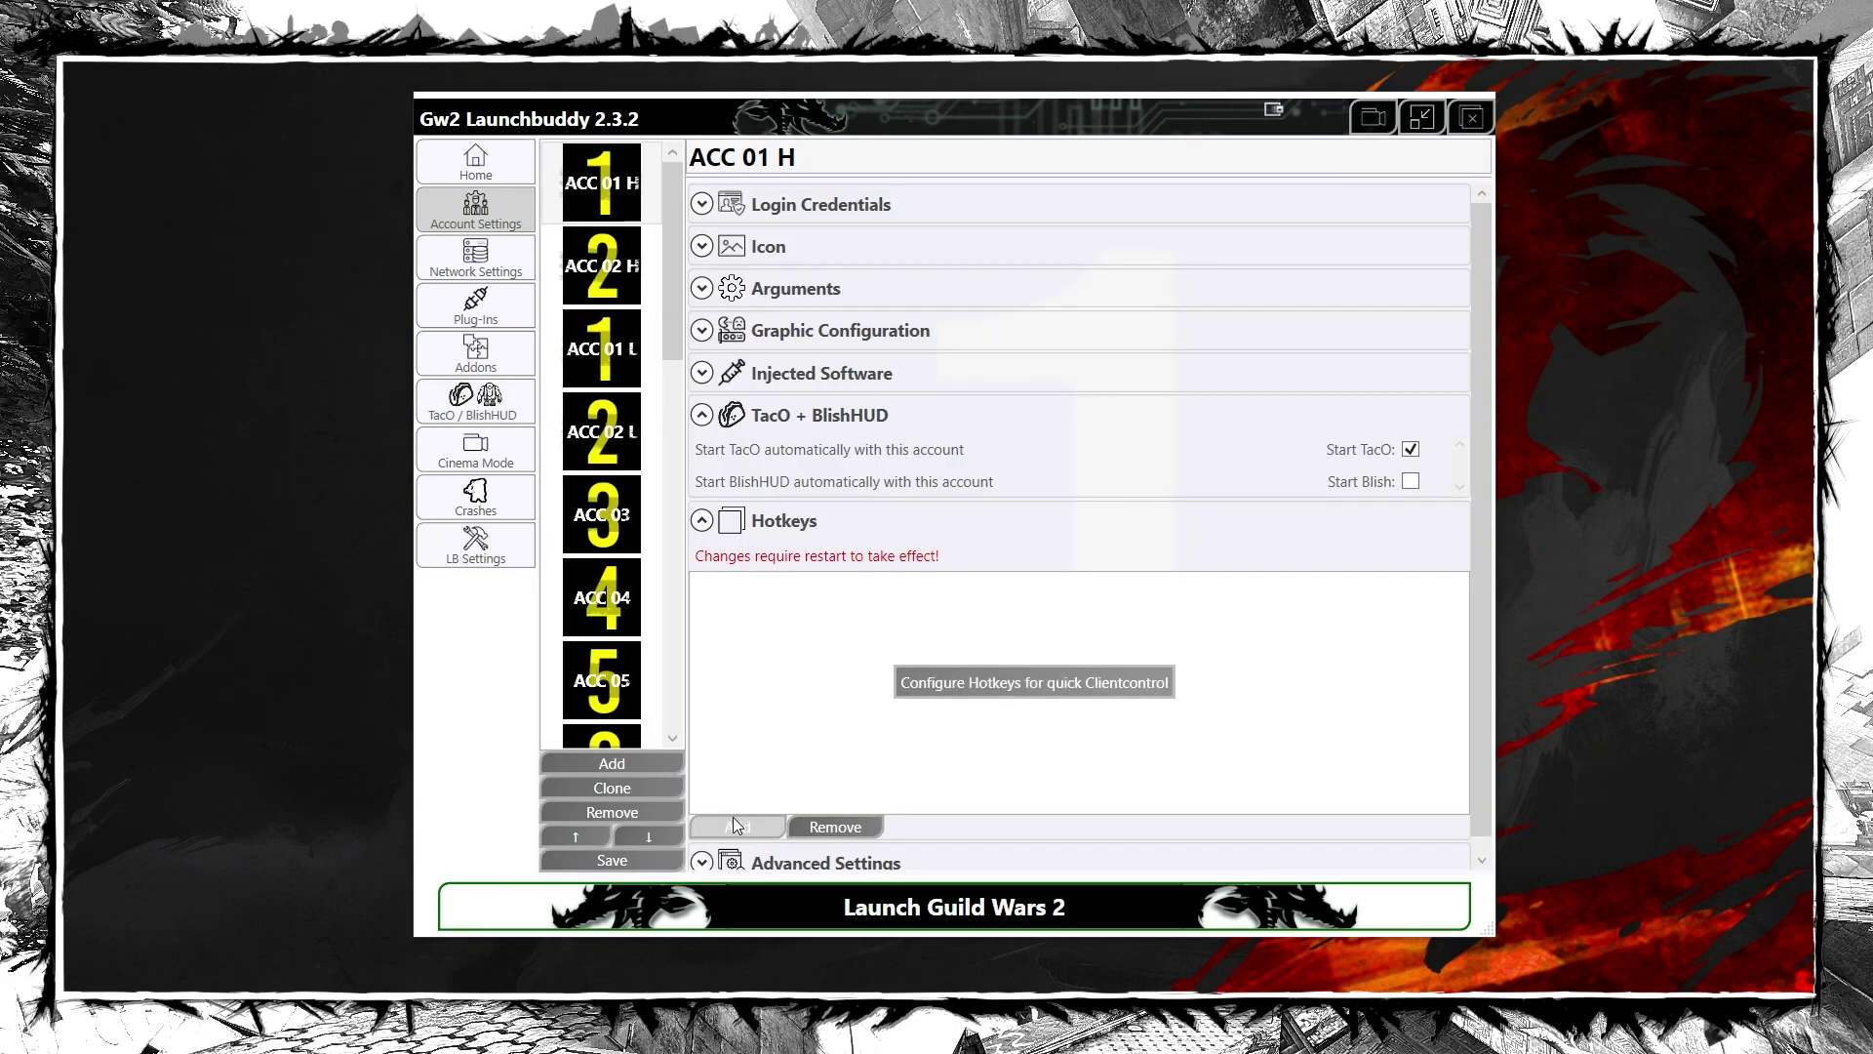
# Add a hotkey to ACC 01 H with the Focus action and assign it the key 1
pyautogui.click(734, 819)
pyautogui.click(930, 590)
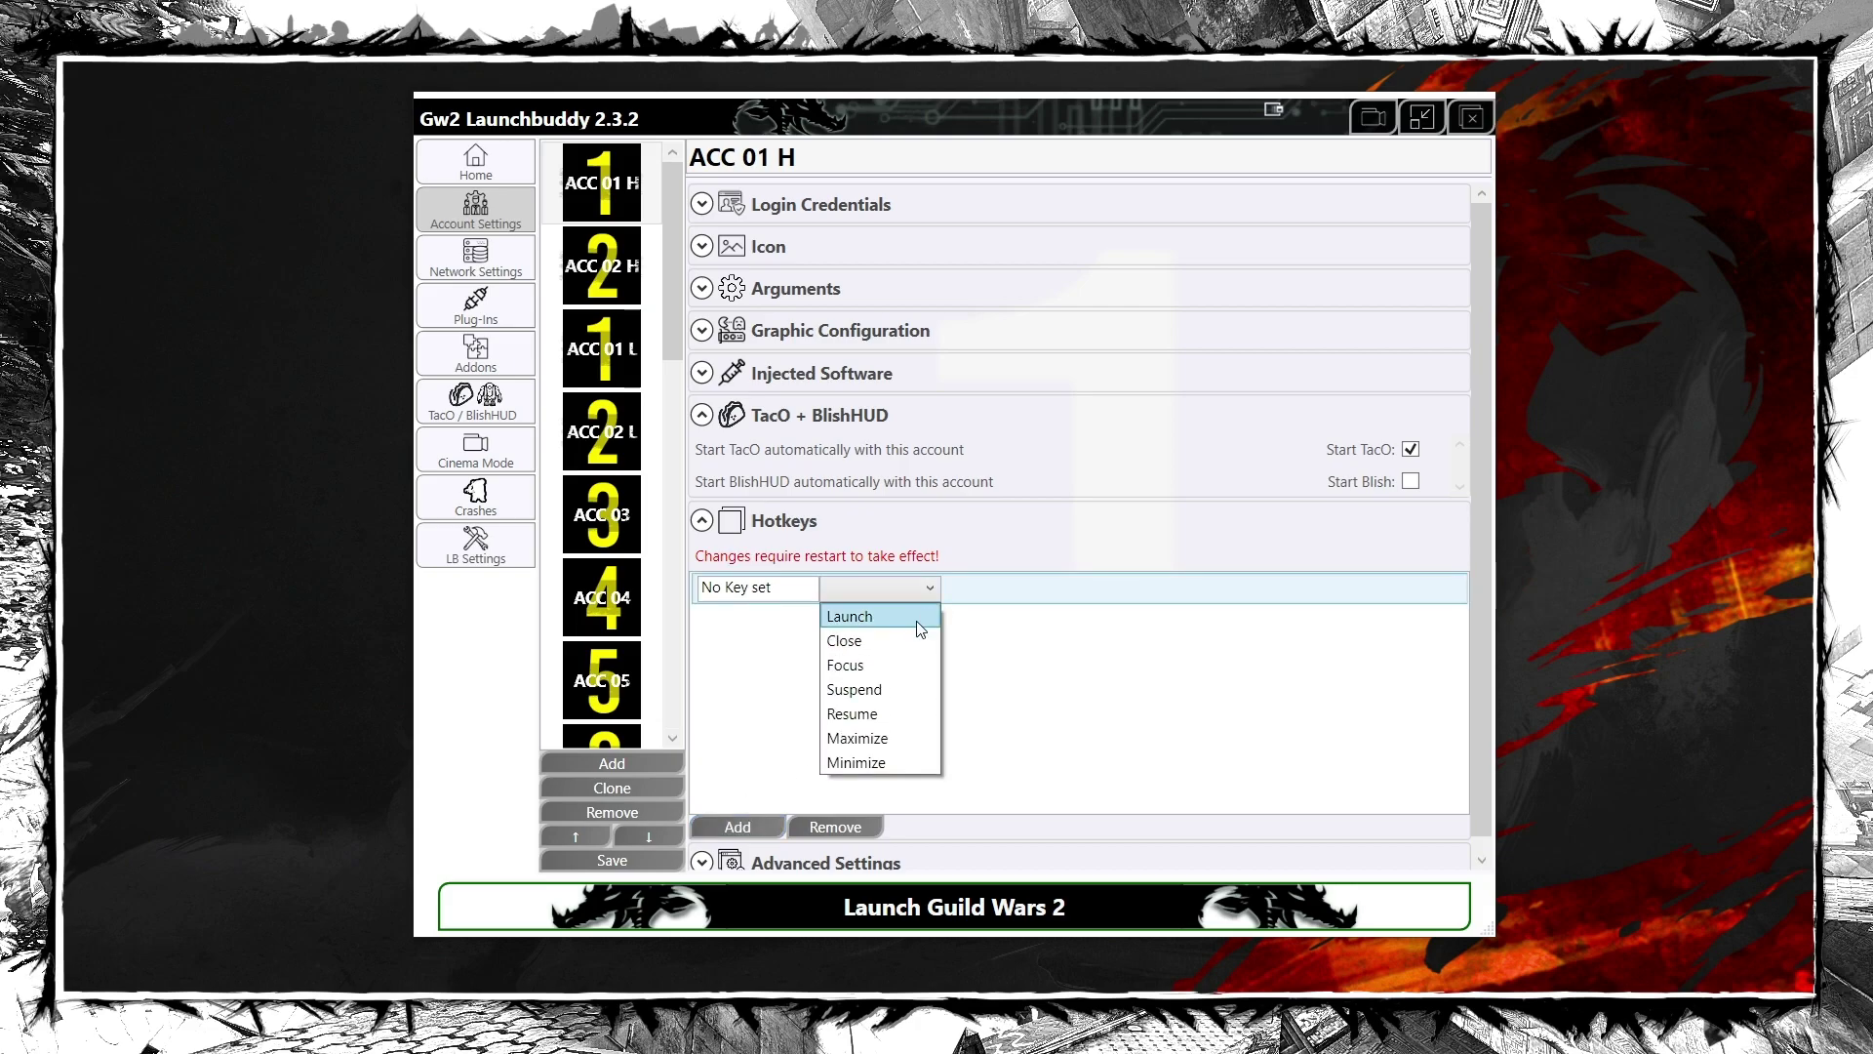
pyautogui.click(905, 666)
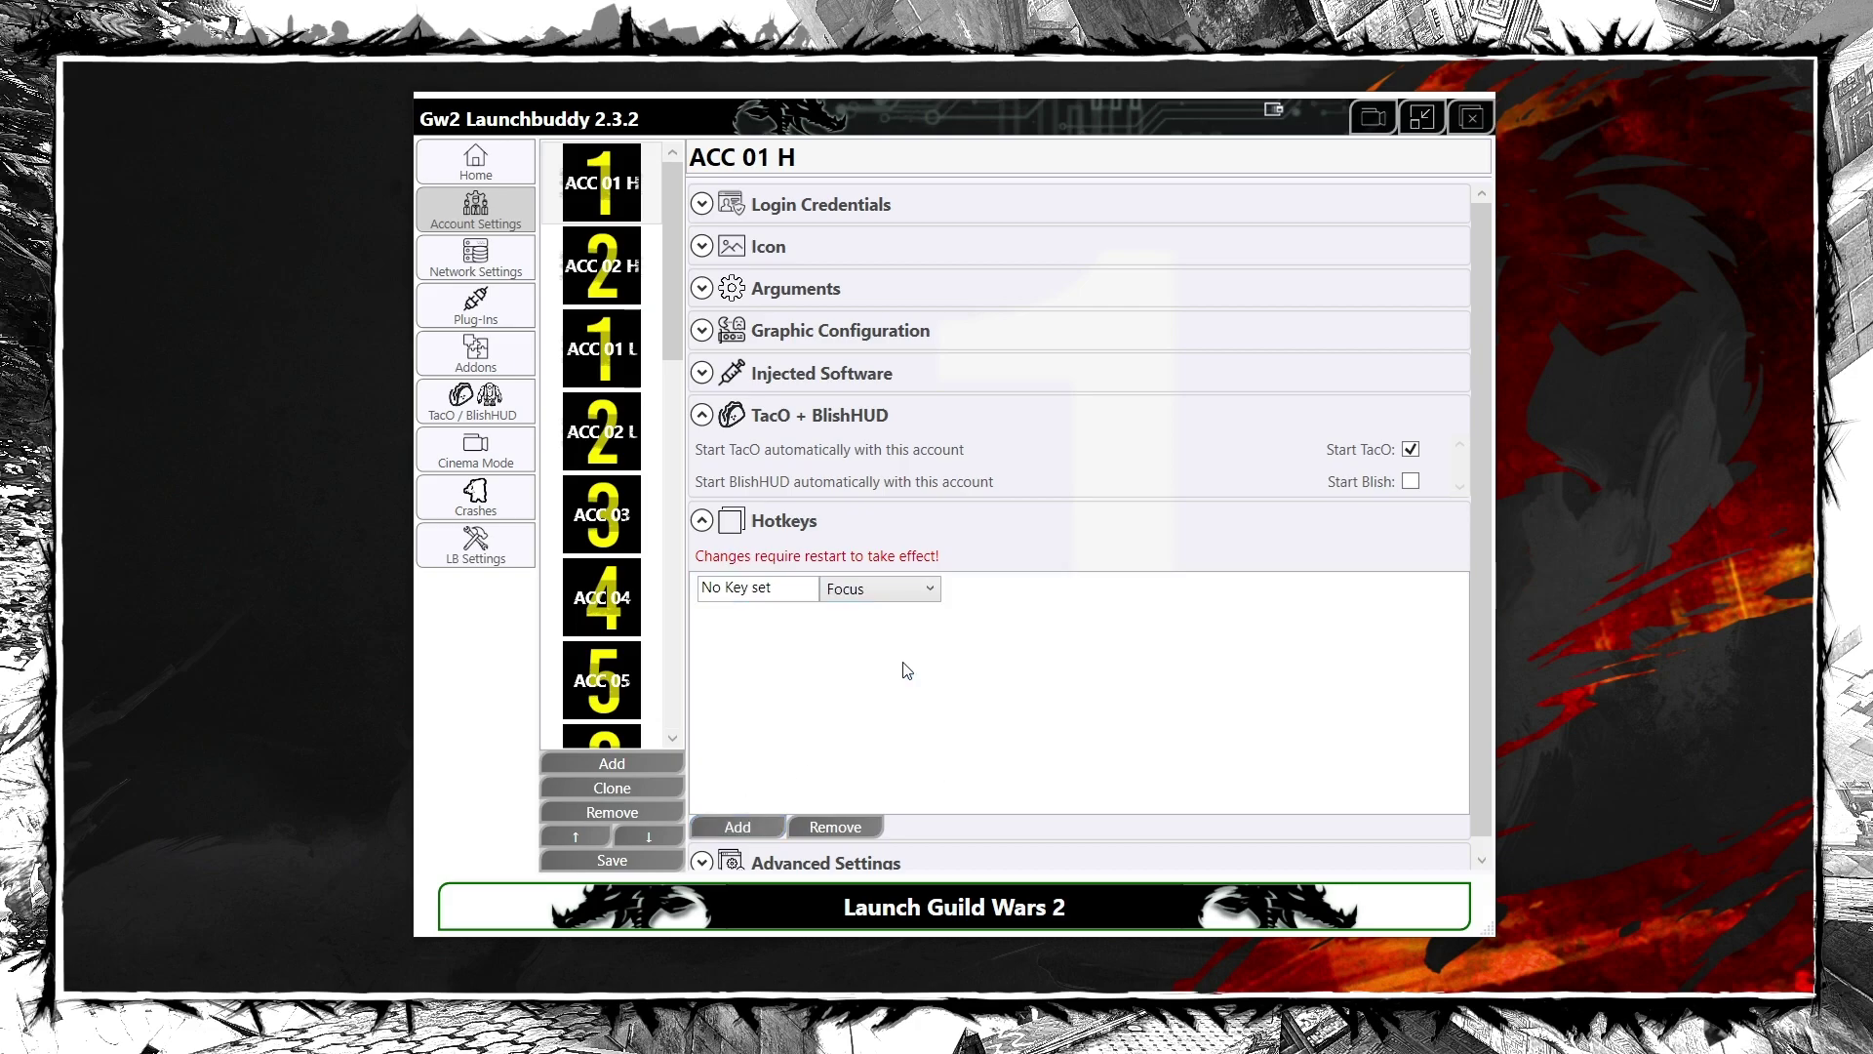
pyautogui.click(762, 589)
pyautogui.press('1')
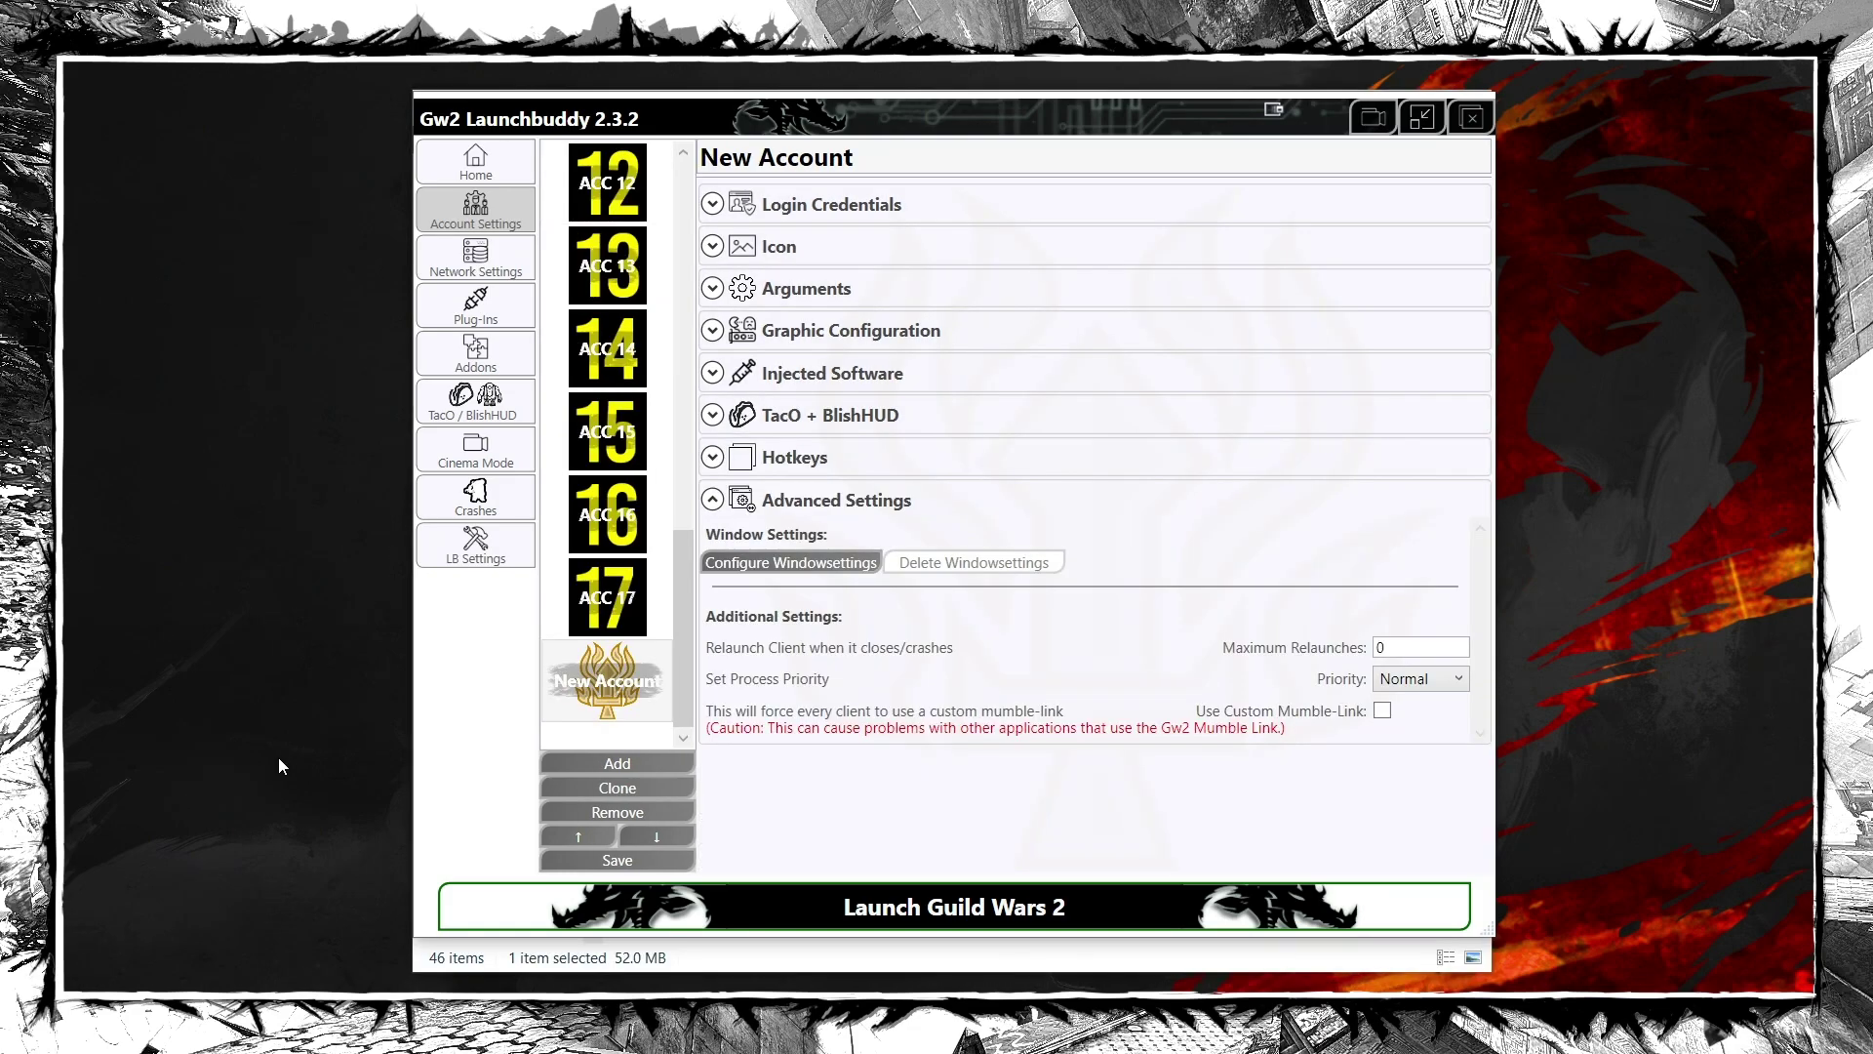
# Configure the new account's game window position and size, and open its process priority options
pyautogui.click(781, 562)
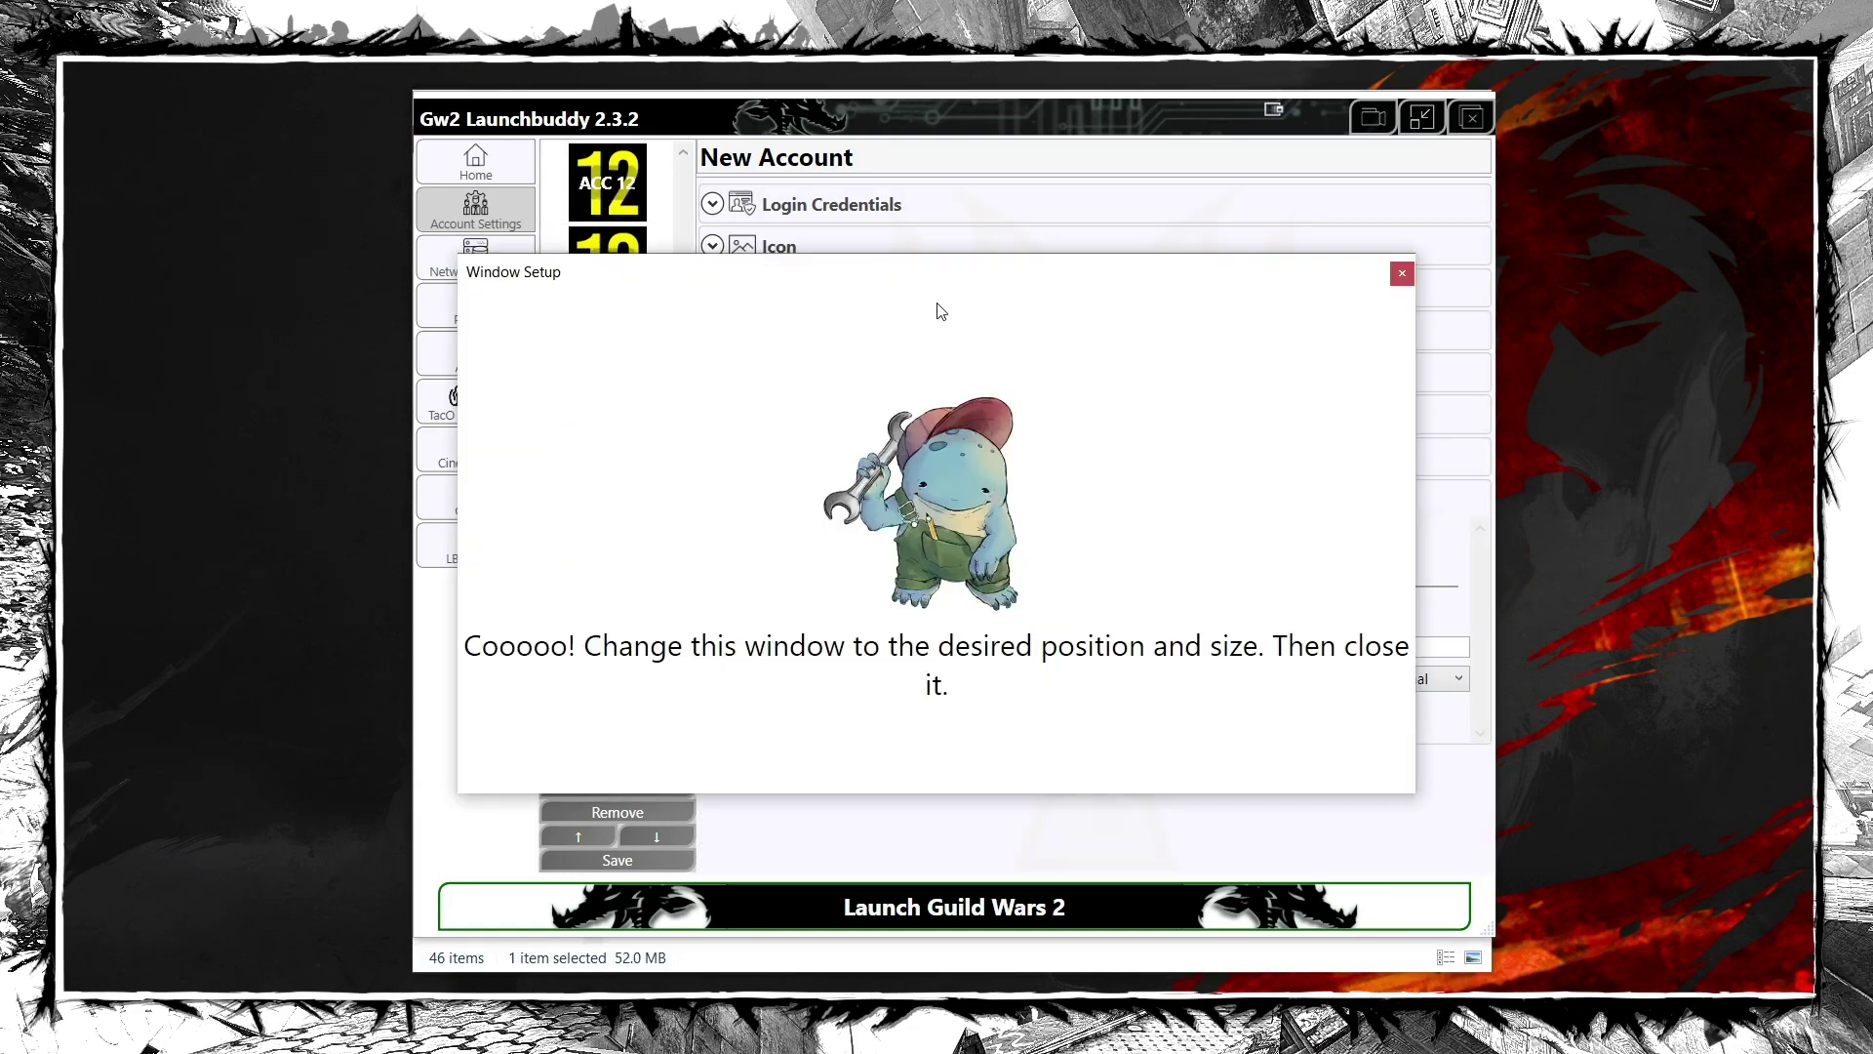
pyautogui.moveTo(925, 279)
pyautogui.mouseDown()
pyautogui.moveTo(954, 314)
pyautogui.moveTo(925, 281)
pyautogui.mouseUp()
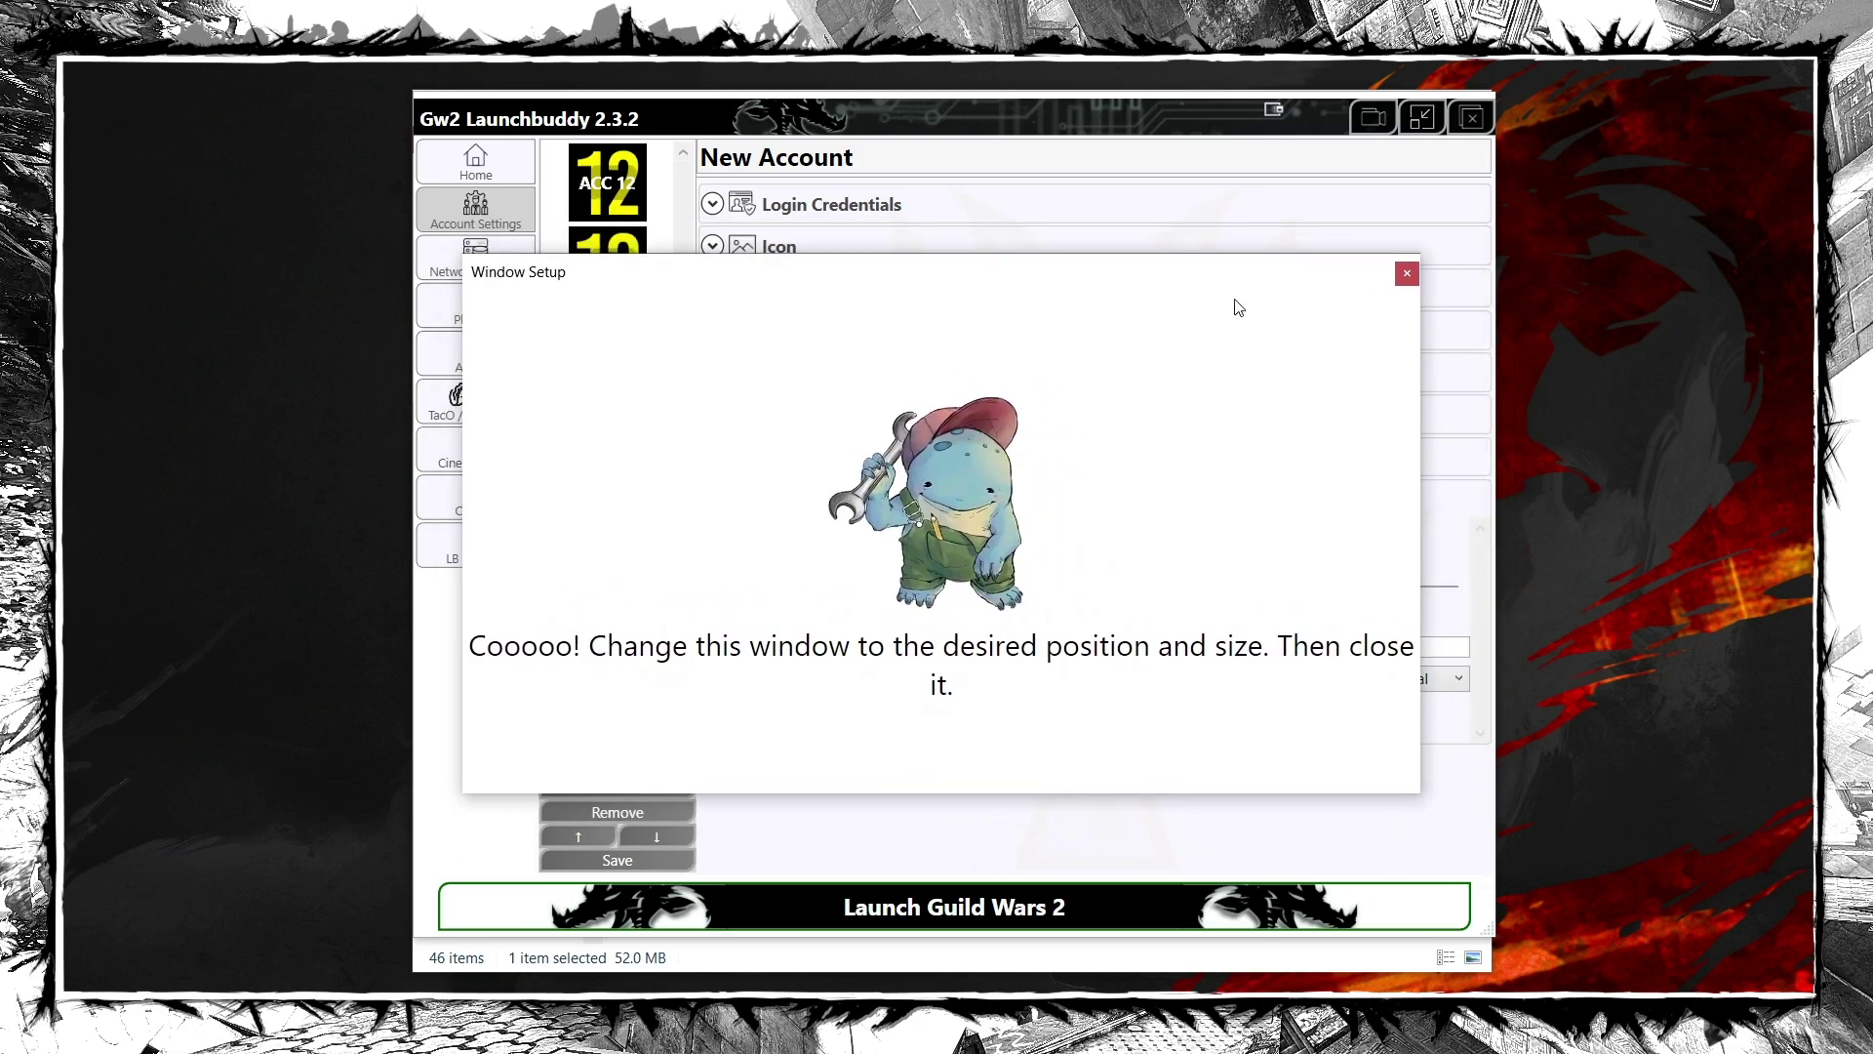
pyautogui.click(1405, 276)
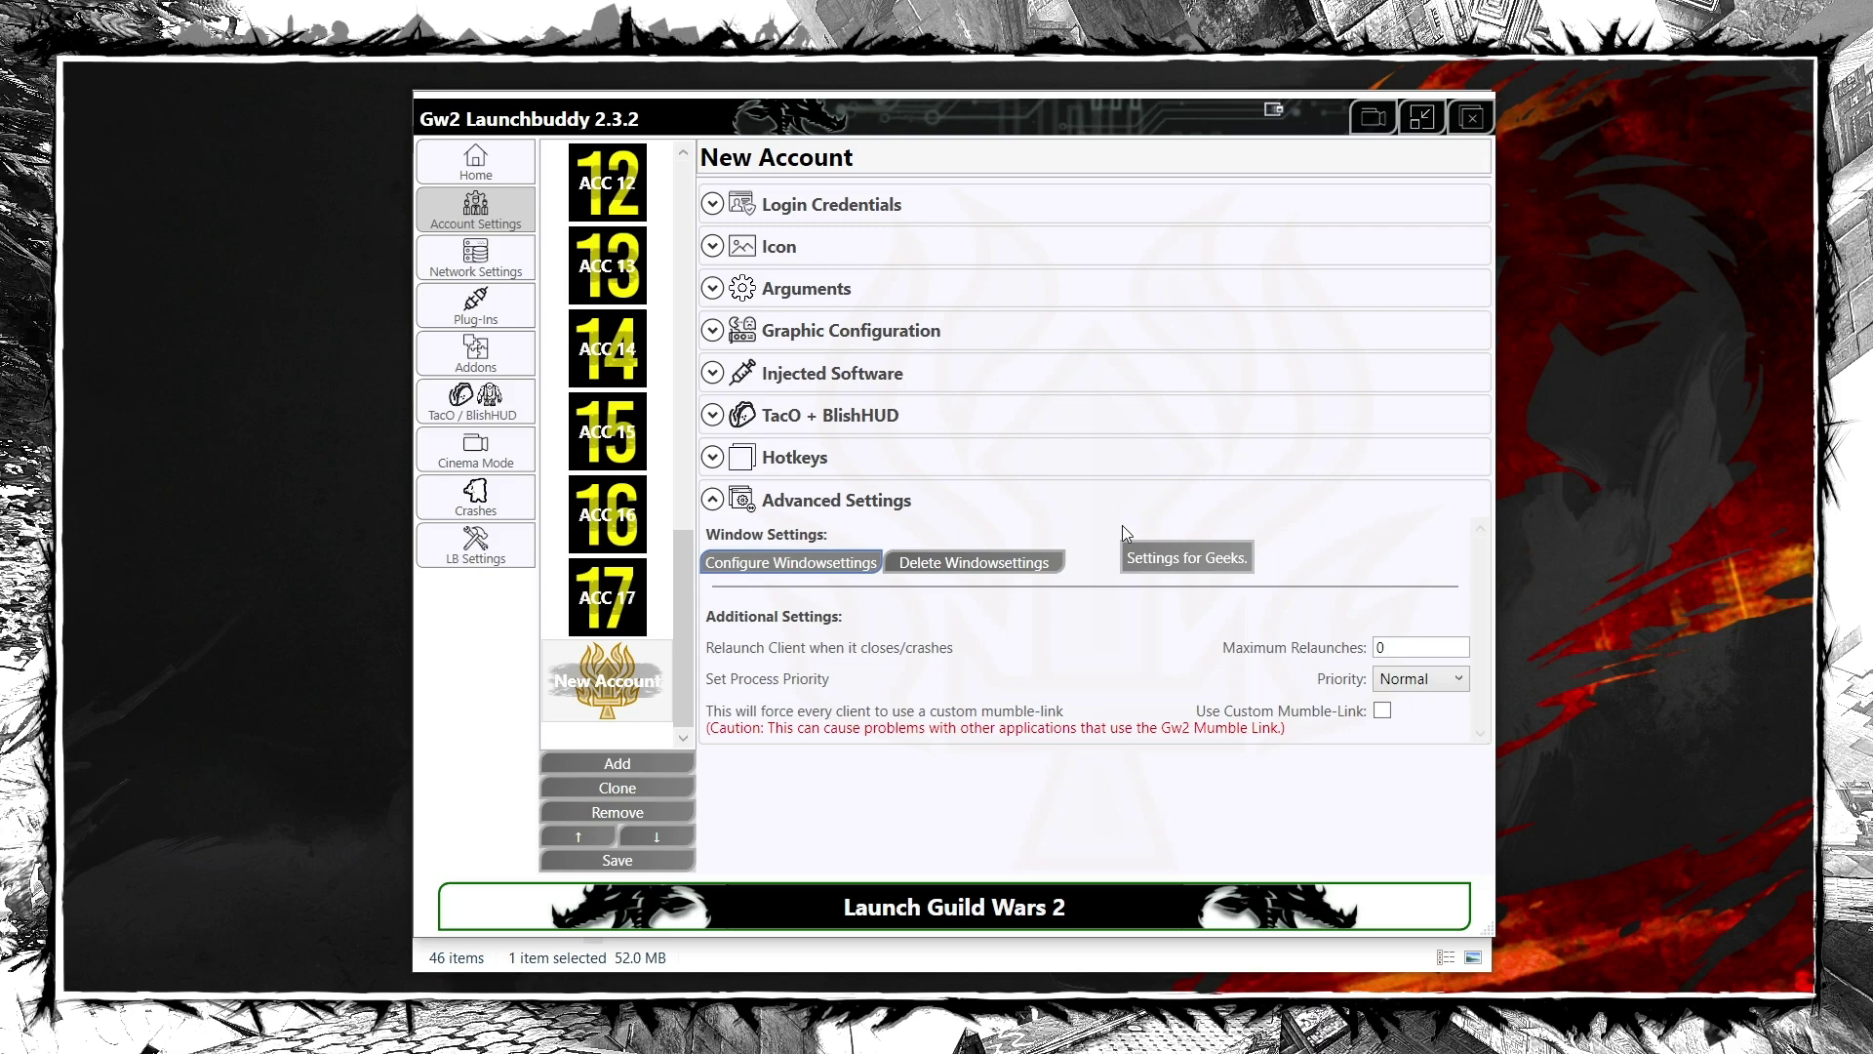
pyautogui.click(1417, 681)
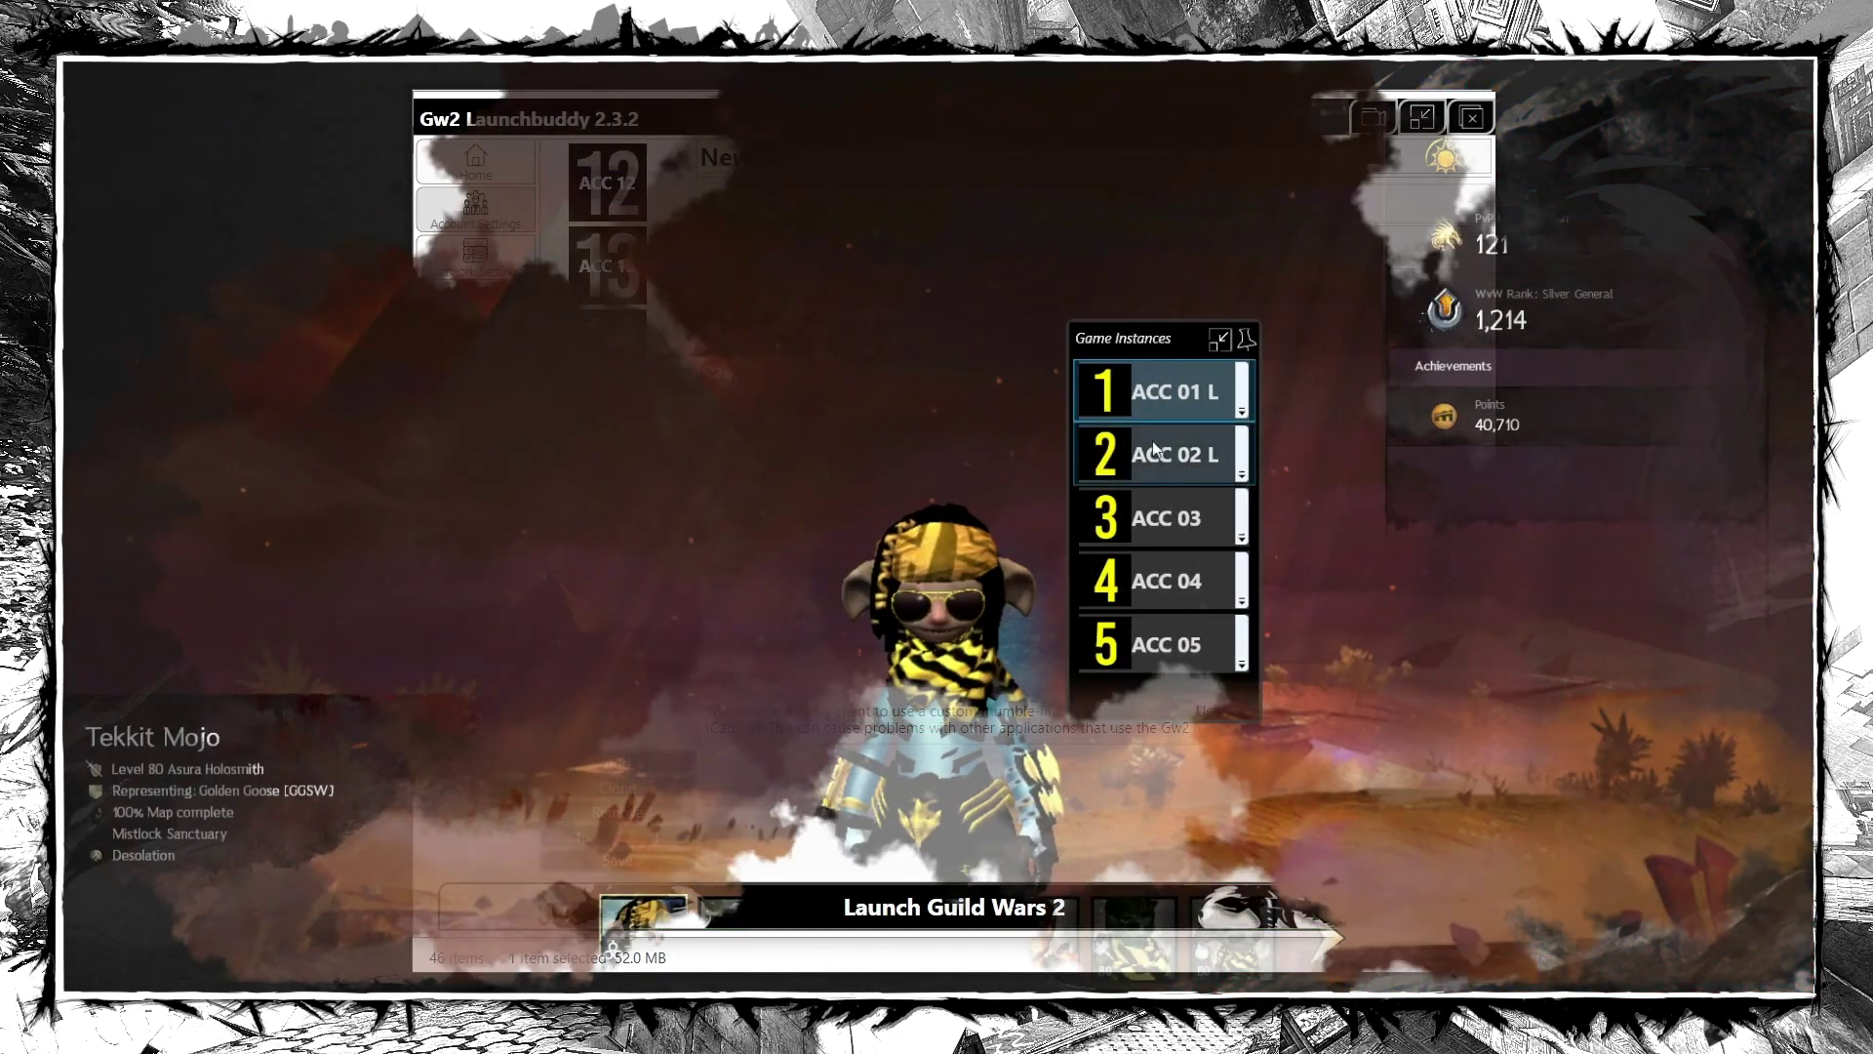
# Cycle the focus through the running game clients from ACC 01 L to ACC 05 and return to ACC 01 L
pyautogui.click(1155, 449)
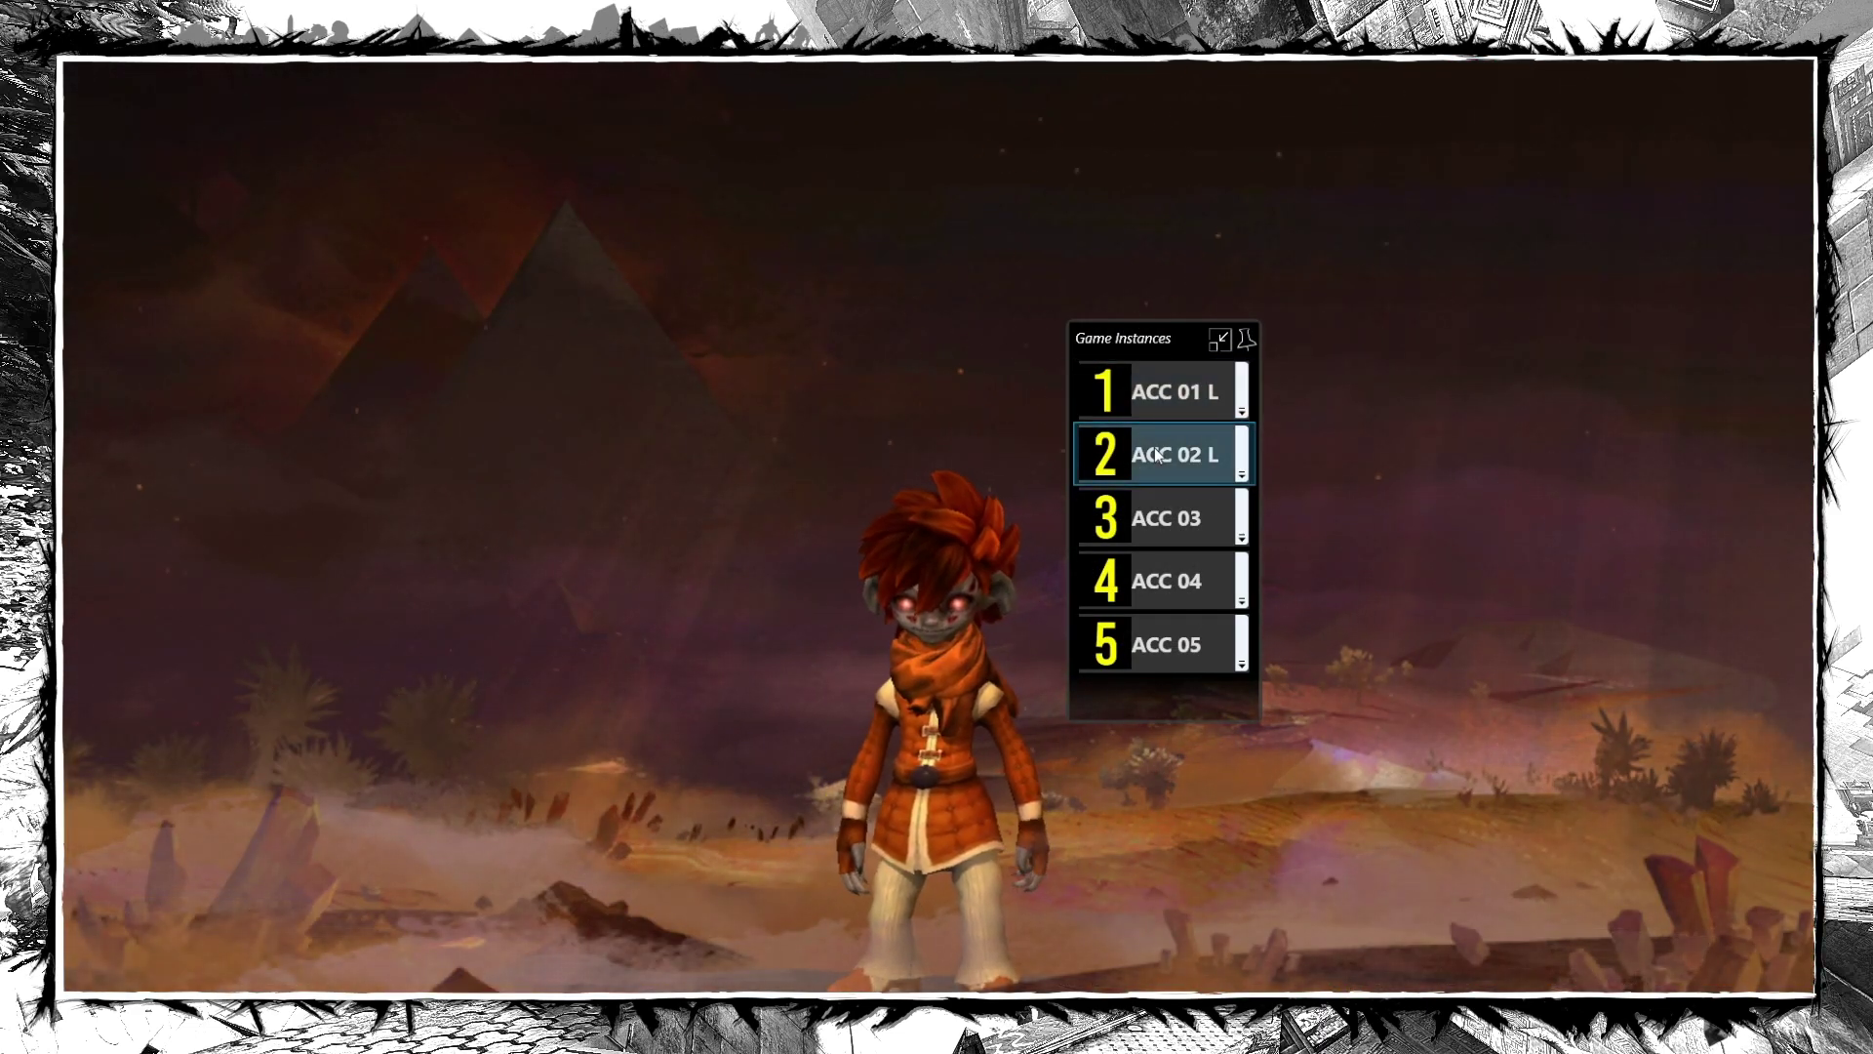
pyautogui.click(1147, 408)
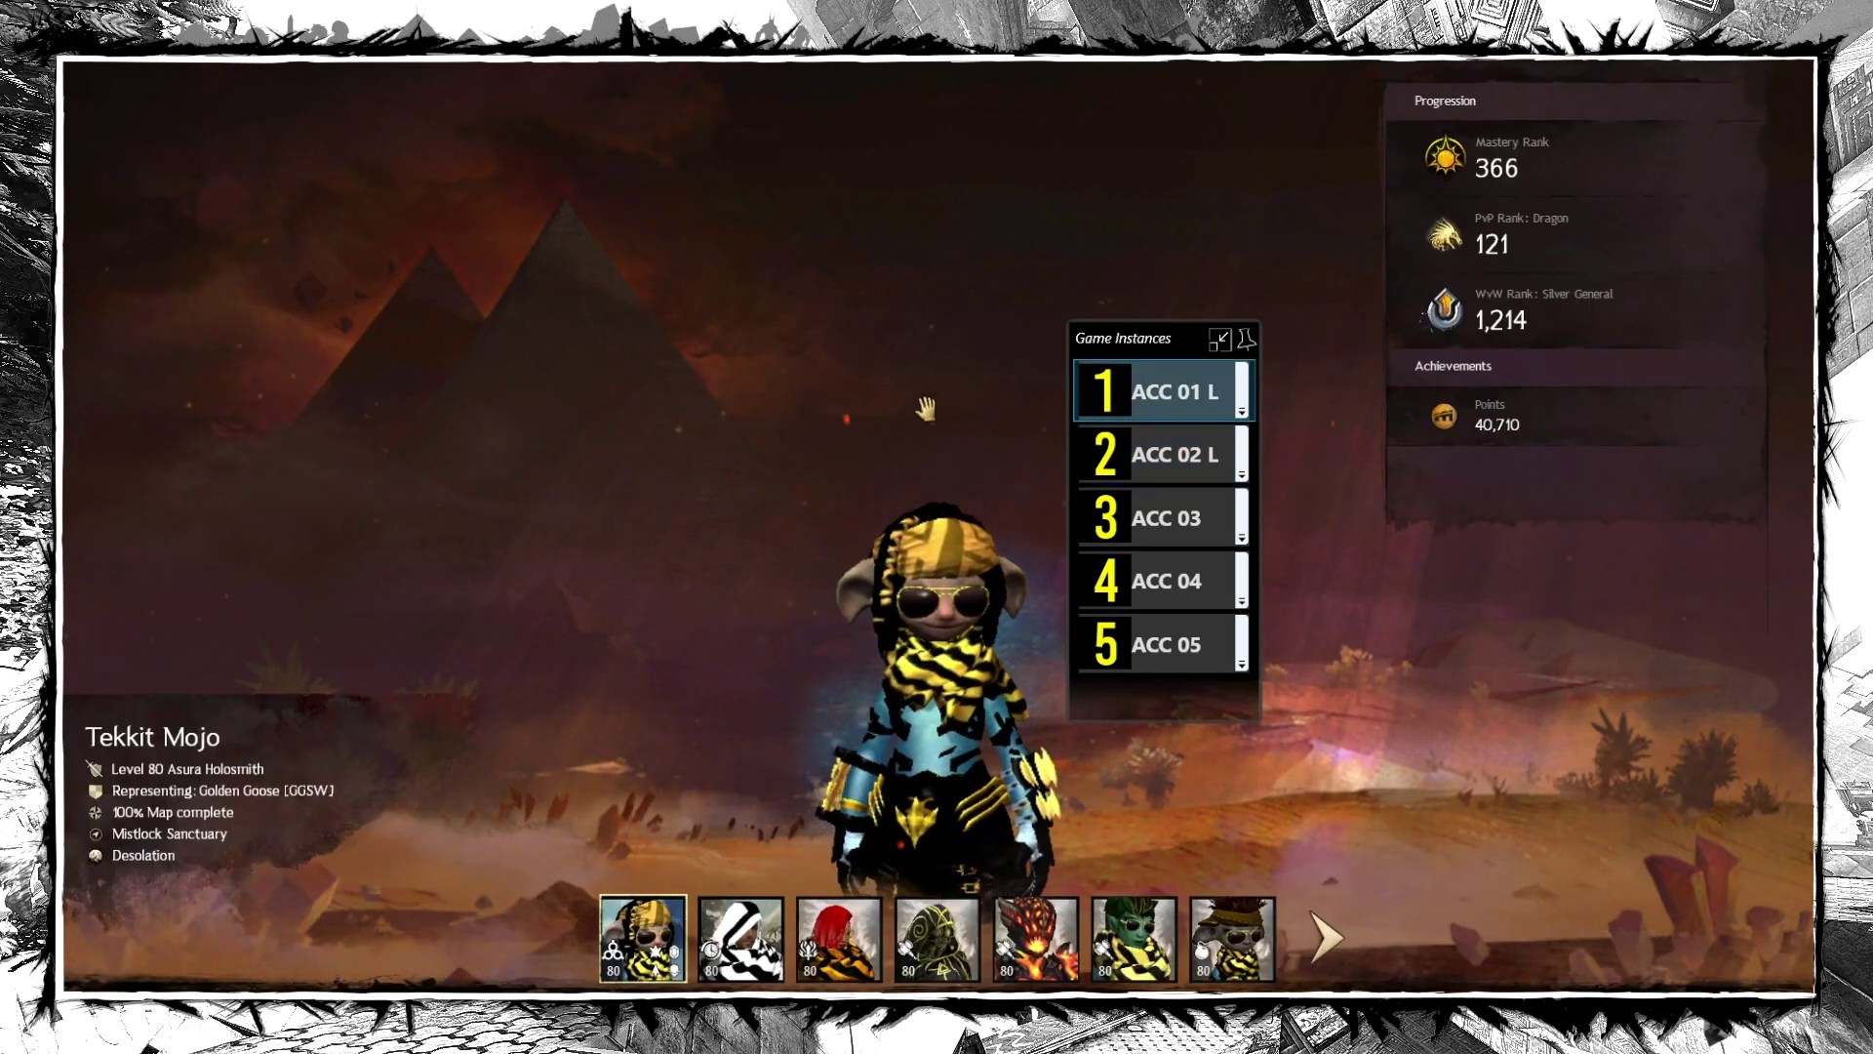
pyautogui.click(1148, 449)
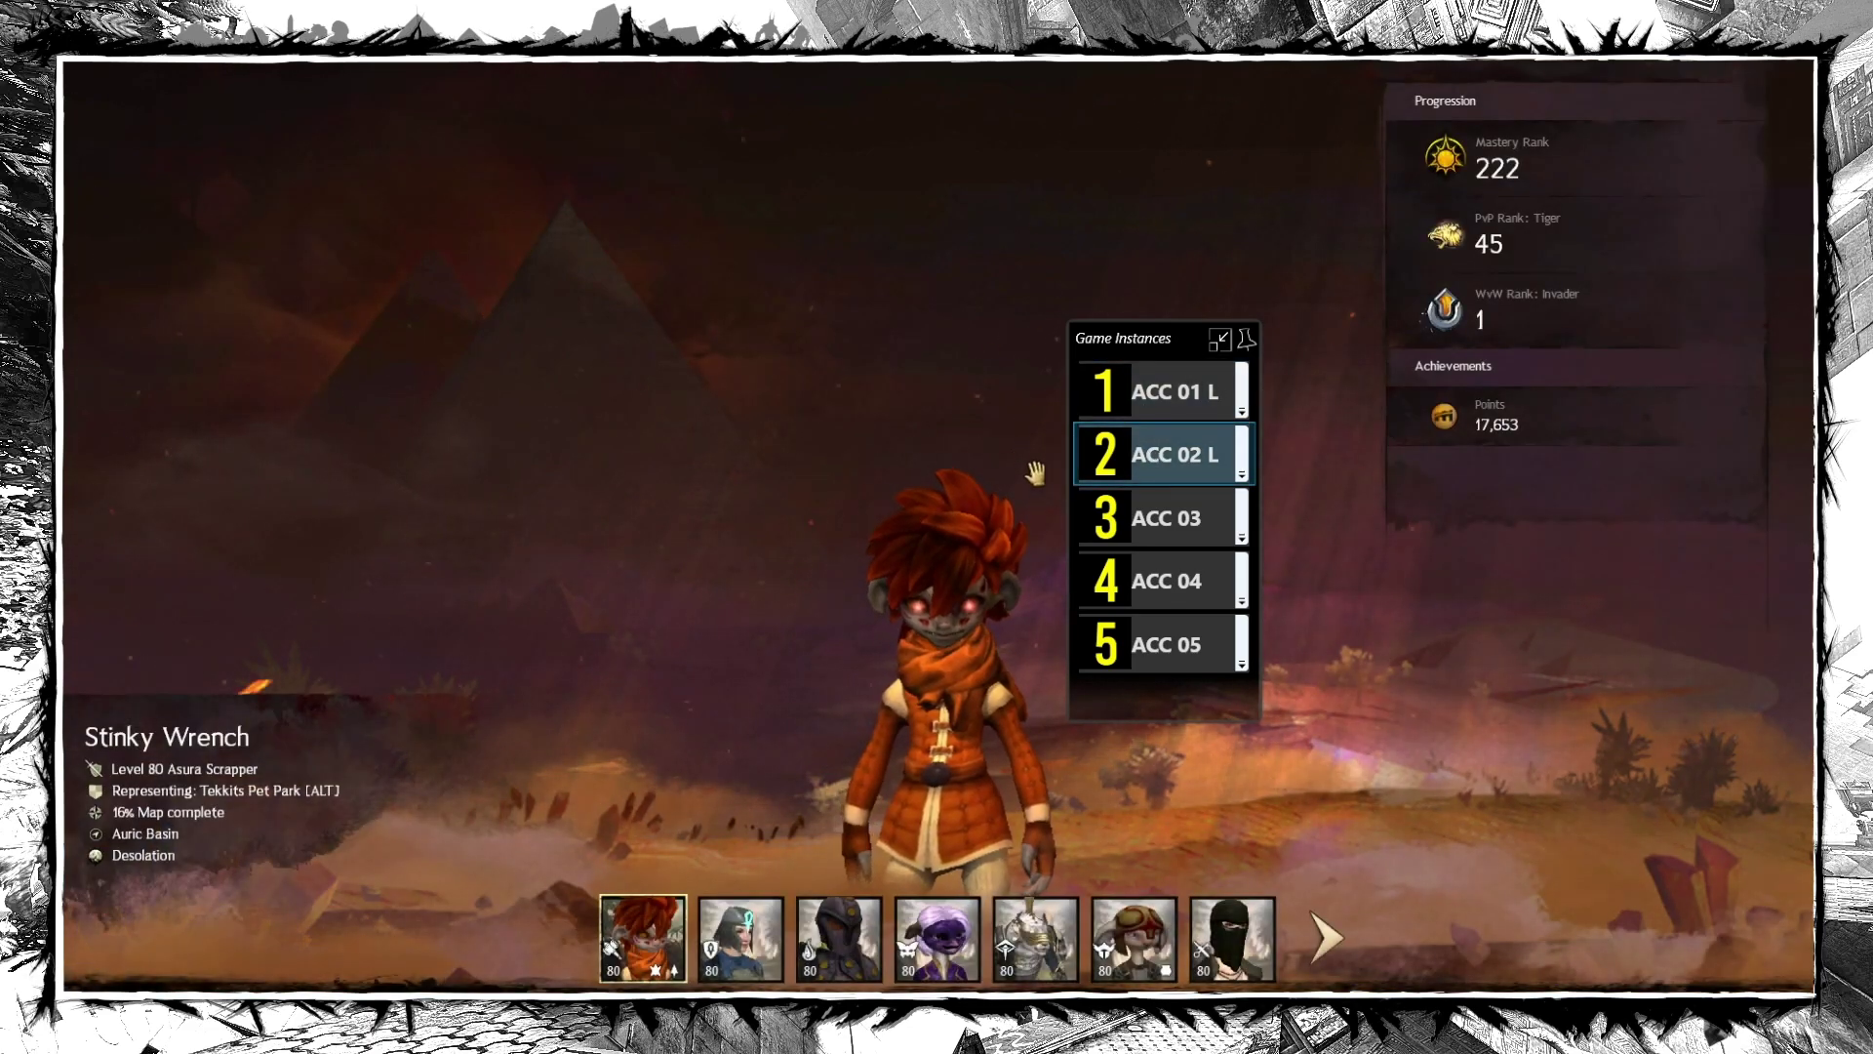
pyautogui.click(1148, 517)
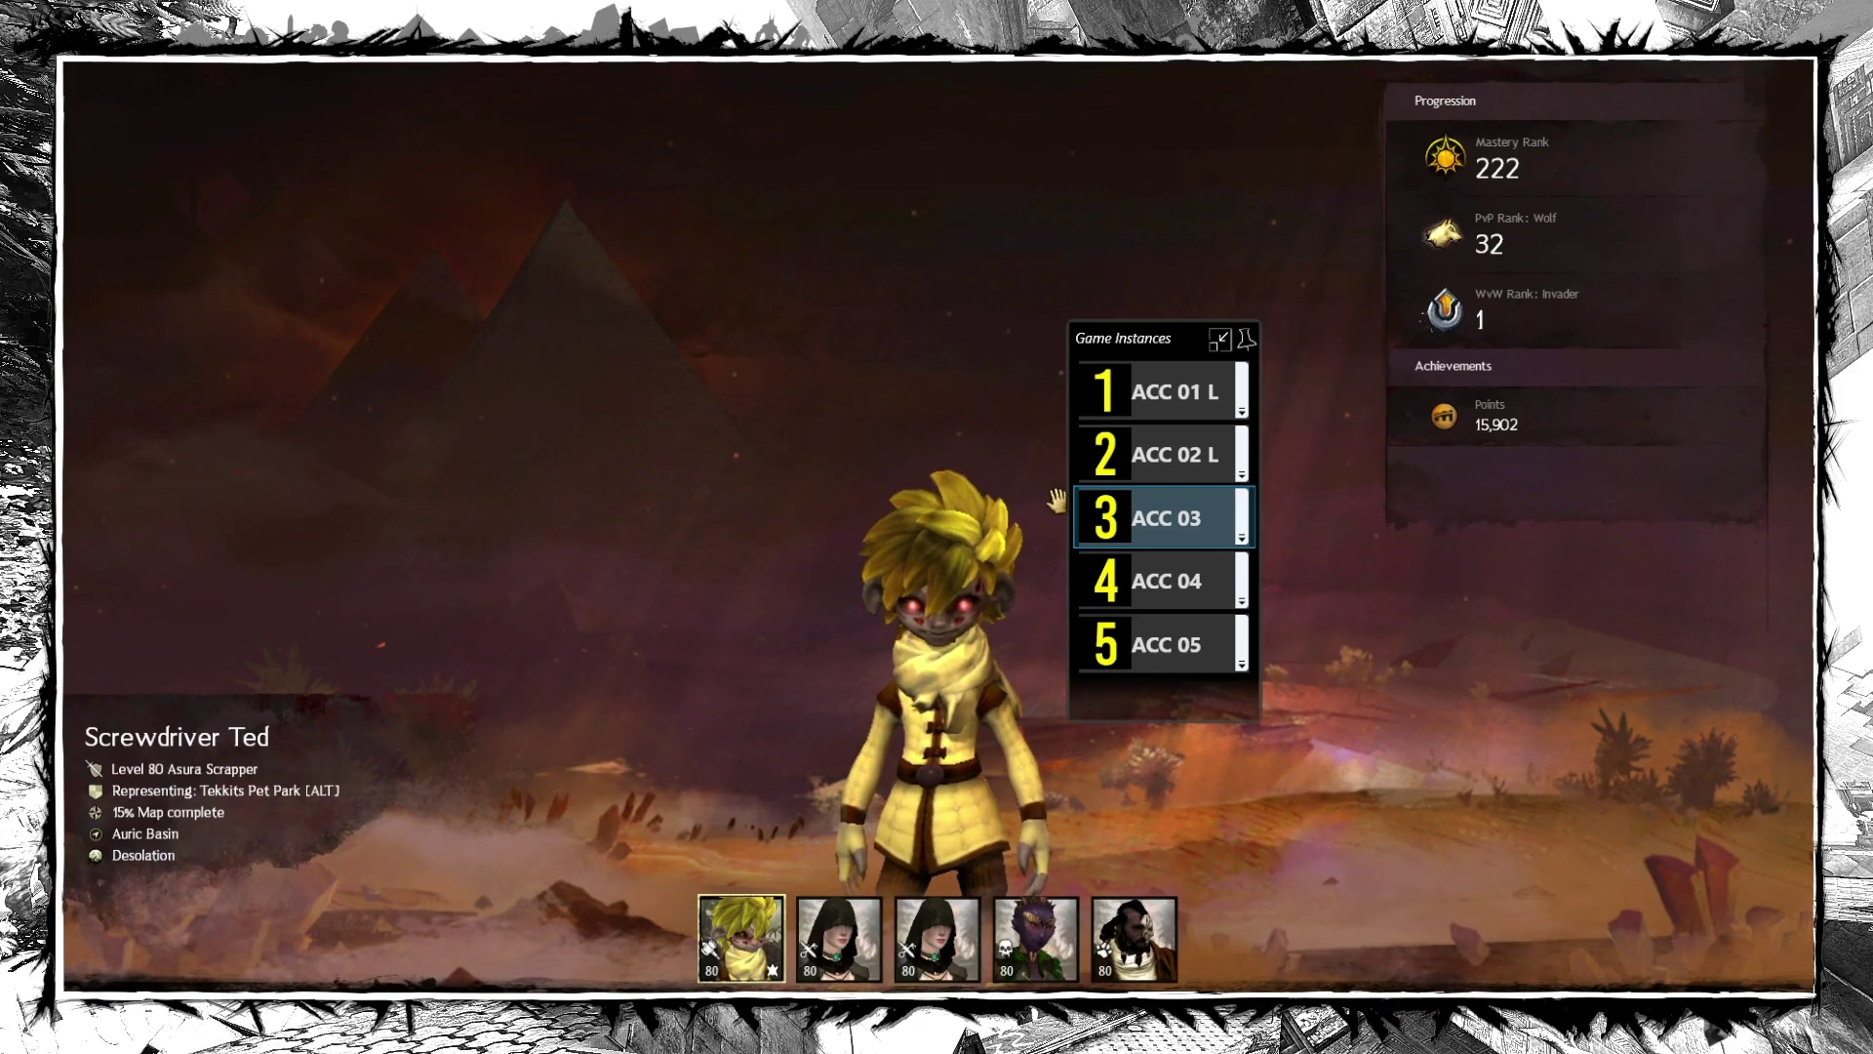
pyautogui.hotkey('ctrl', '4')
pyautogui.hotkey('ctrl', '5')
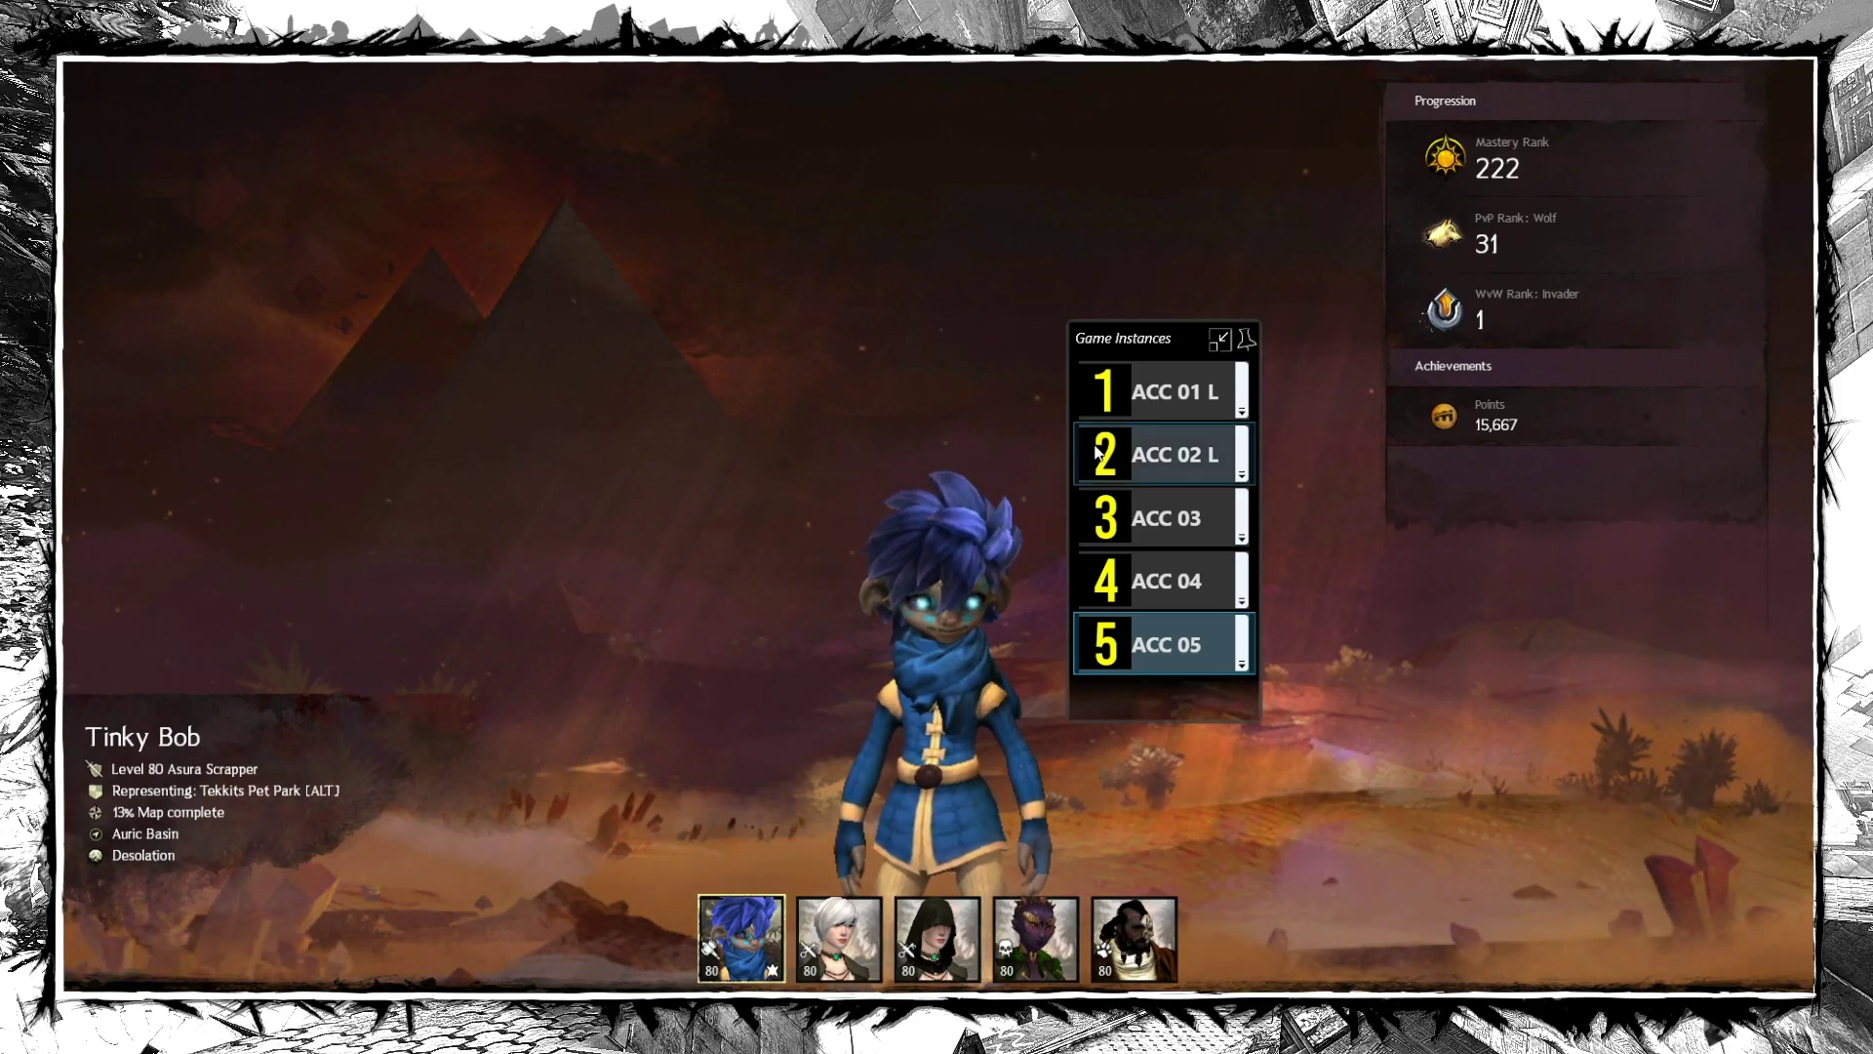
pyautogui.click(1143, 400)
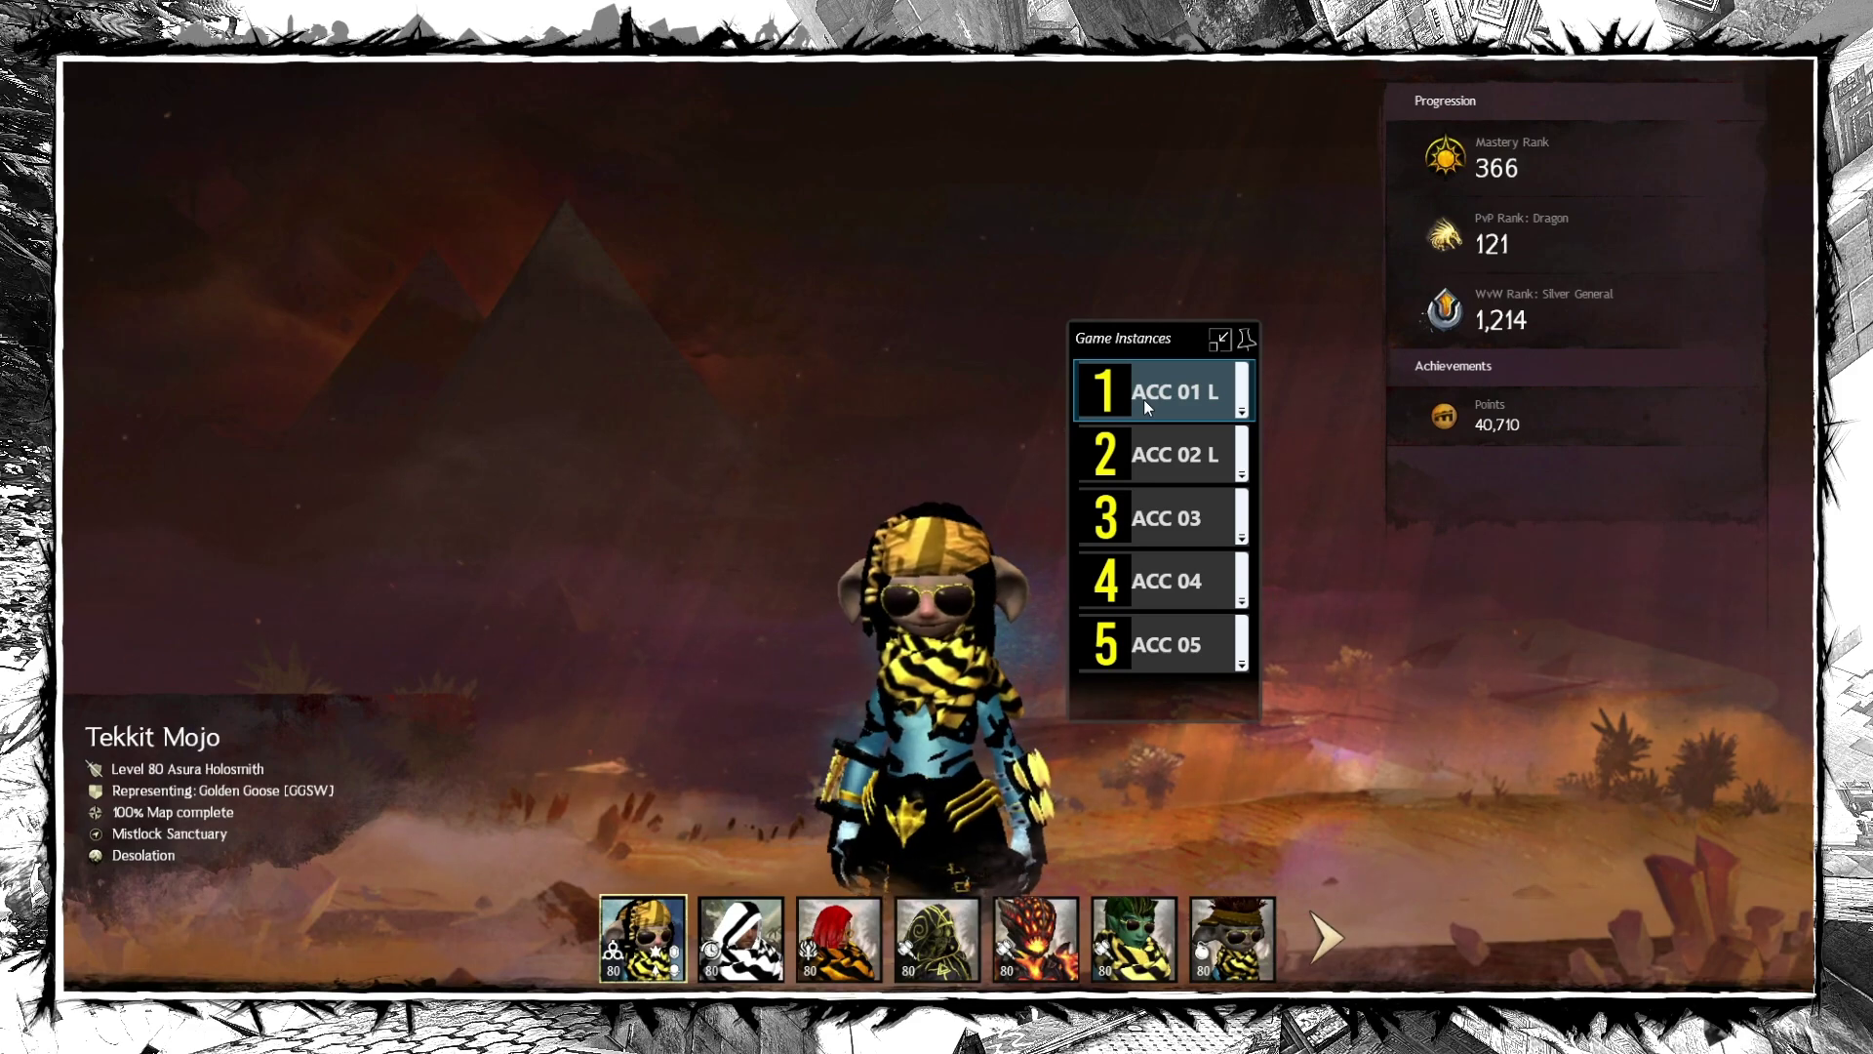
# Move the Game Instances overlay to the right edge of the game view, switch to ACC 02 L and return to ACC 01 L
pyautogui.moveTo(1091, 341); pyautogui.dragTo(1764, 359)
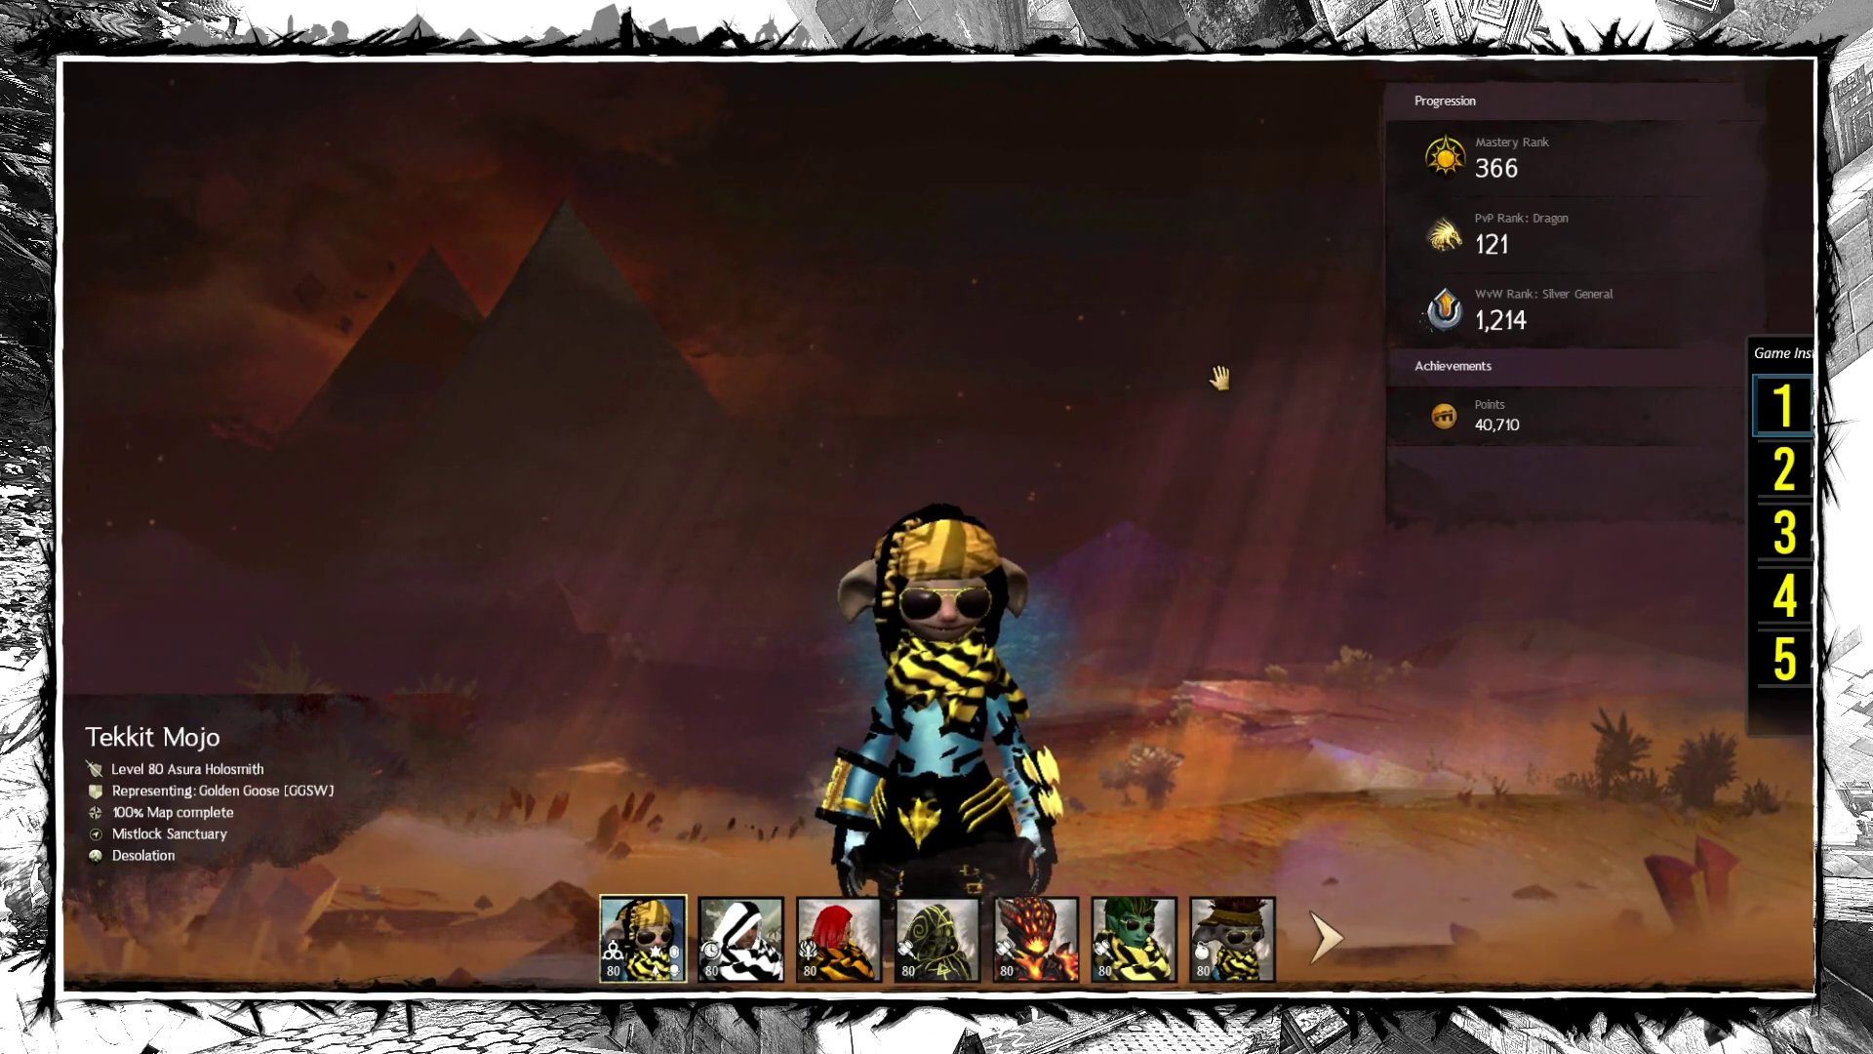
pyautogui.click(1793, 468)
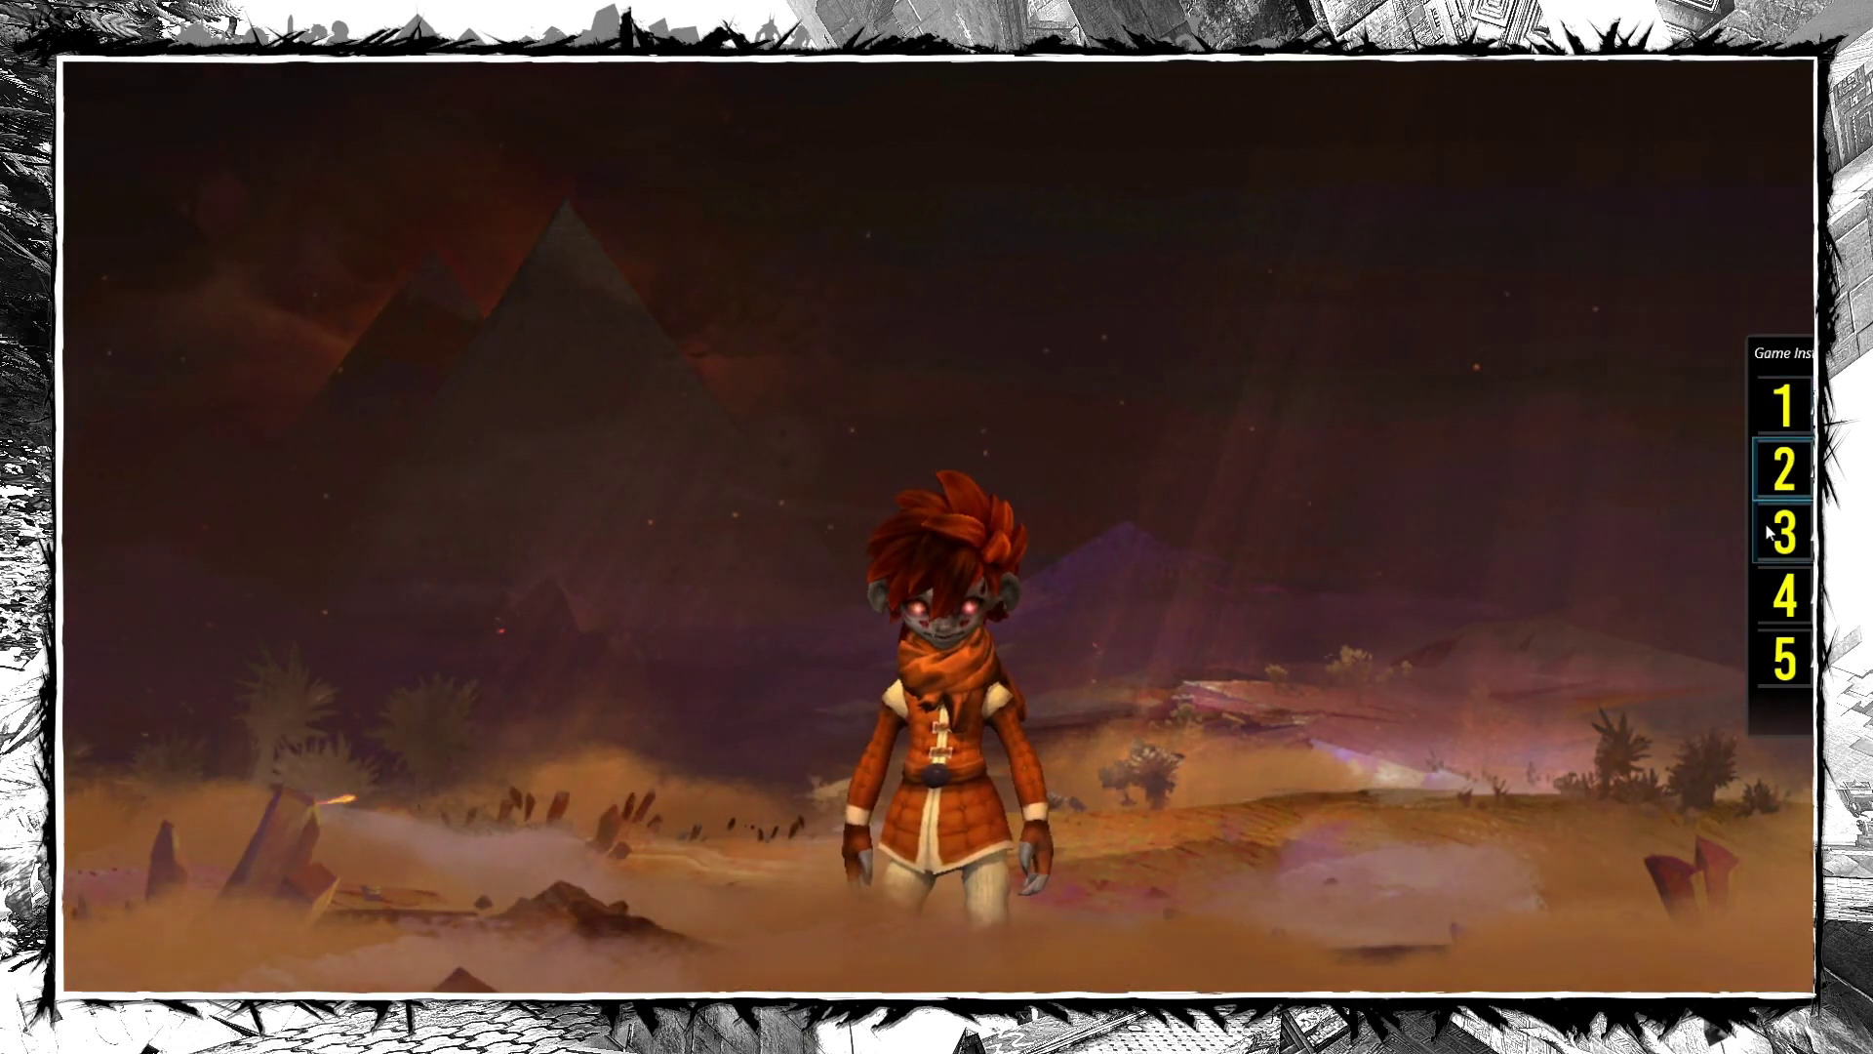
pyautogui.click(1784, 405)
# Suspend the ACC 01 L game client and resume it
pyautogui.click(1015, 358)
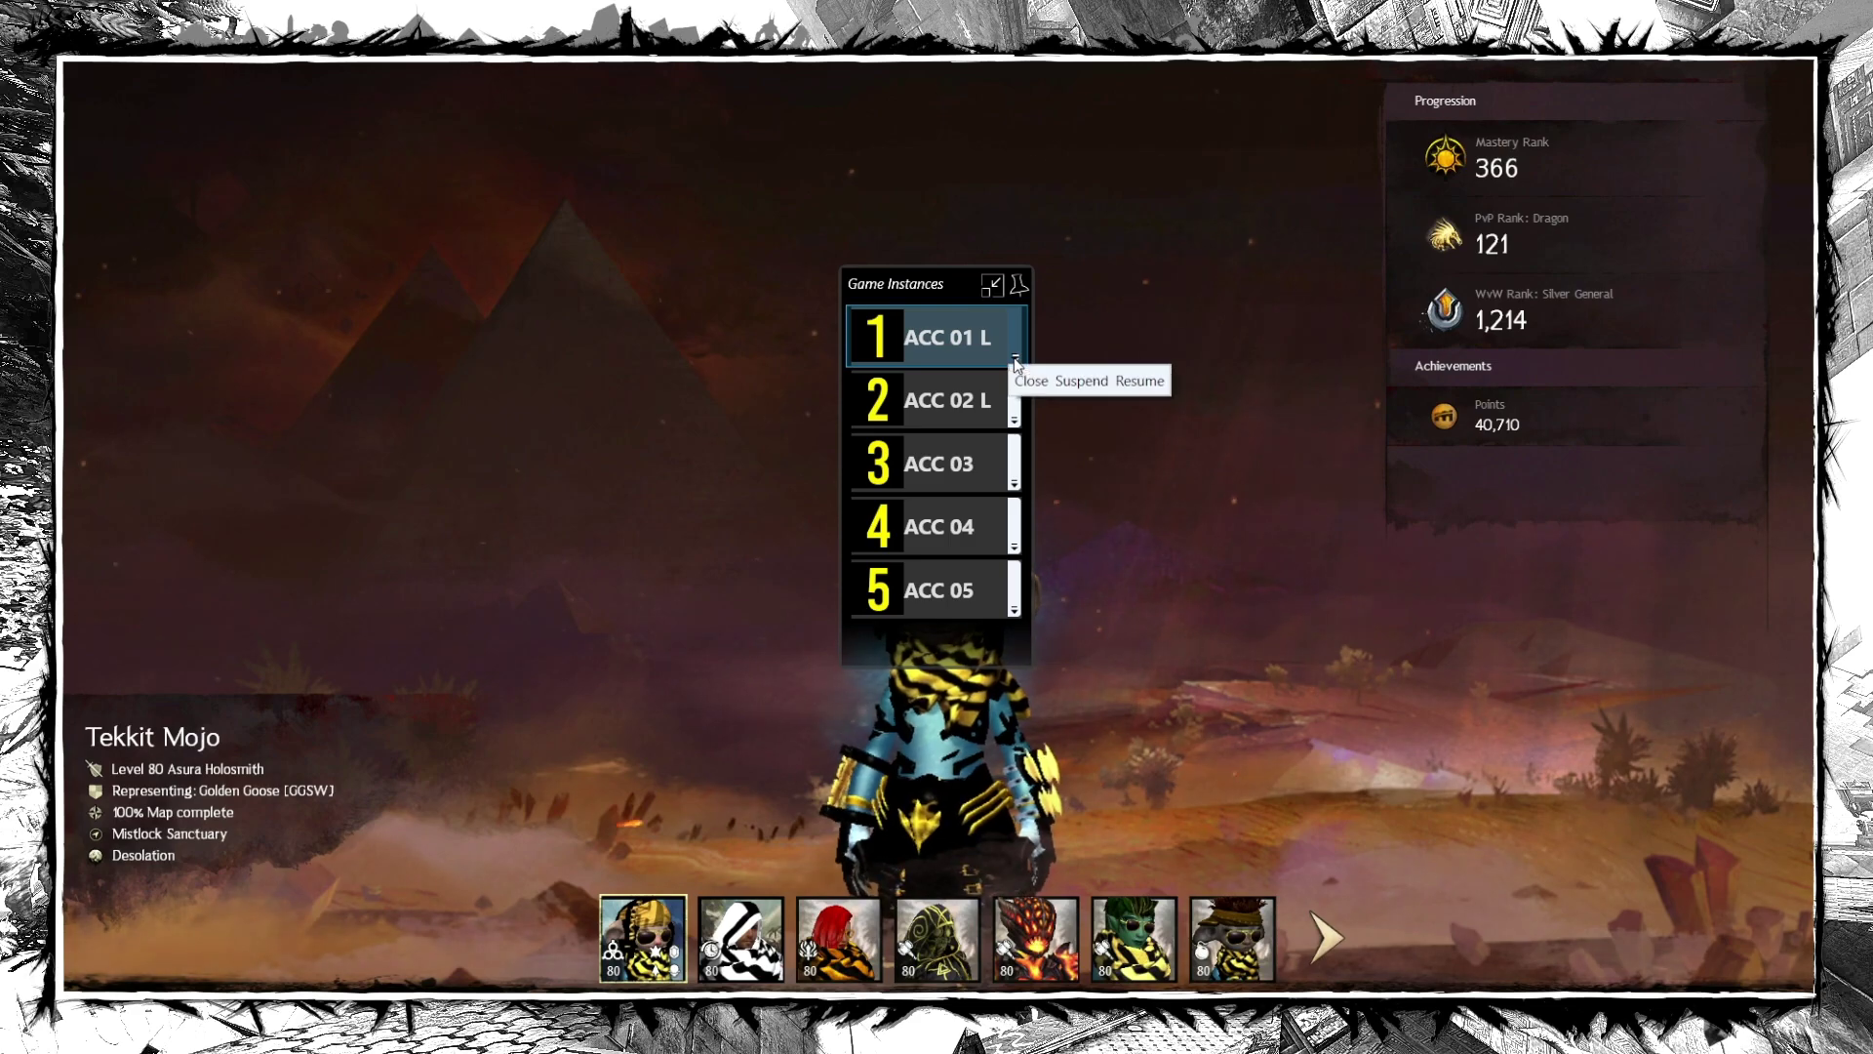
pyautogui.click(1088, 382)
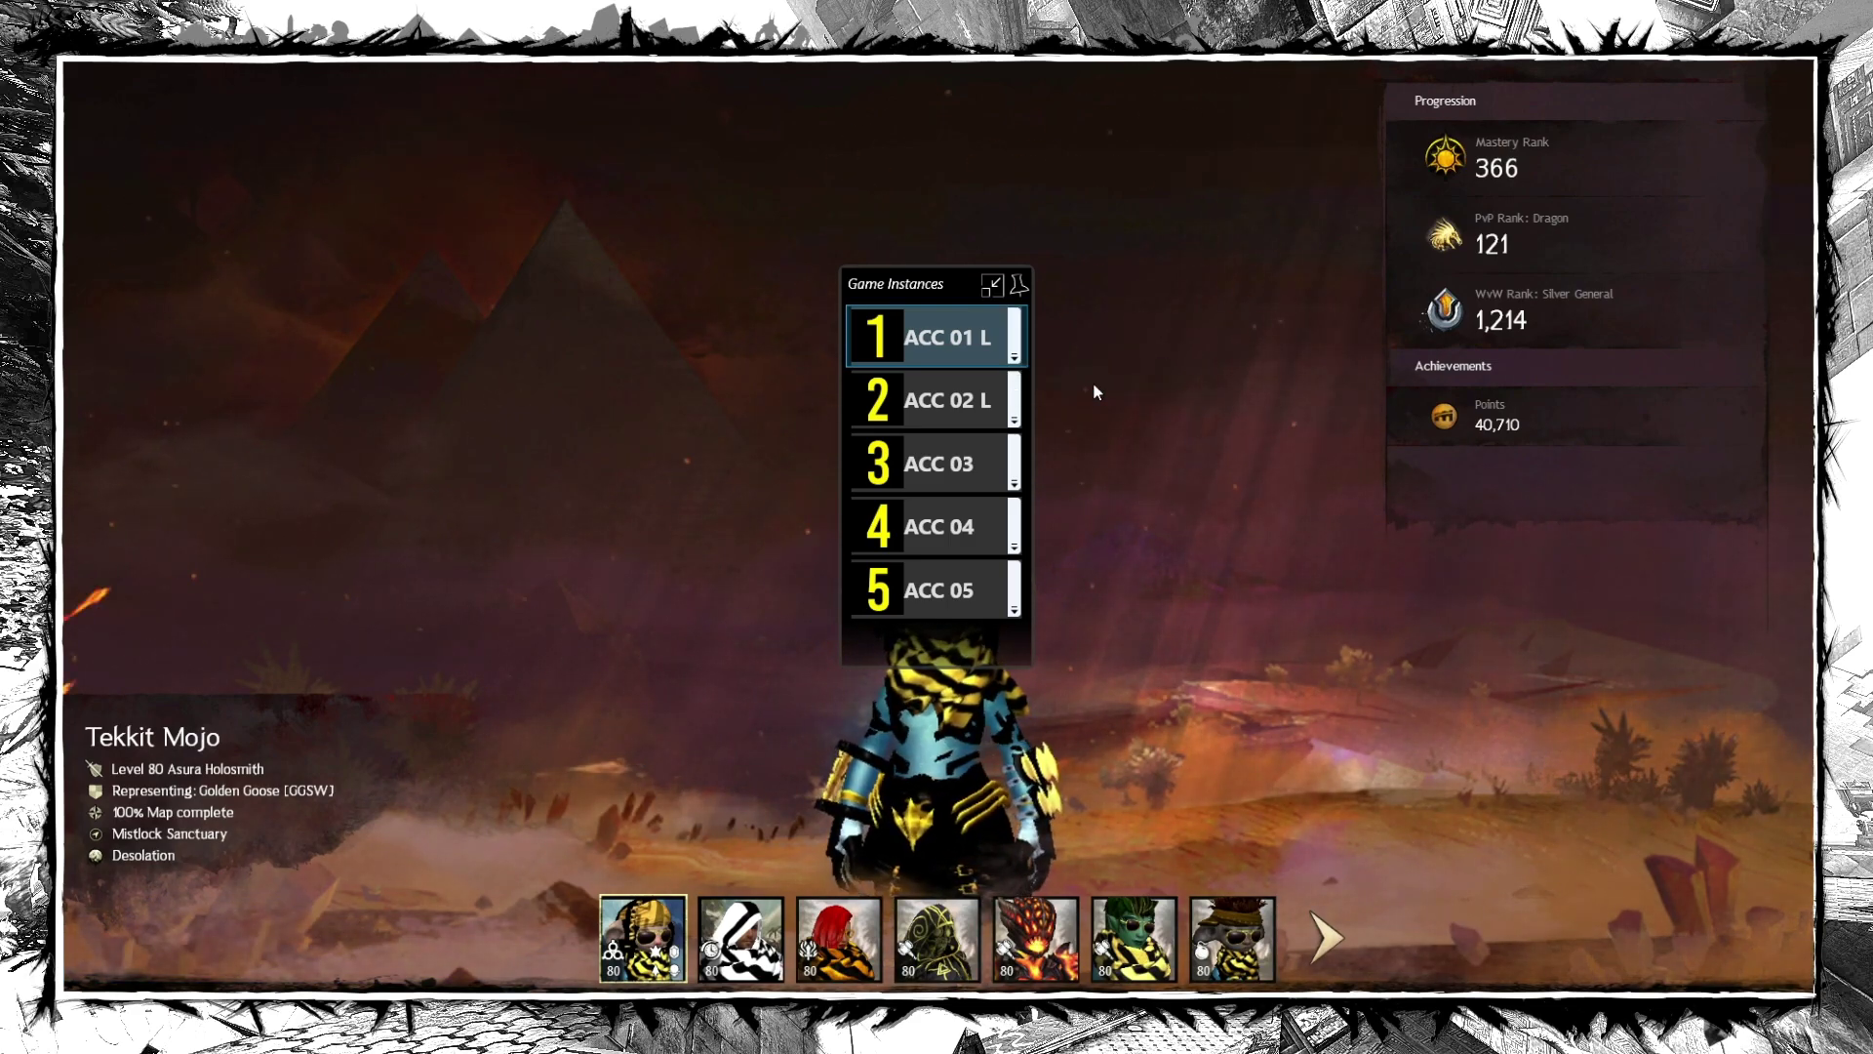
pyautogui.click(1017, 361)
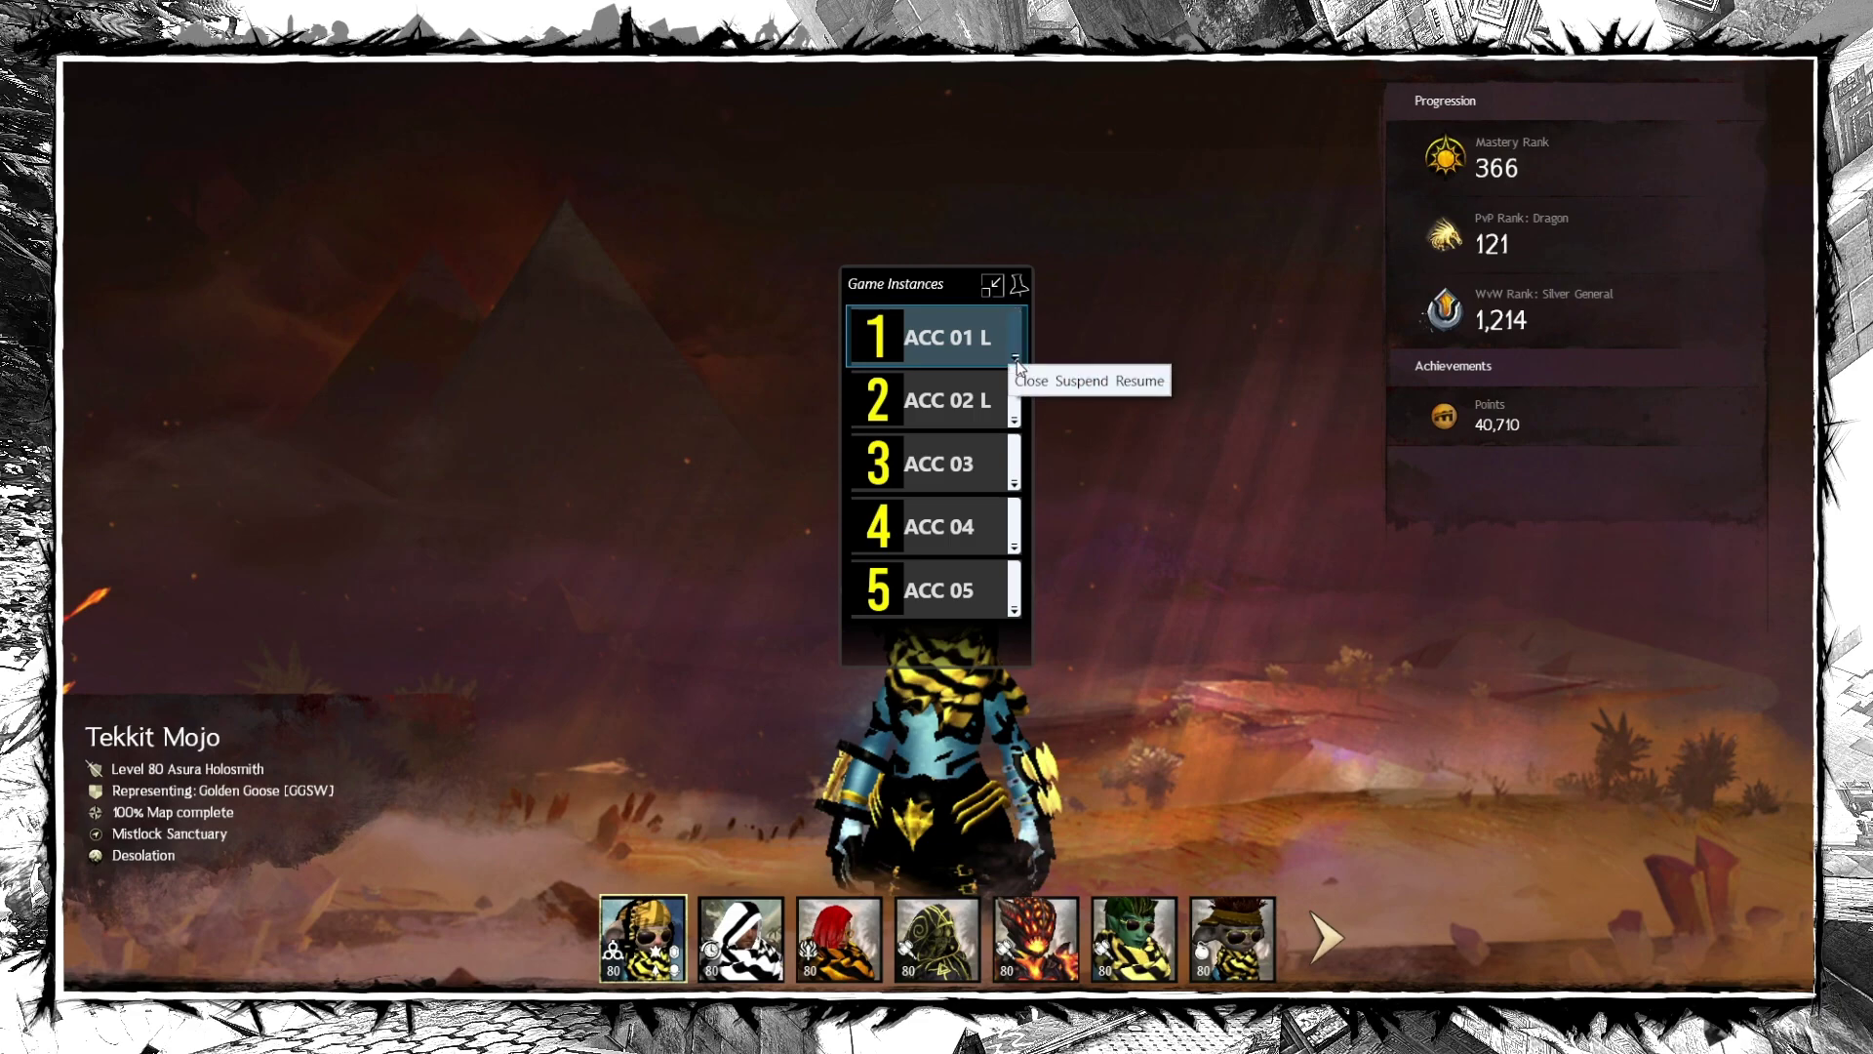
pyautogui.click(1146, 380)
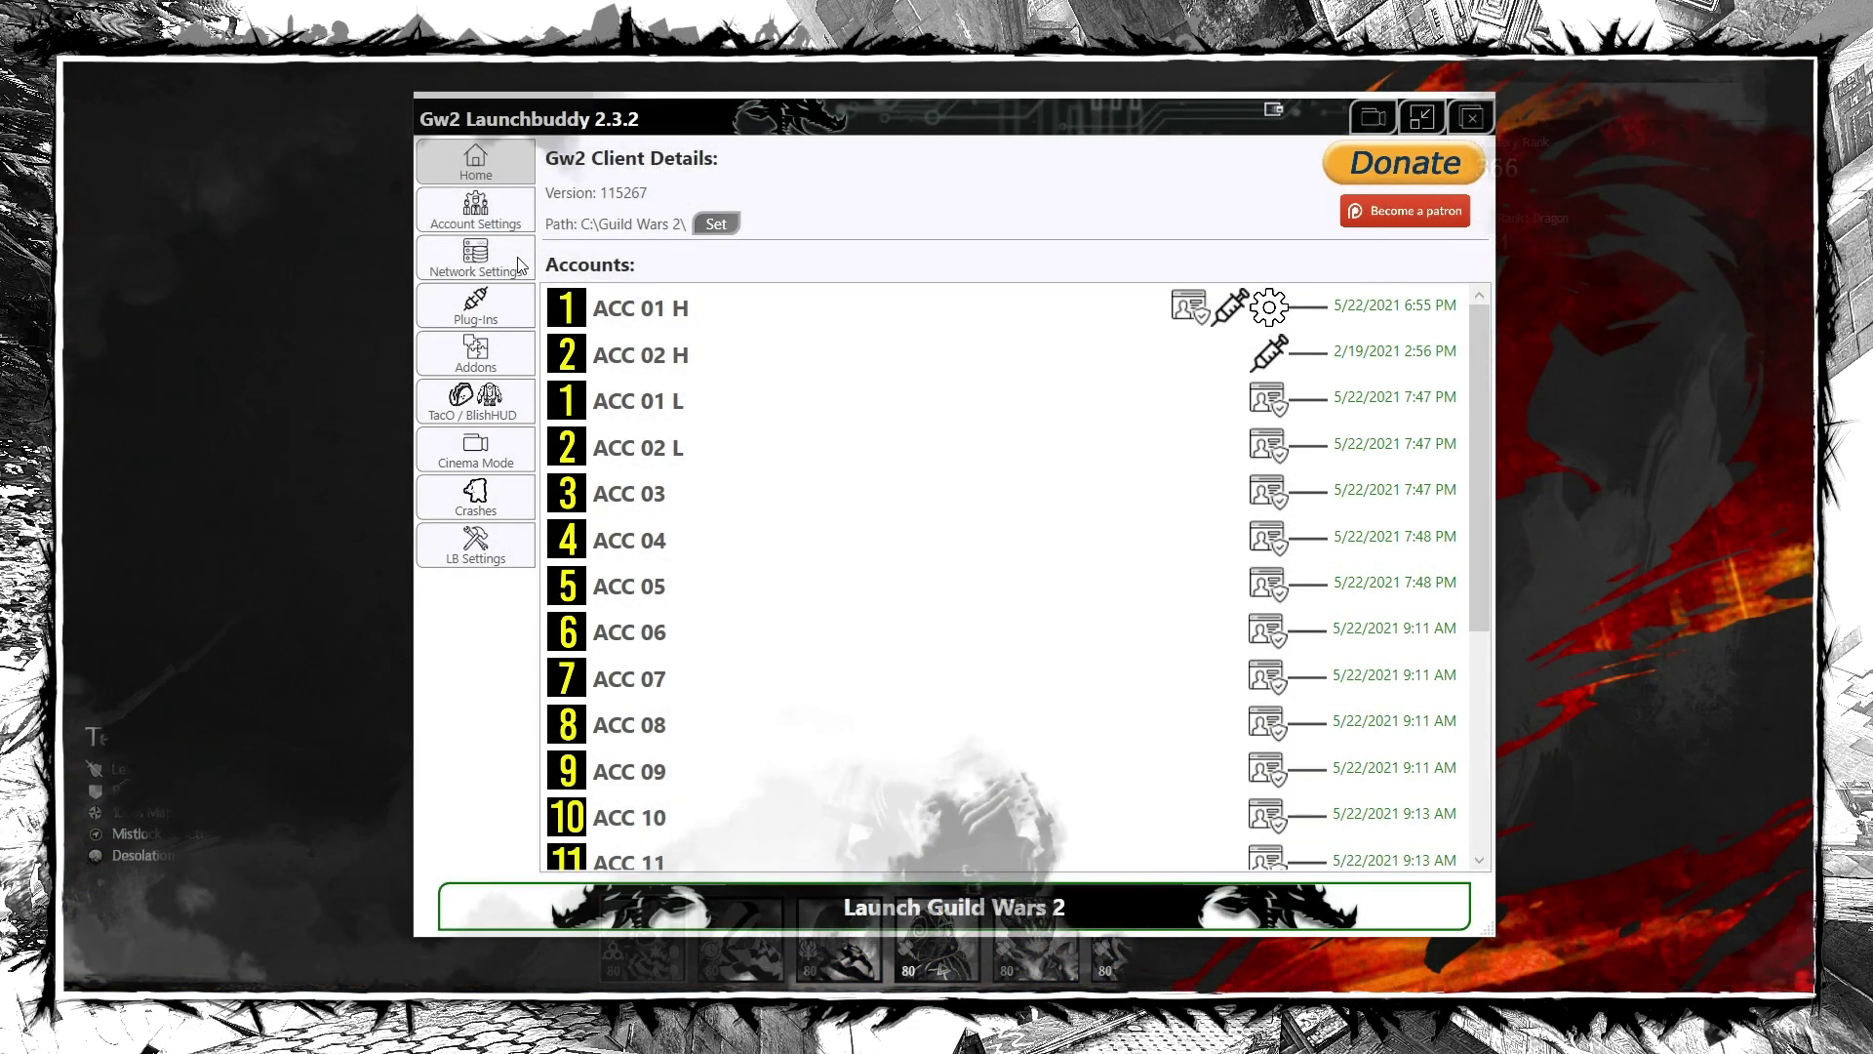
# Review the authentication and asset server lists in the network settings and open the plug-ins page
pyautogui.click(517, 255)
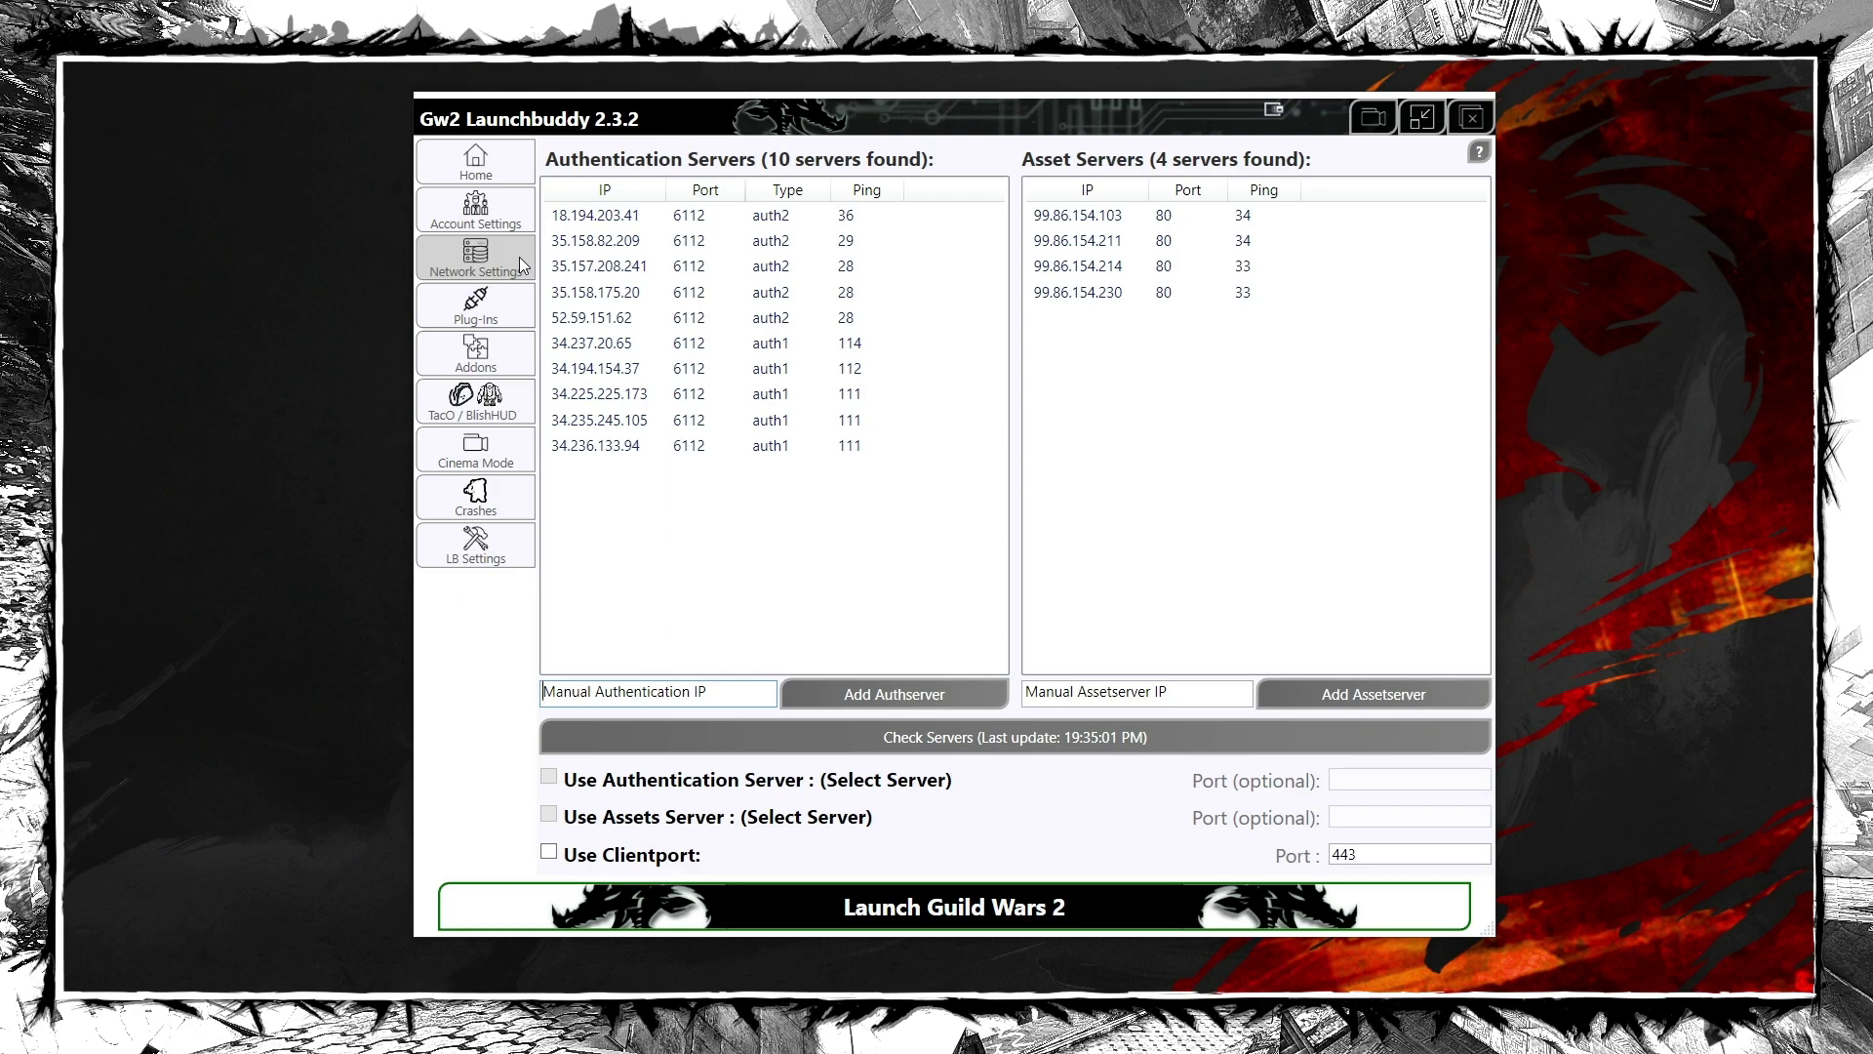
pyautogui.click(519, 290)
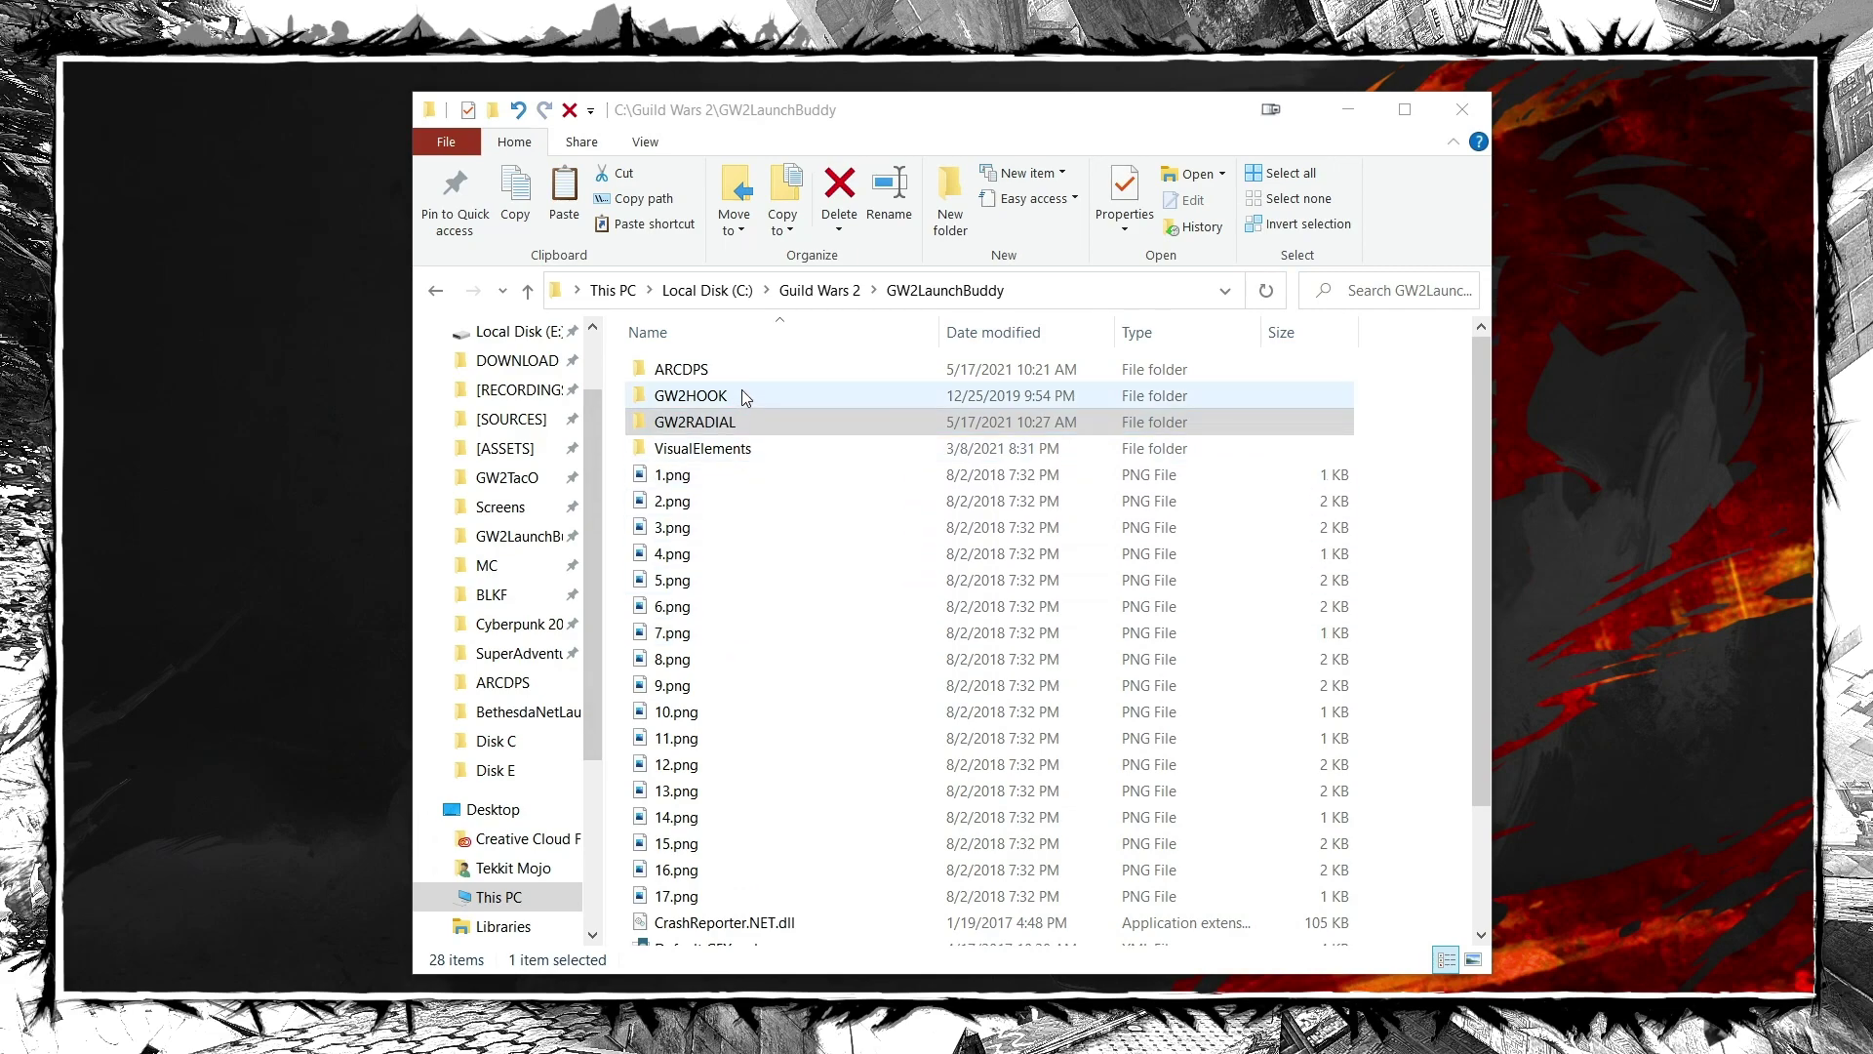
# Select the ARCDPS, GW2HOOK and GW2RADIAL add-on folders one after another in C:\Guild Wars 2\GW2LaunchBuddy
pyautogui.click(748, 367)
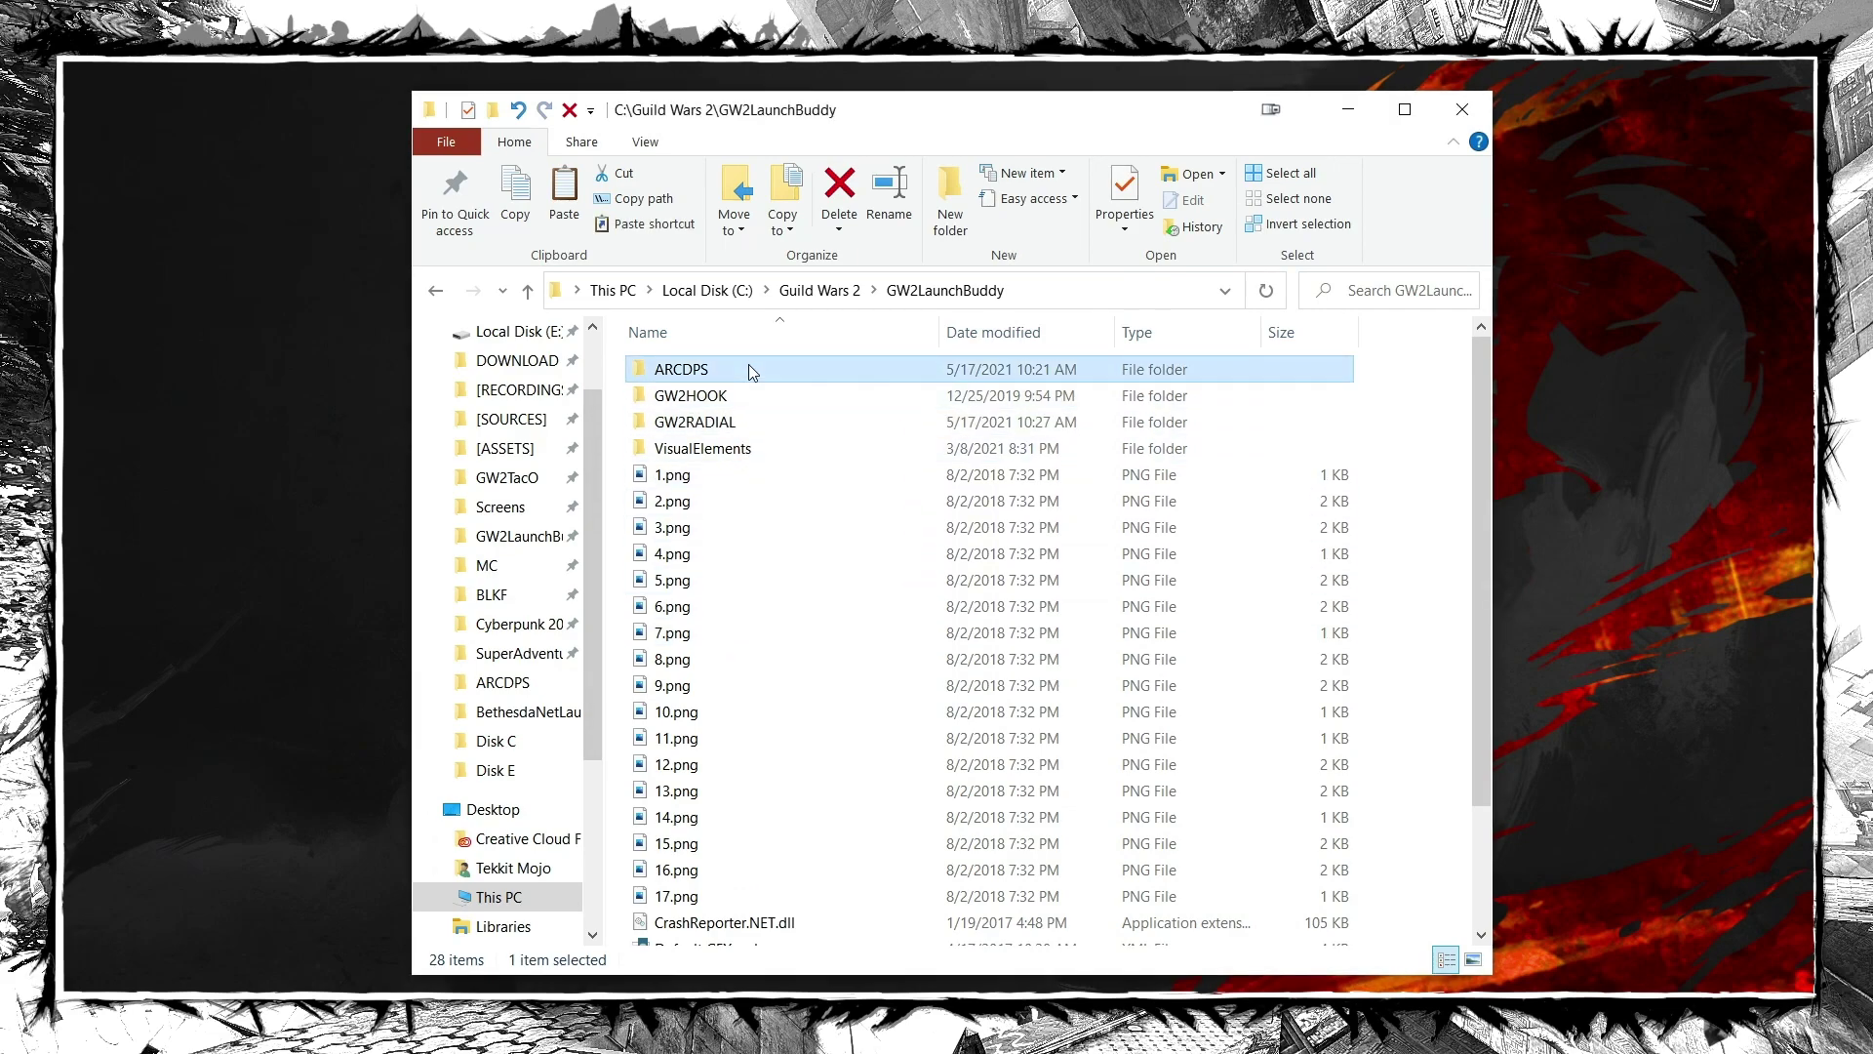
pyautogui.click(748, 395)
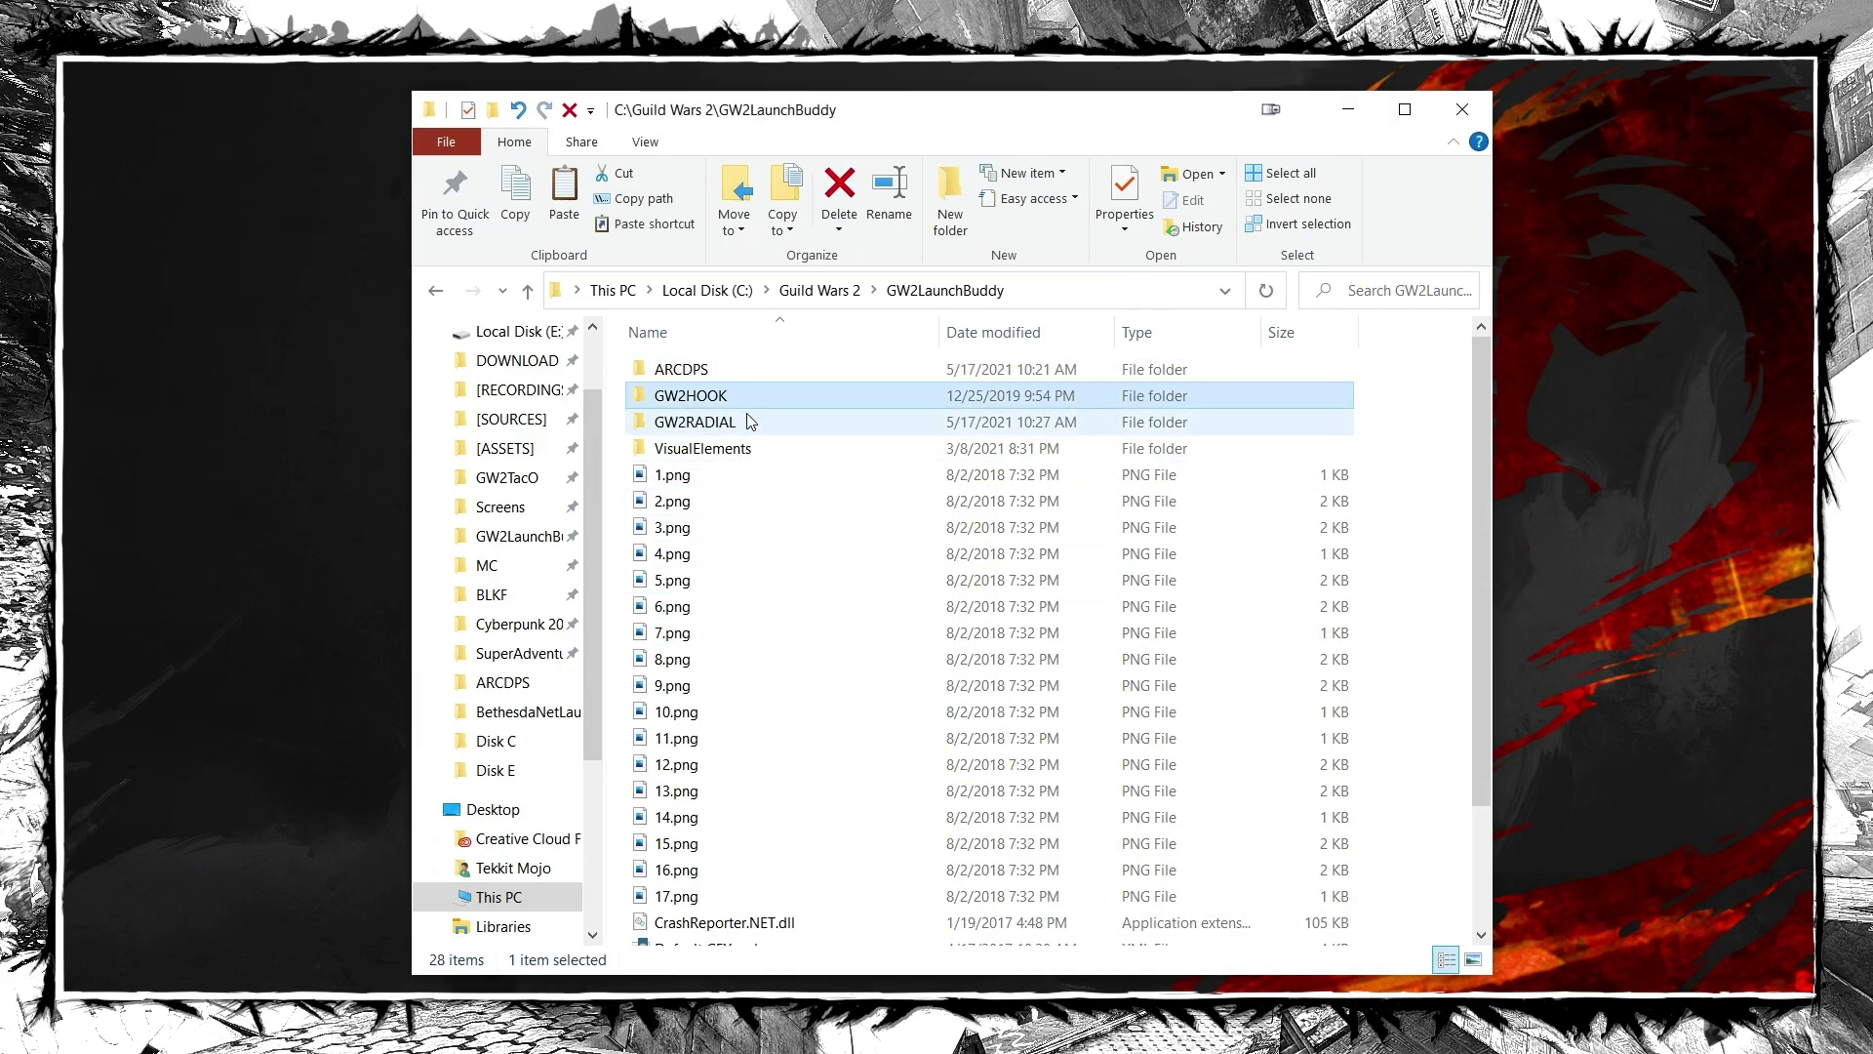
pyautogui.click(749, 422)
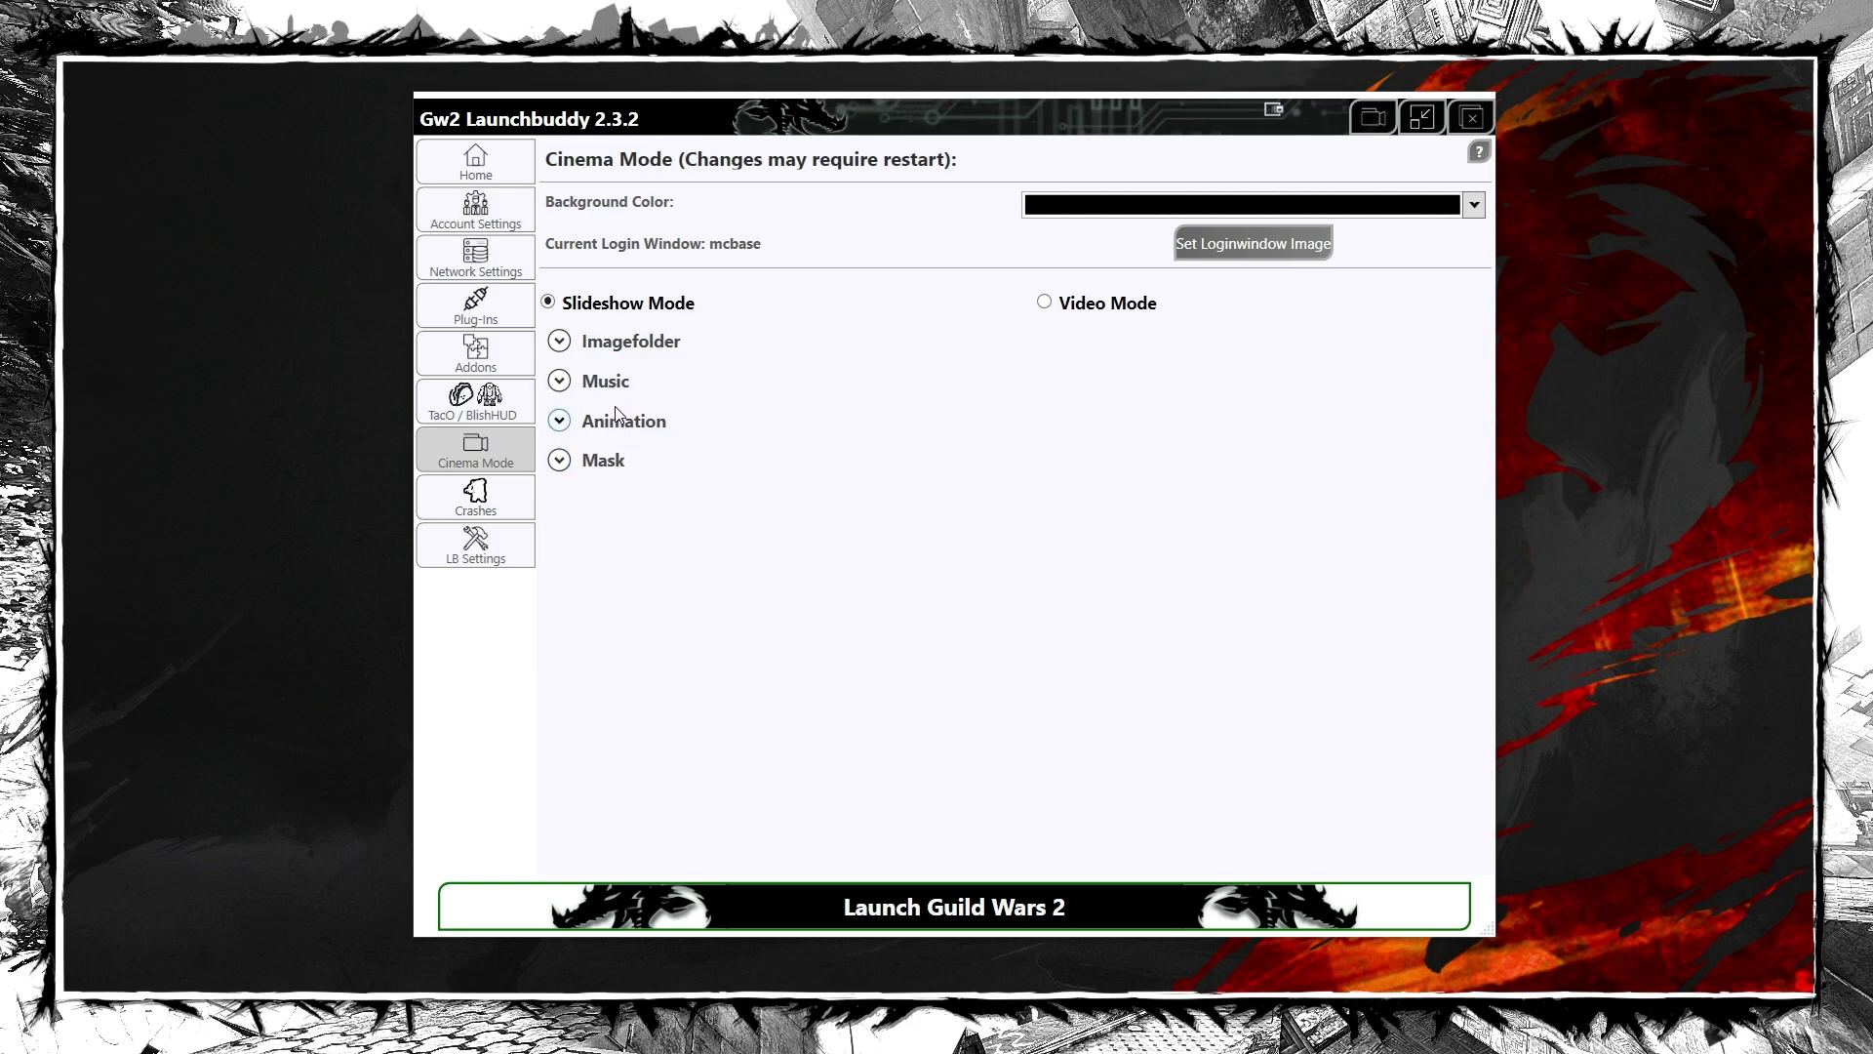
# Show the list of latest crashes in Gw2 Launchbuddy and examine the report of the 2021-04-27 crash
pyautogui.click(519, 506)
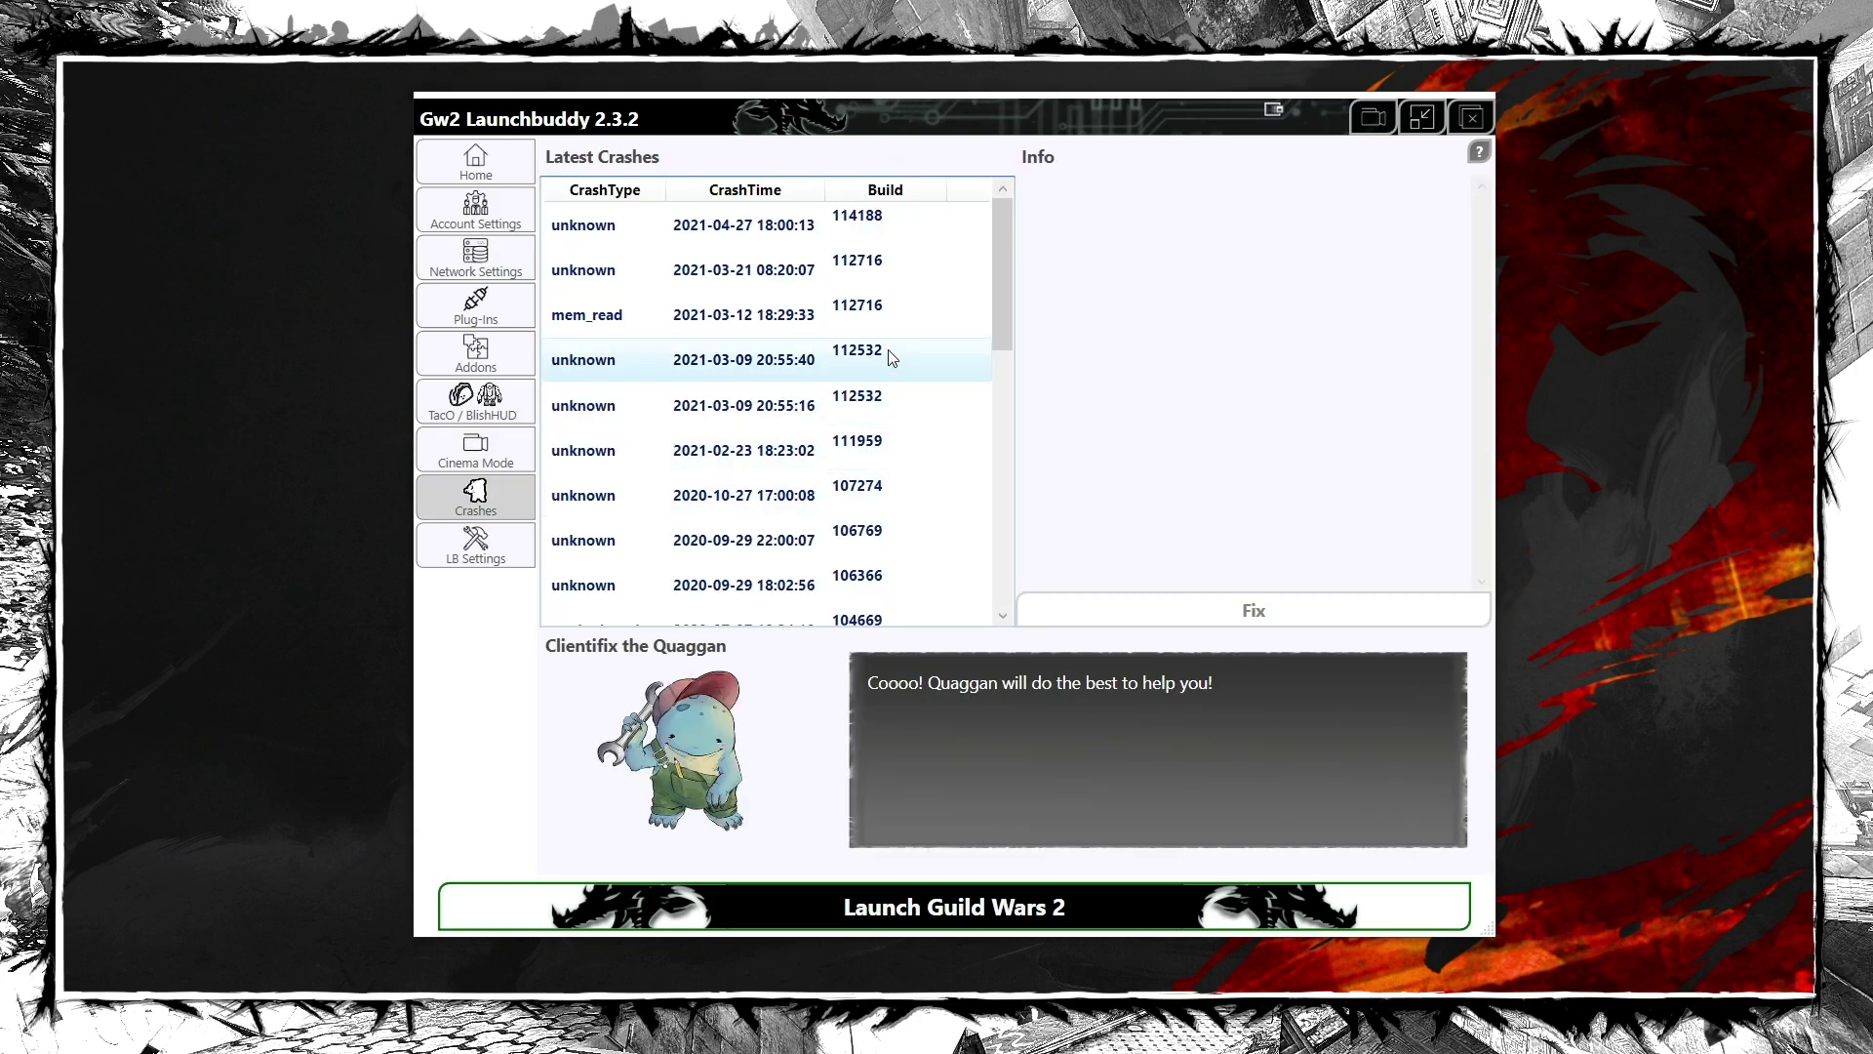
pyautogui.moveTo(1001, 314)
pyautogui.mouseDown()
pyautogui.moveTo(988, 493)
pyautogui.moveTo(998, 293)
pyautogui.mouseUp()
pyautogui.click(663, 229)
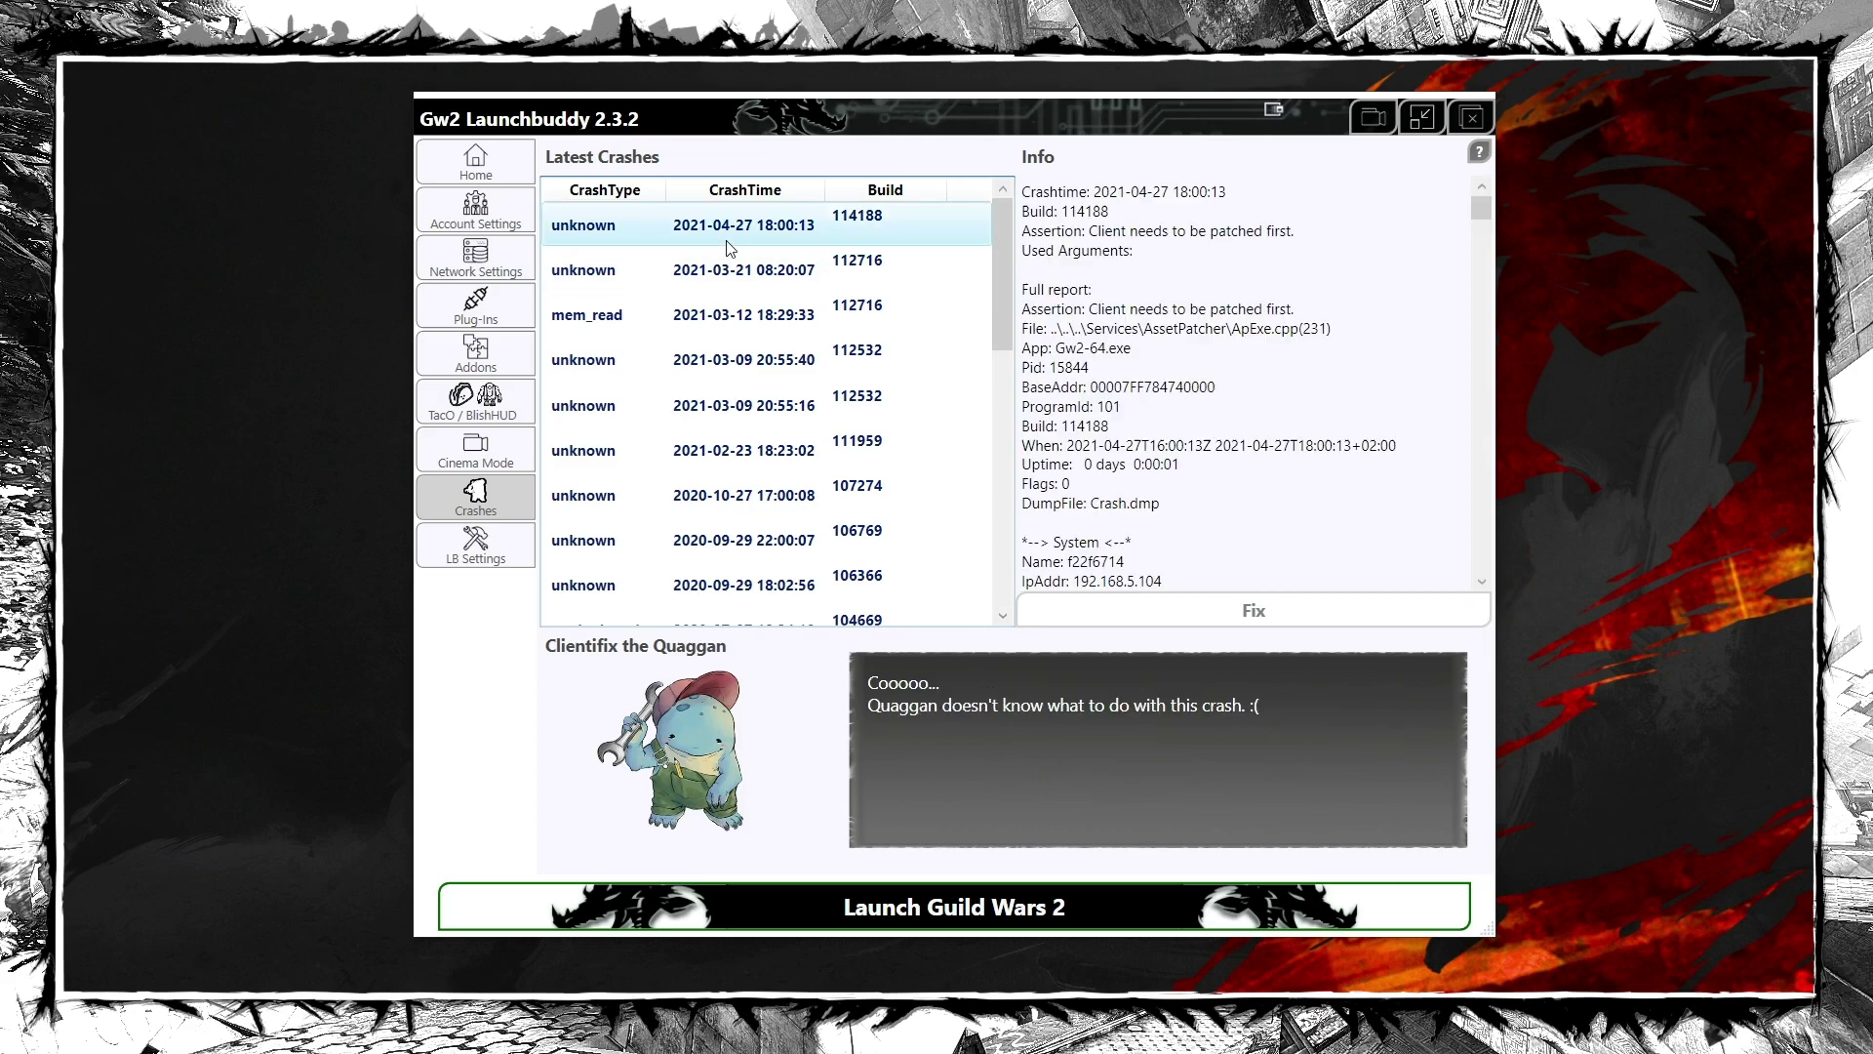
# Open the Launchbuddy settings and review the release descriptions of versions 2.3.1 and 2.3.2
pyautogui.click(504, 552)
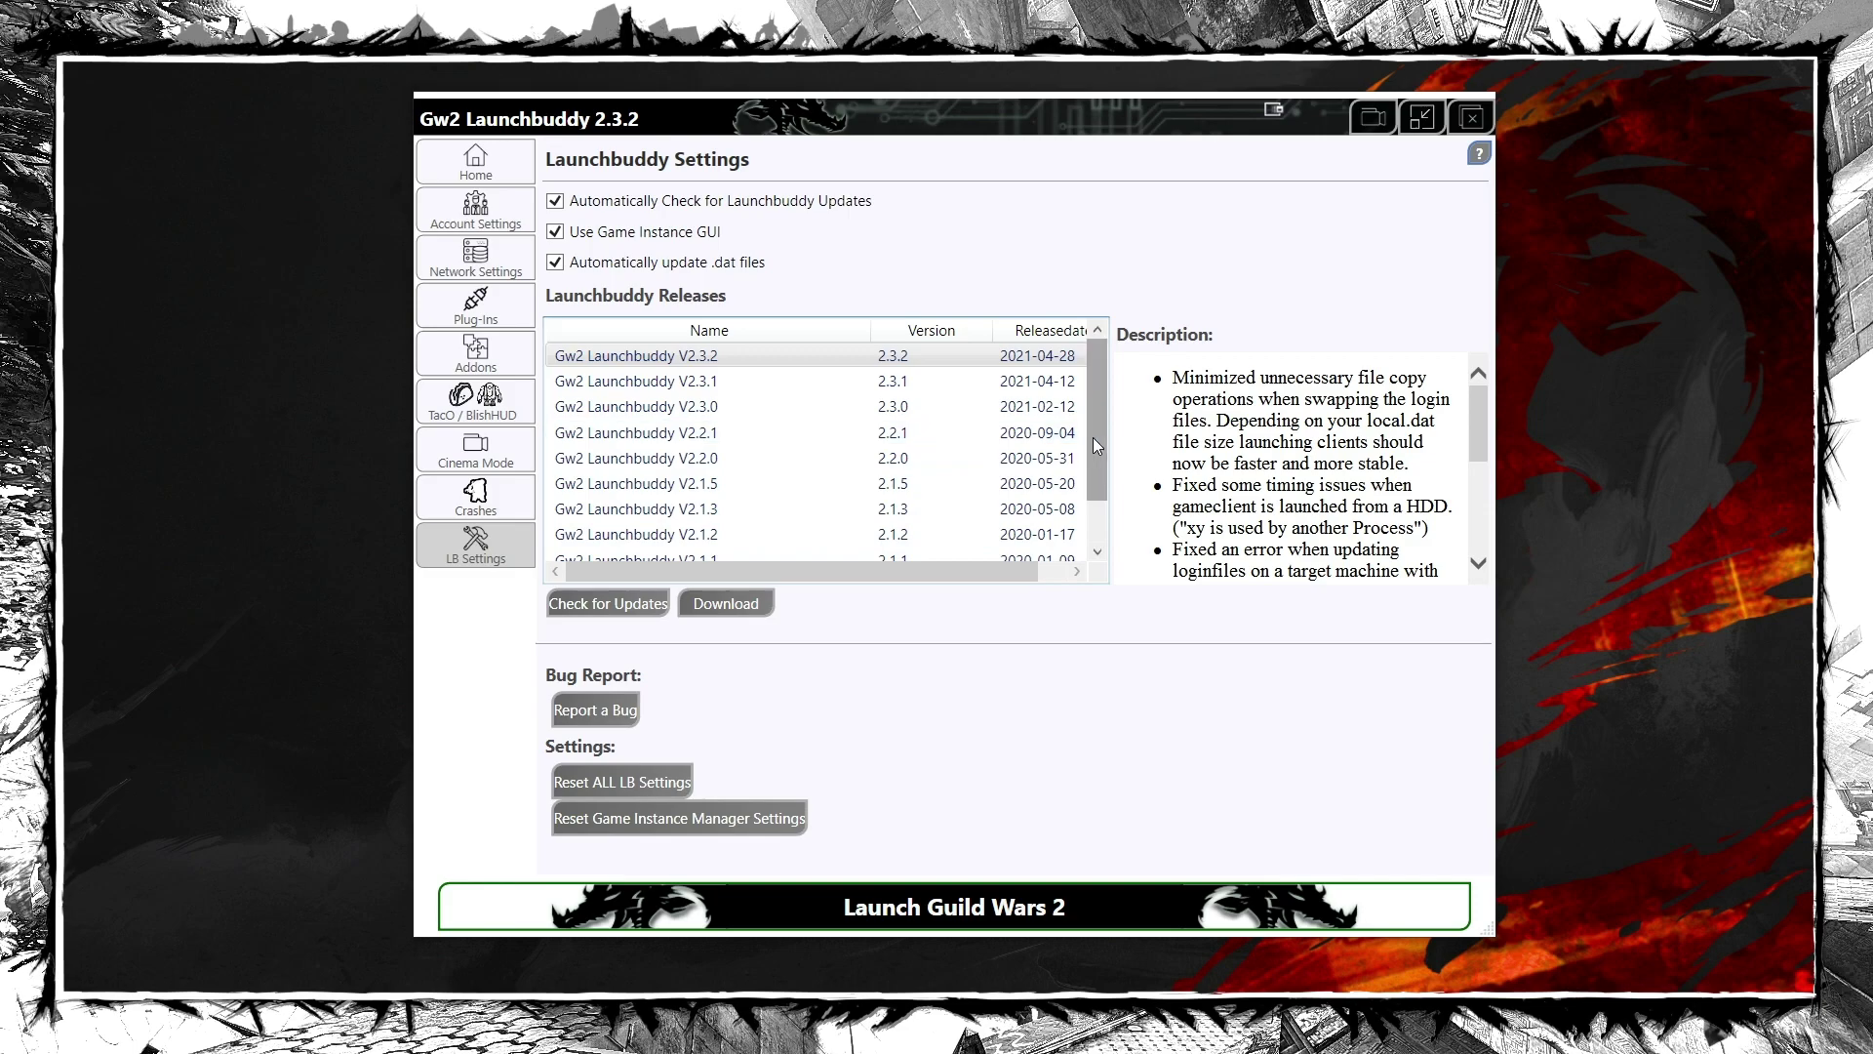
pyautogui.moveTo(1098, 437)
pyautogui.mouseDown()
pyautogui.moveTo(1092, 518)
pyautogui.moveTo(1092, 437)
pyautogui.mouseUp()
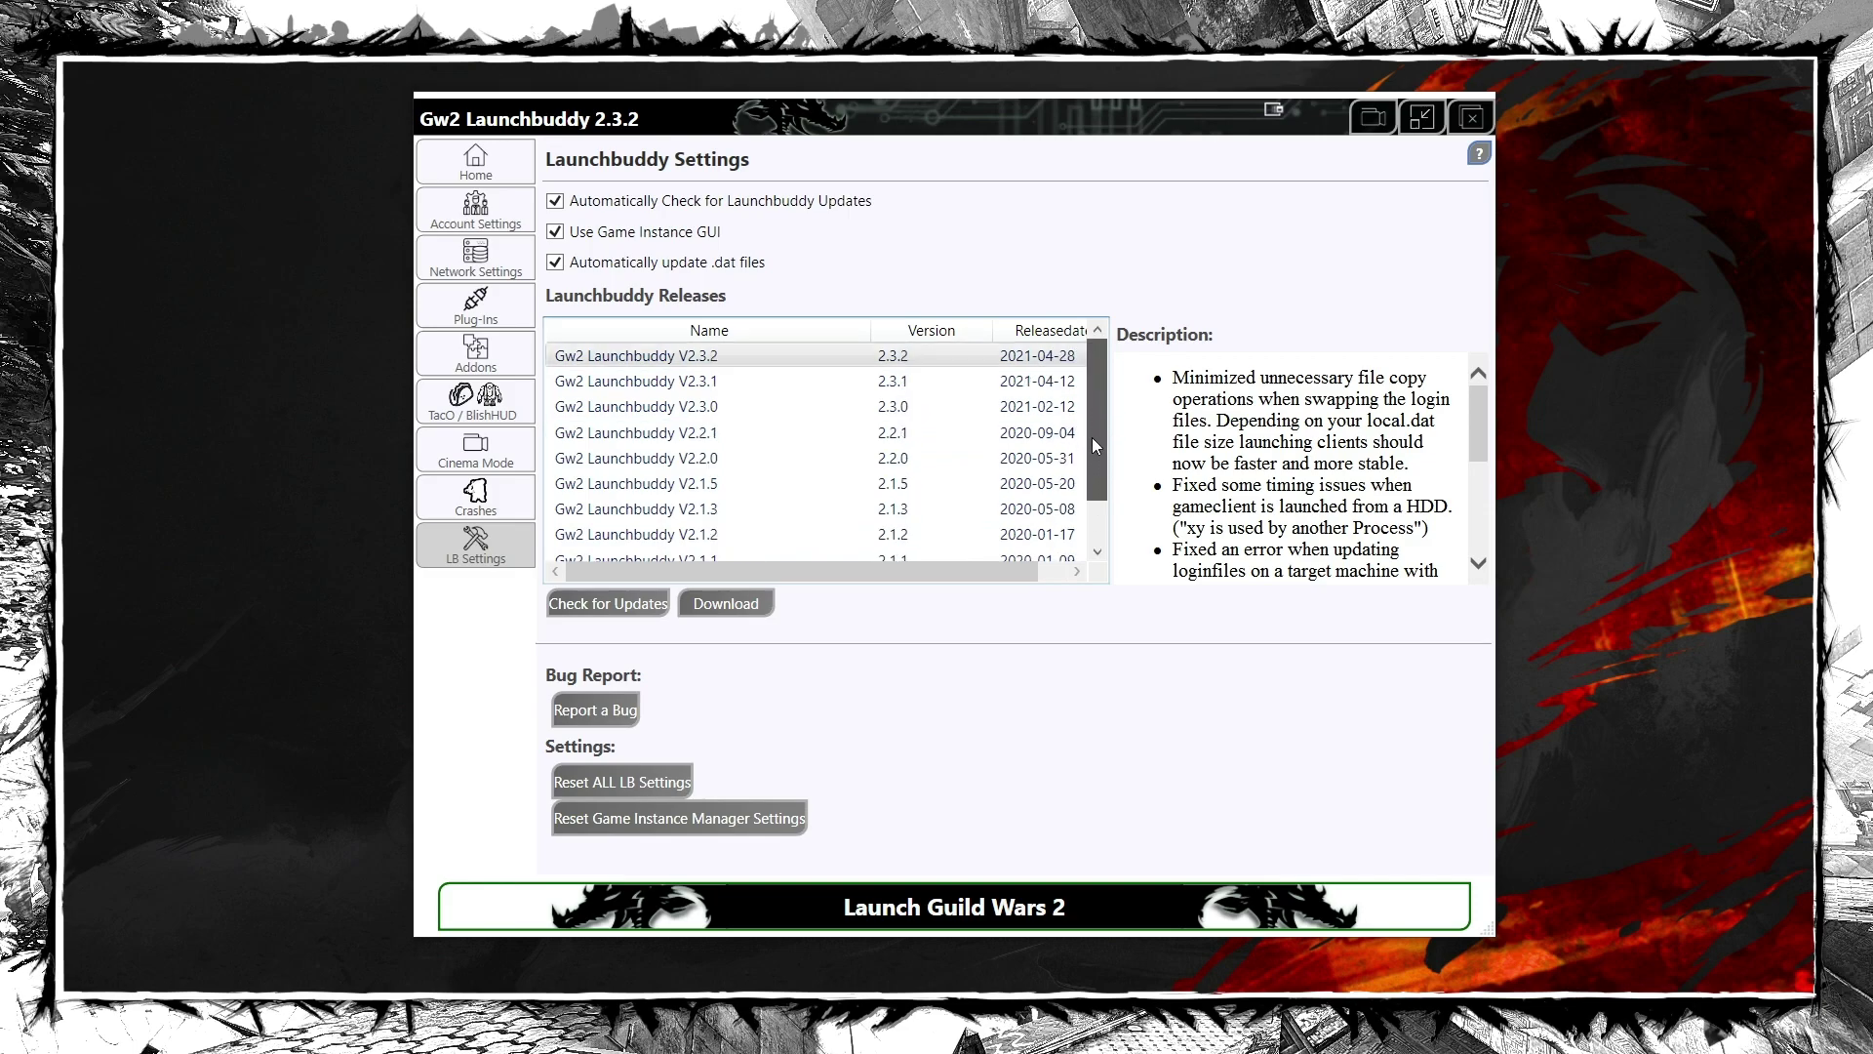
pyautogui.click(761, 382)
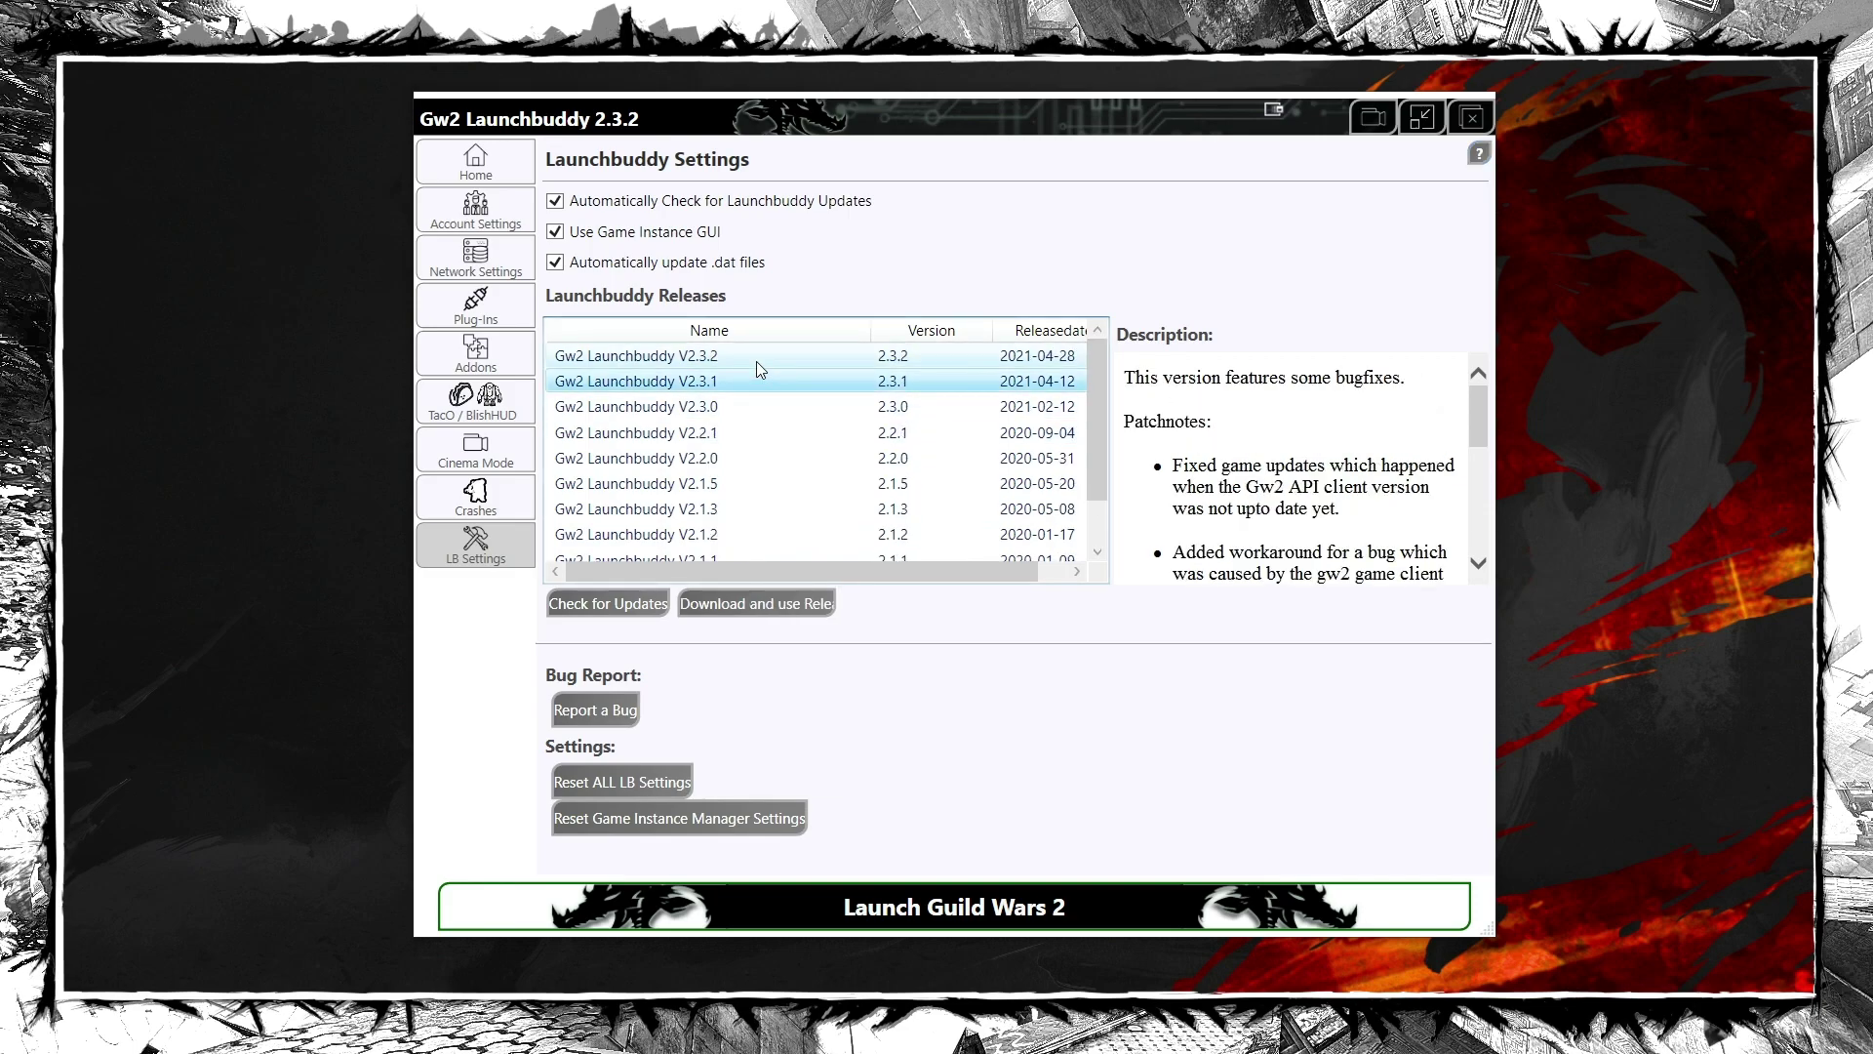
pyautogui.click(757, 359)
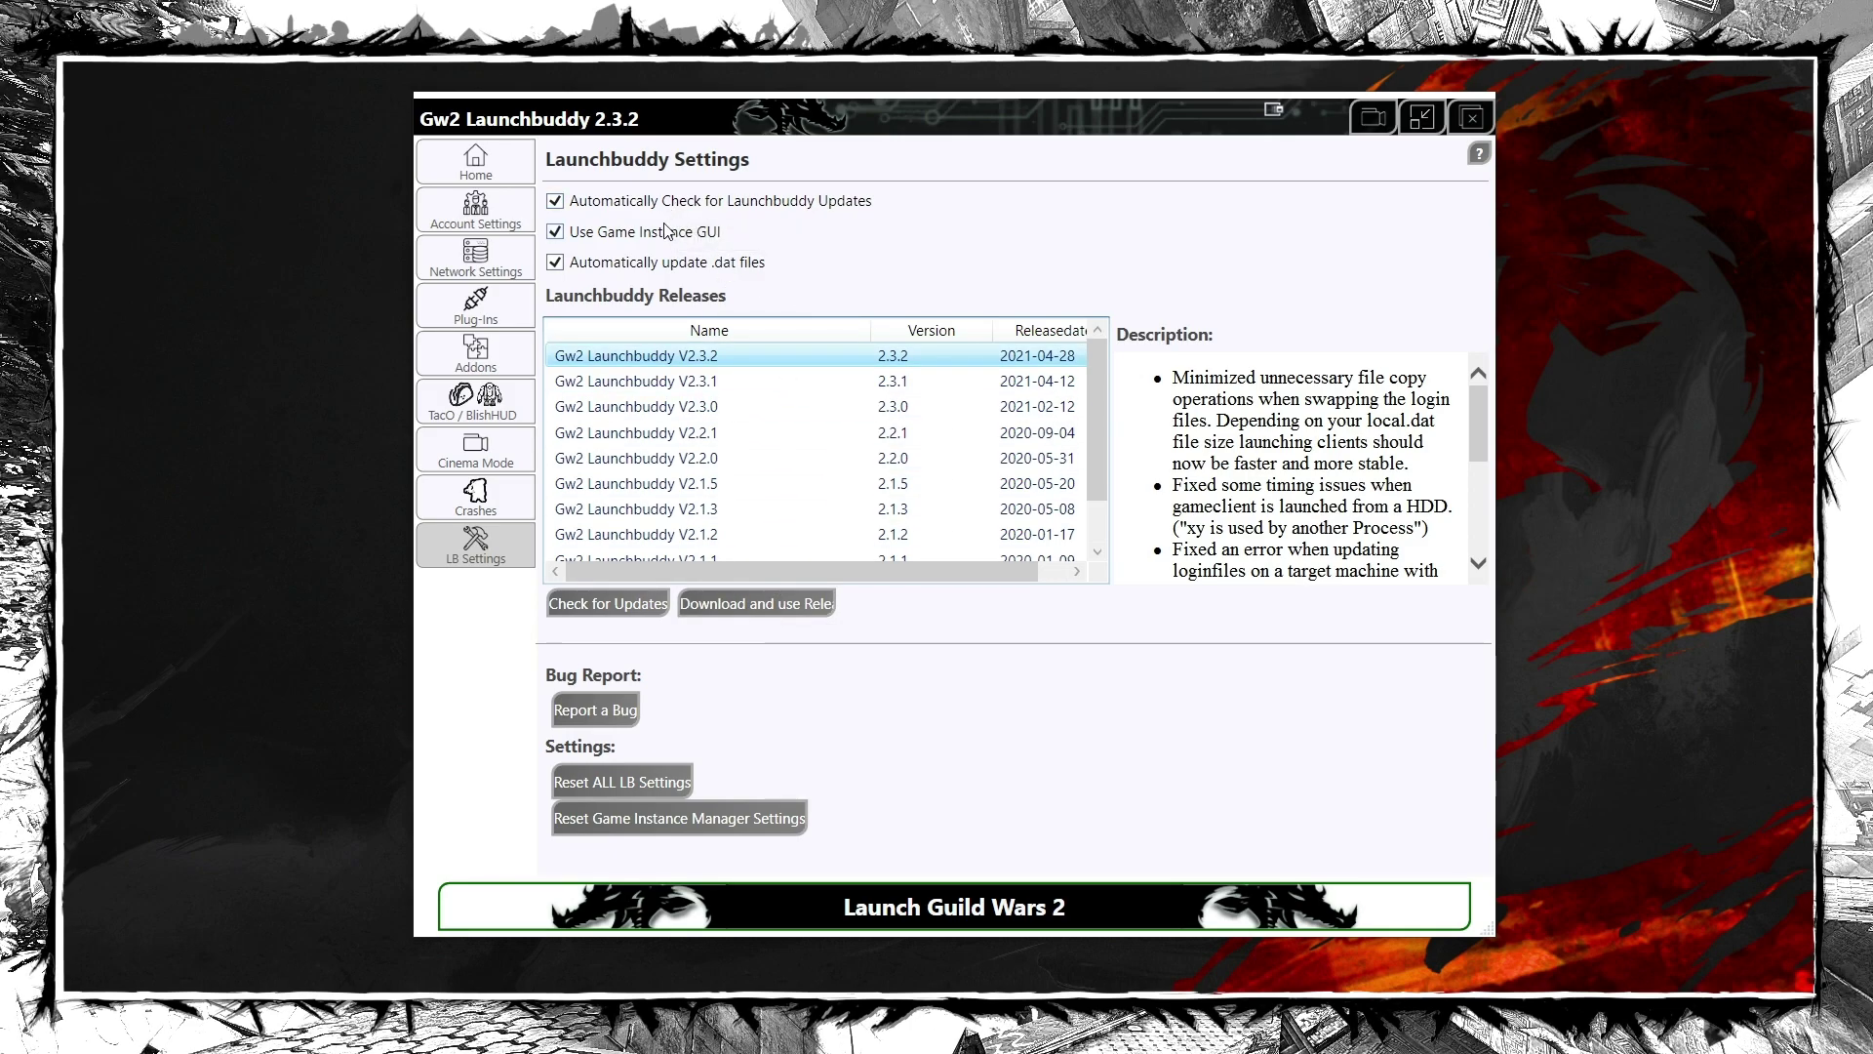
# Disable the Use Game Instance GUI option in the Launchbuddy settings
pyautogui.click(556, 234)
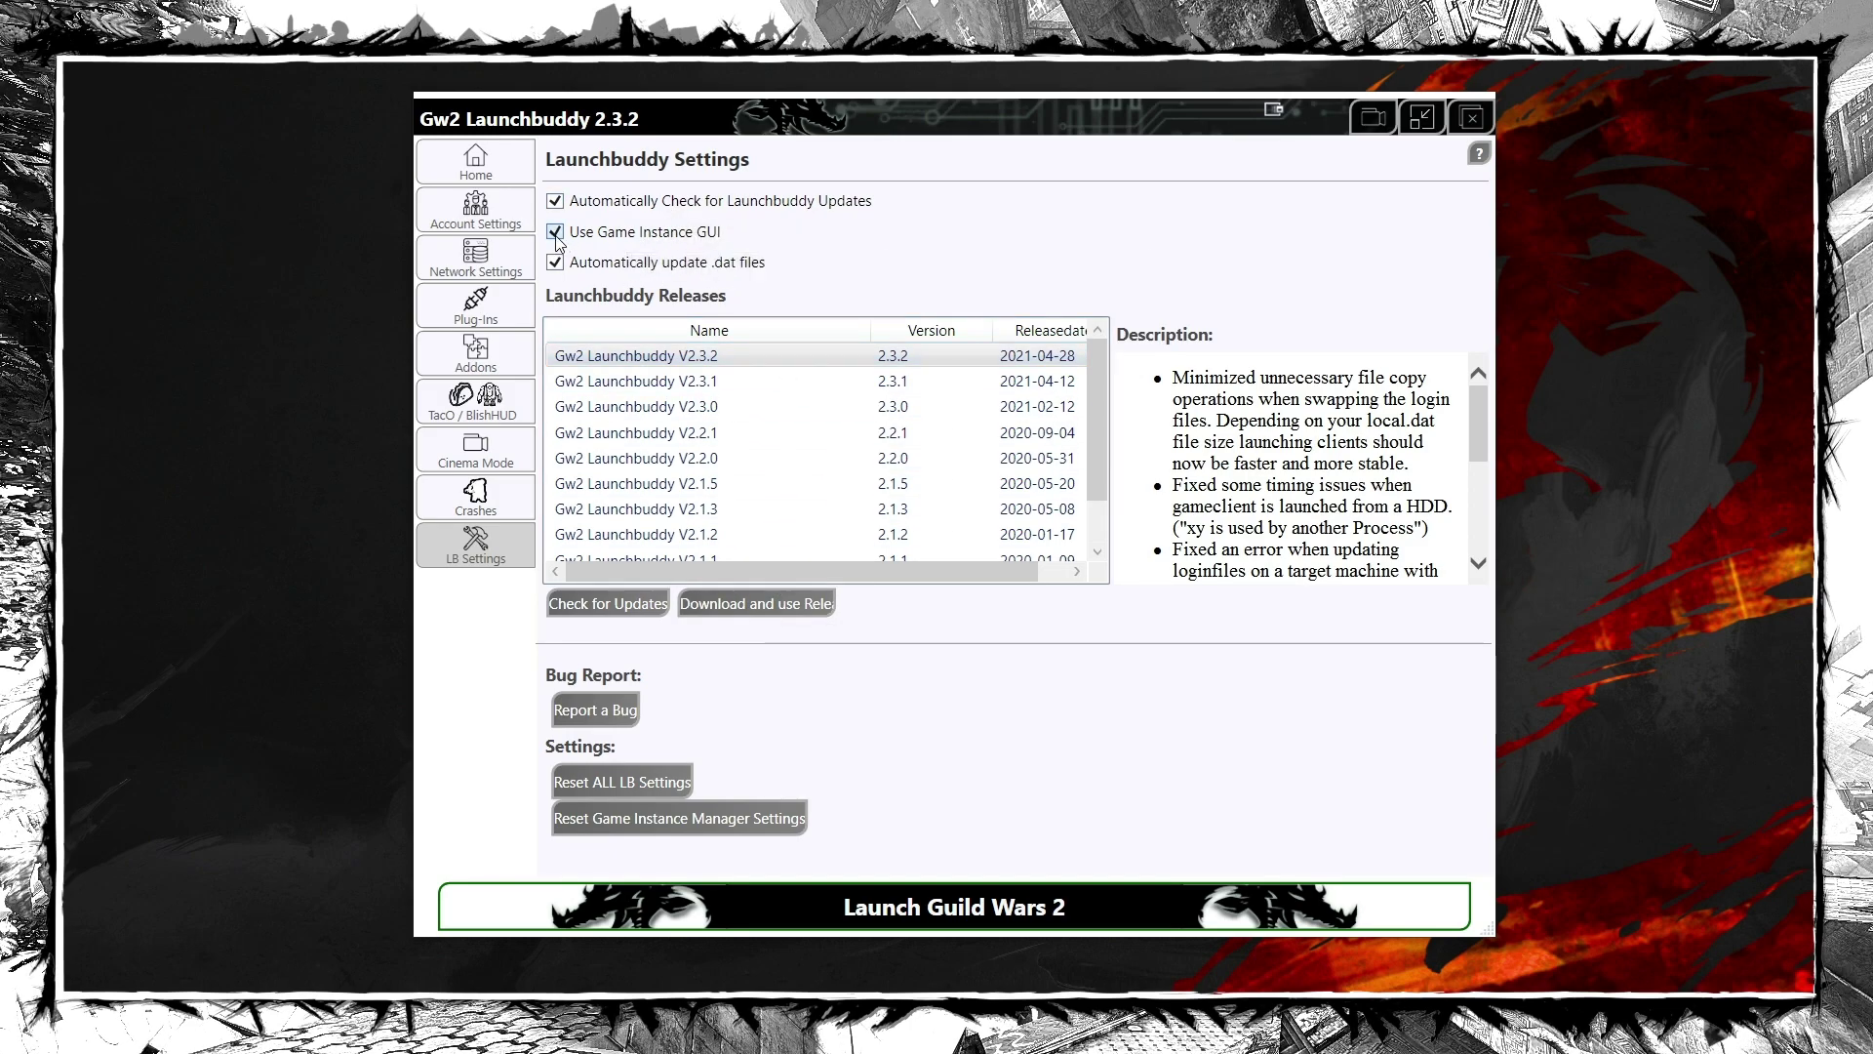
pyautogui.click(556, 233)
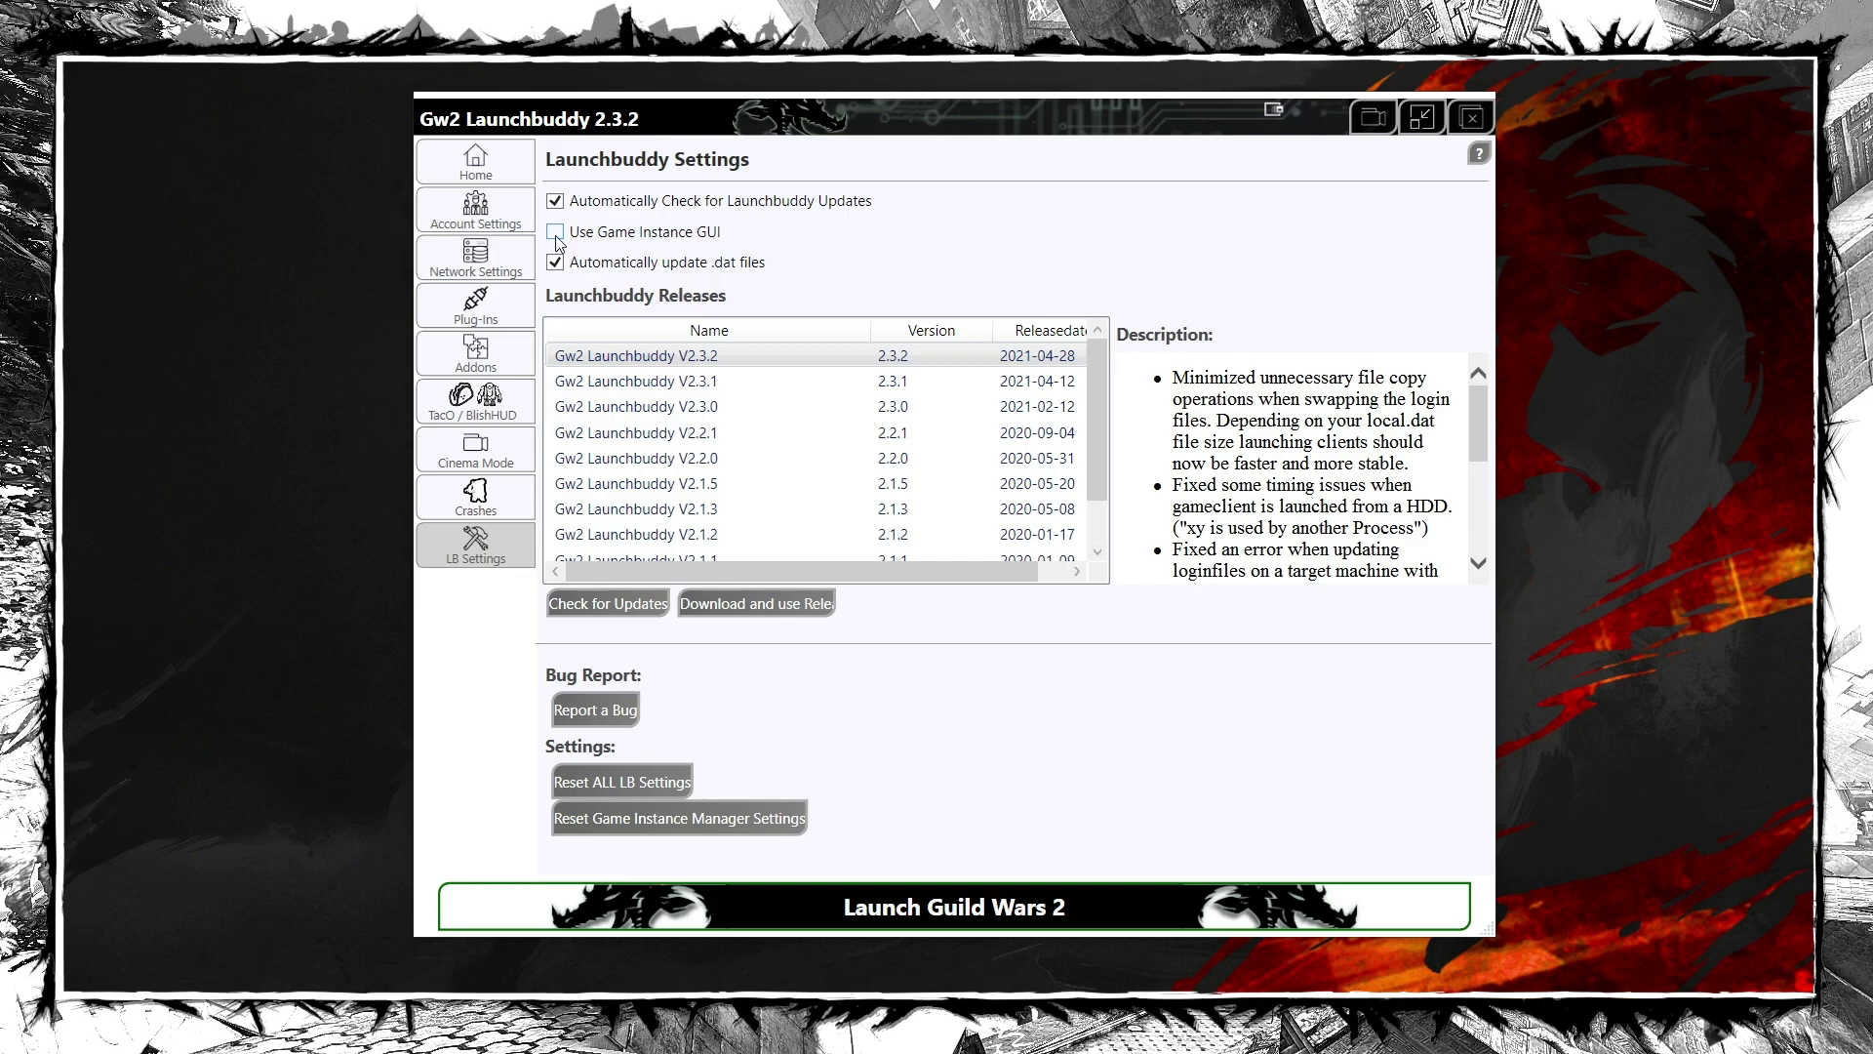